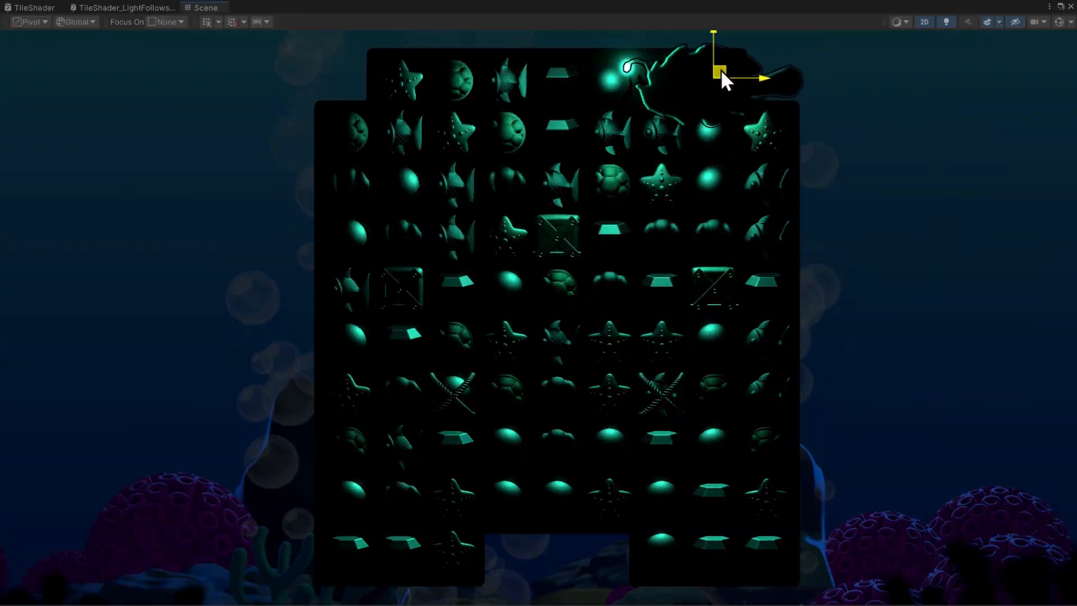
- Move the glowing anglerfish across the tile board to show the tile lighting following its light
drag(721, 71, 229, 148)
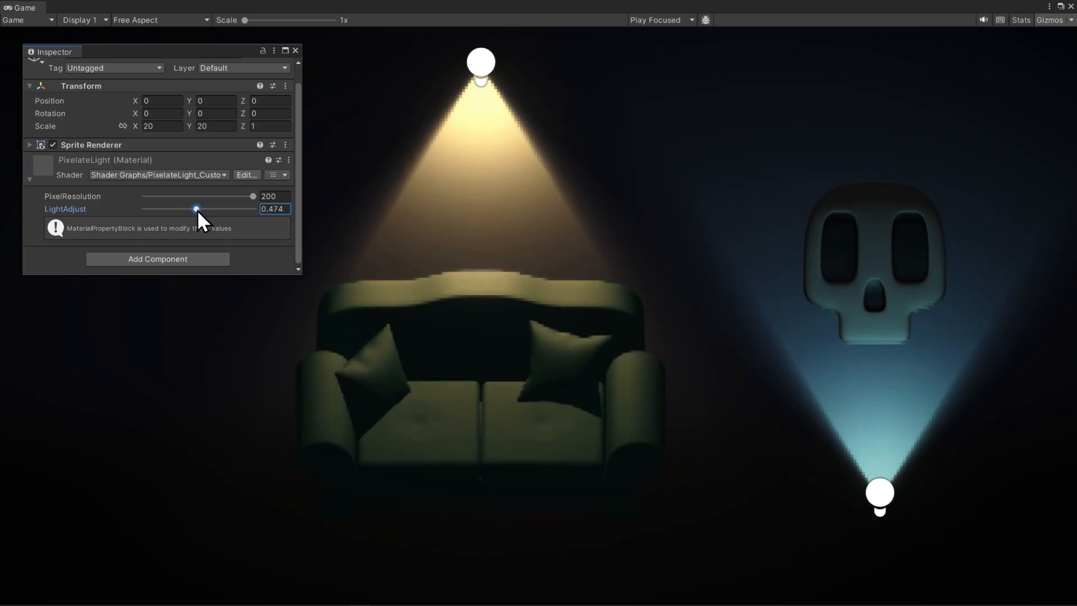
- Adjust LightAdjust on the PixelateLight material and increase the Refraction Blend Amount on the Mat_Smoke_New material
mouse_move(197, 209)
mouse_down()
mouse_move(233, 215)
mouse_move(187, 196)
mouse_up()
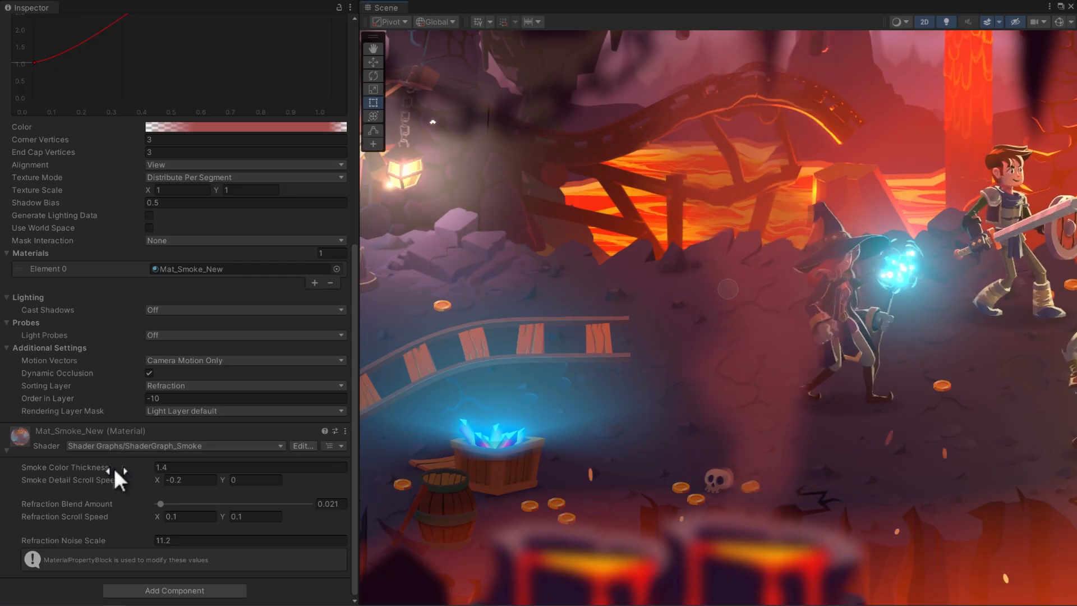
mouse_move(166, 506)
mouse_down()
mouse_move(204, 503)
mouse_move(187, 505)
mouse_up()
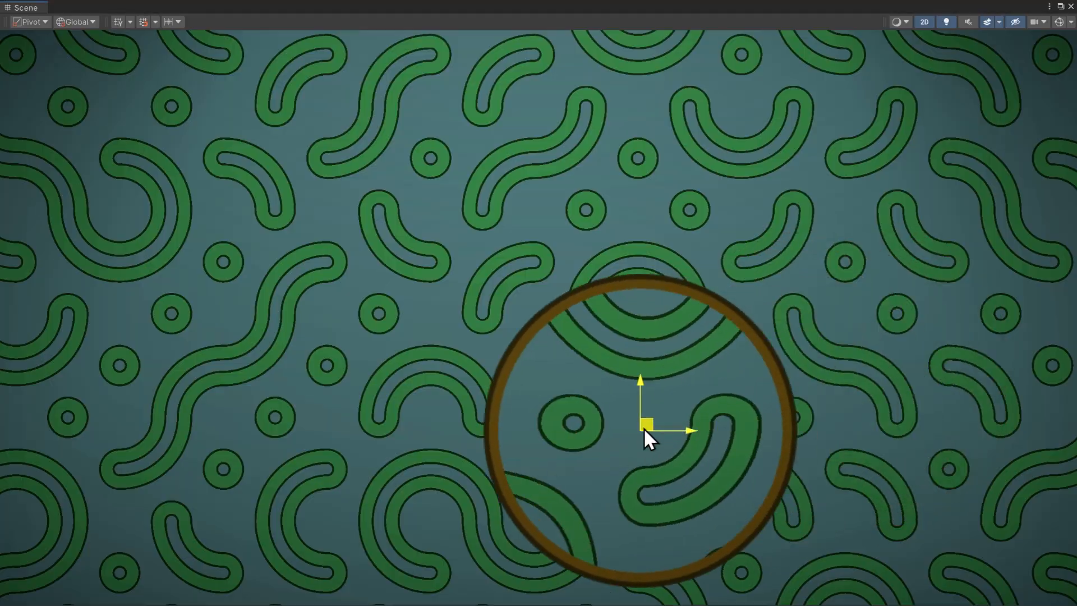
- Move the magnifying glass over the green pattern, and the glass vase with its flowers across the wallpaper
drag(644, 427, 382, 326)
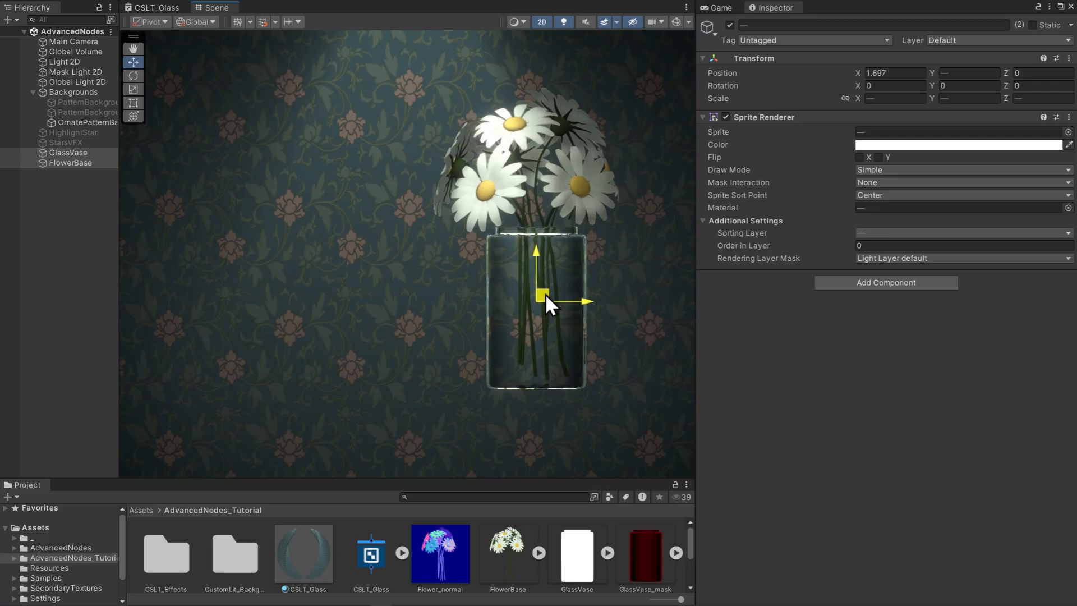
drag(545, 294, 329, 292)
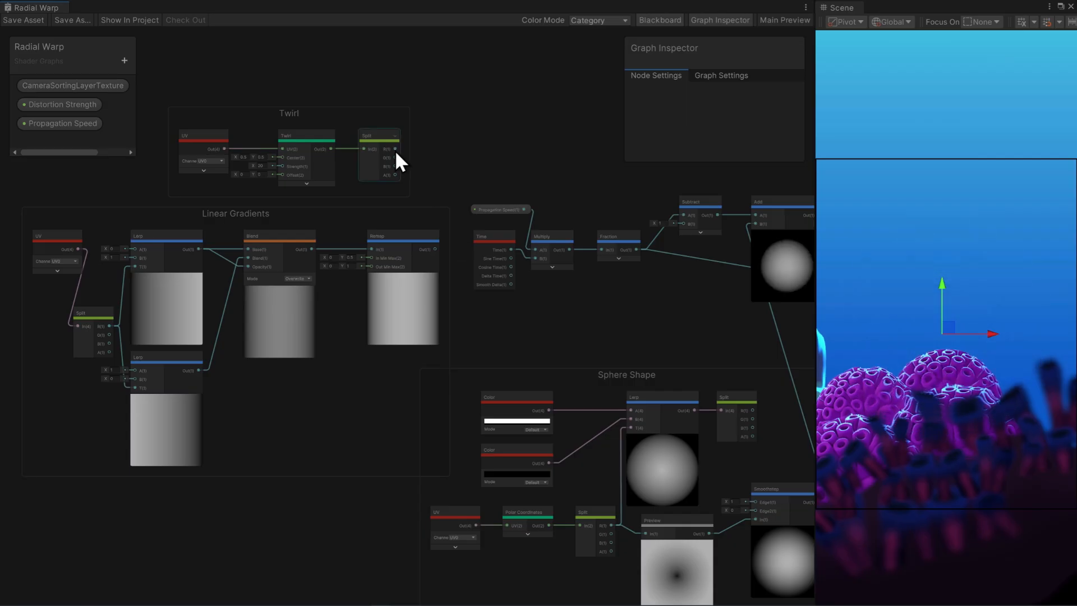
- Wire the R output of the Twirl group's Split node into the propagation nodes and save the Radial Warp graph
drag(395, 150, 728, 226)
key(ctrl+s)
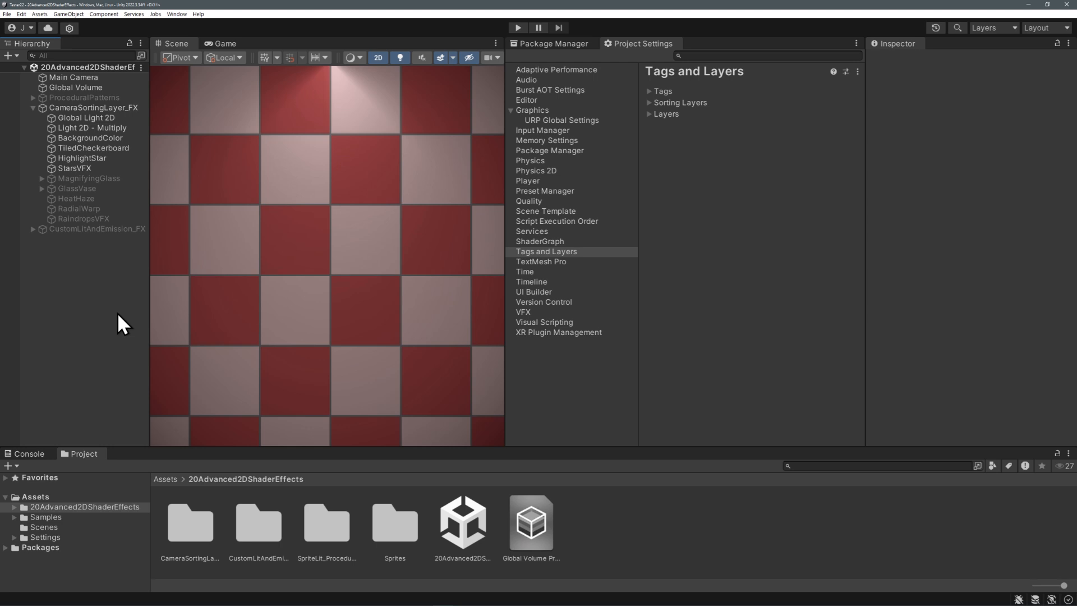
- With the HighlightStar object of the 20Advanced2DShaderEffects scene selected, apply the TagManager preset to the Tags and Layers project settings
click(468, 529)
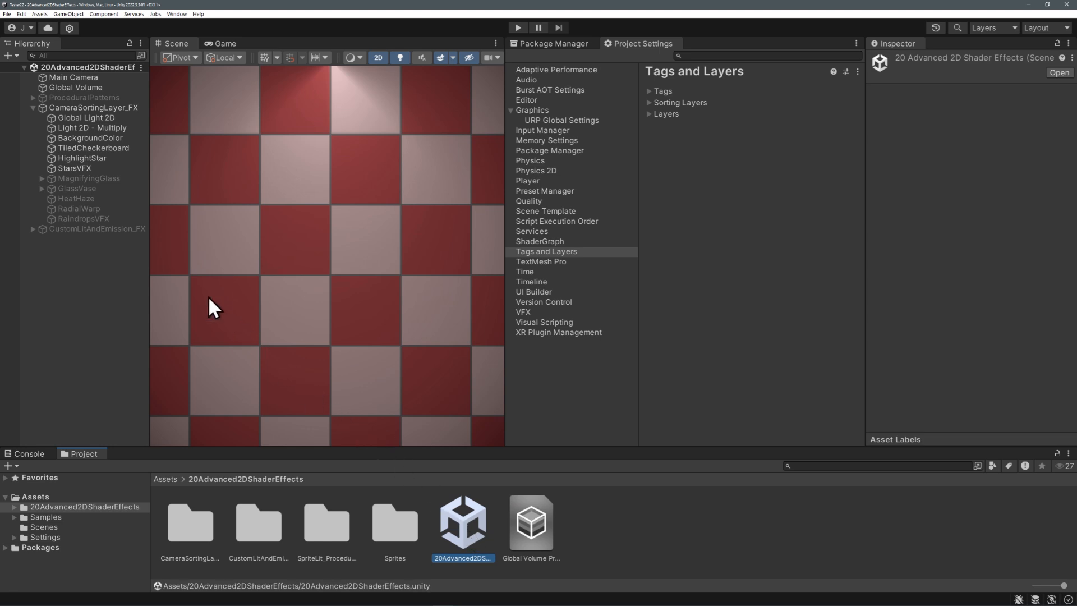
click(104, 159)
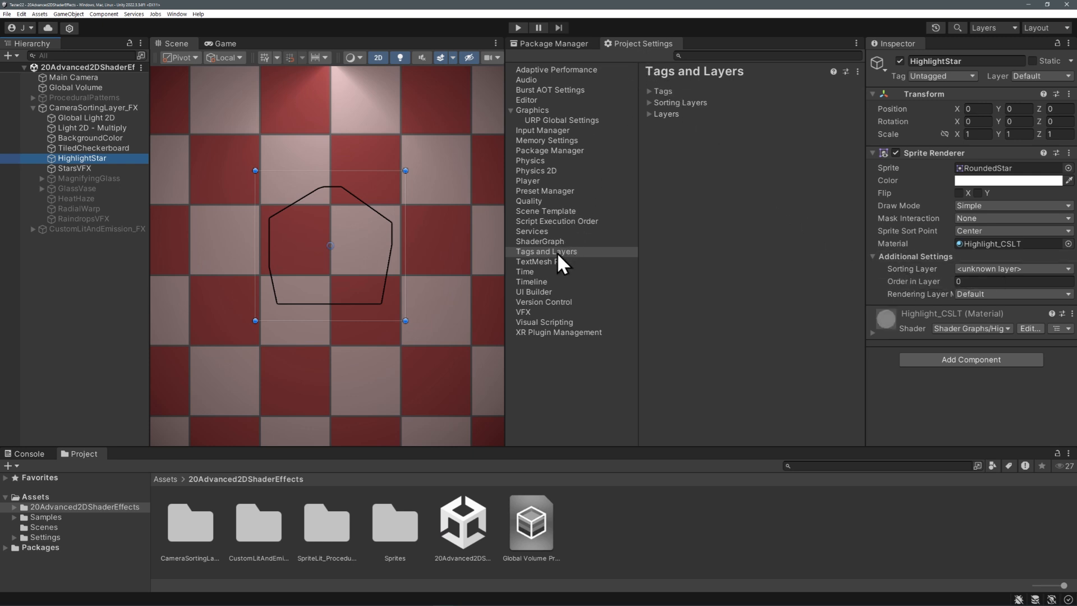
click(845, 72)
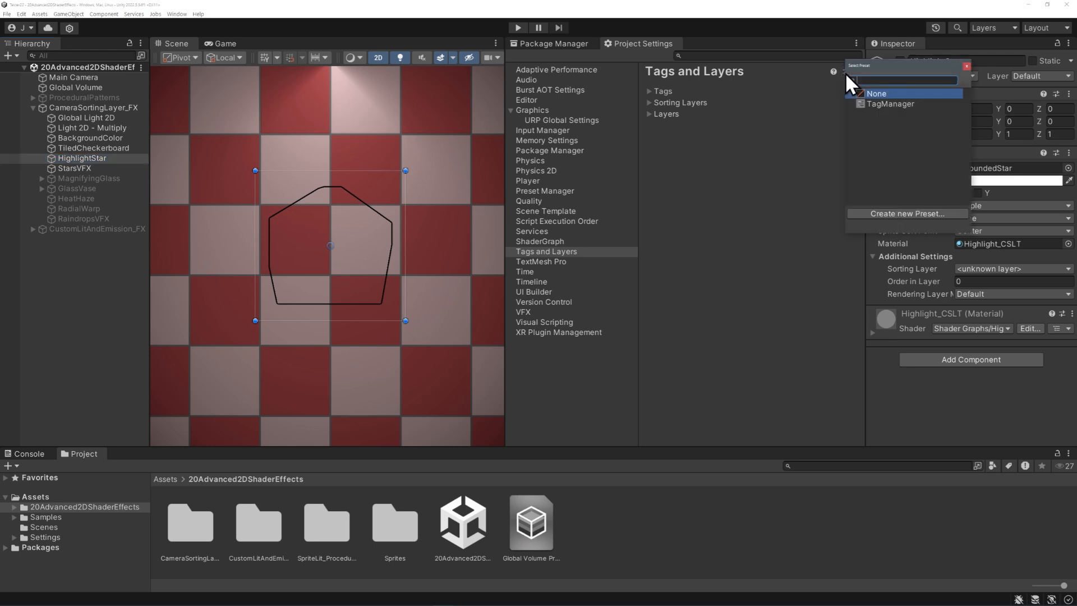
click(885, 104)
double_click(883, 103)
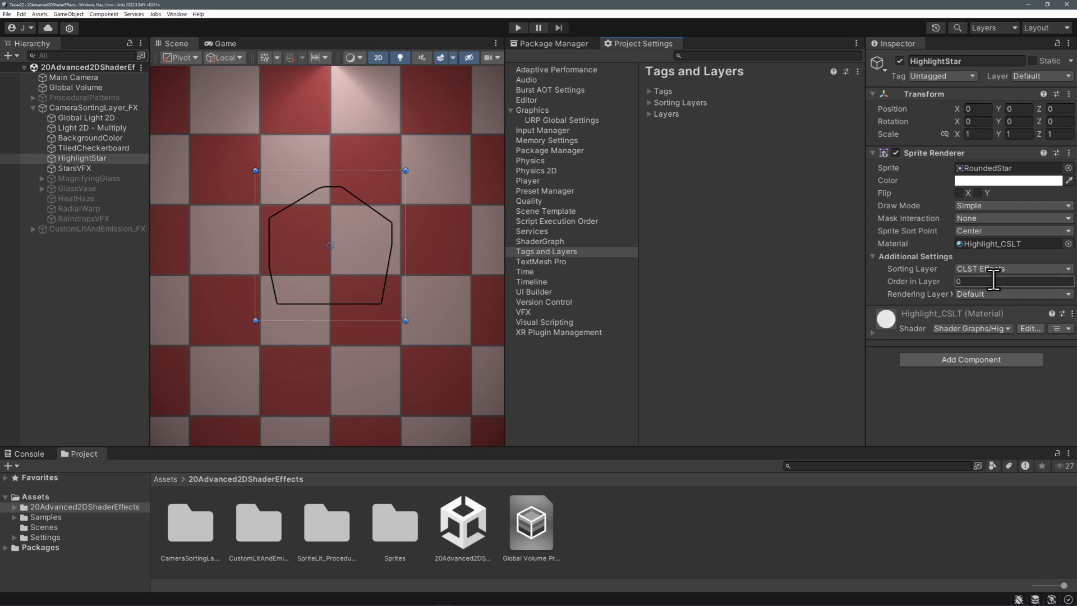
- Set the Foremost Sorting Layer of the Renderer2D asset's Camera Sorting Layer Texture to Foreground
click(81, 538)
click(338, 525)
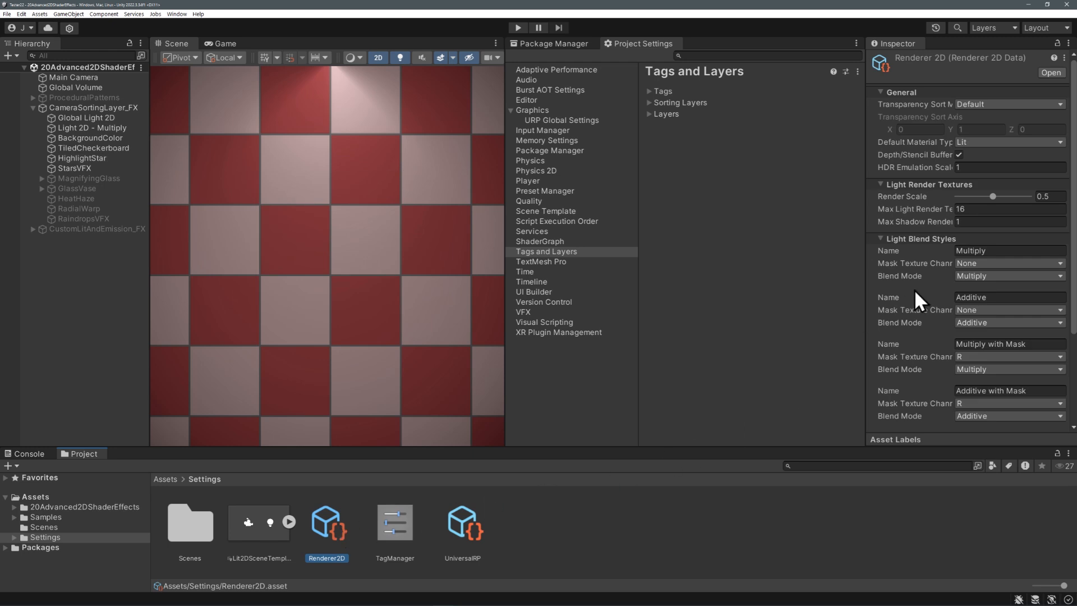
scroll(914, 288, down, 3)
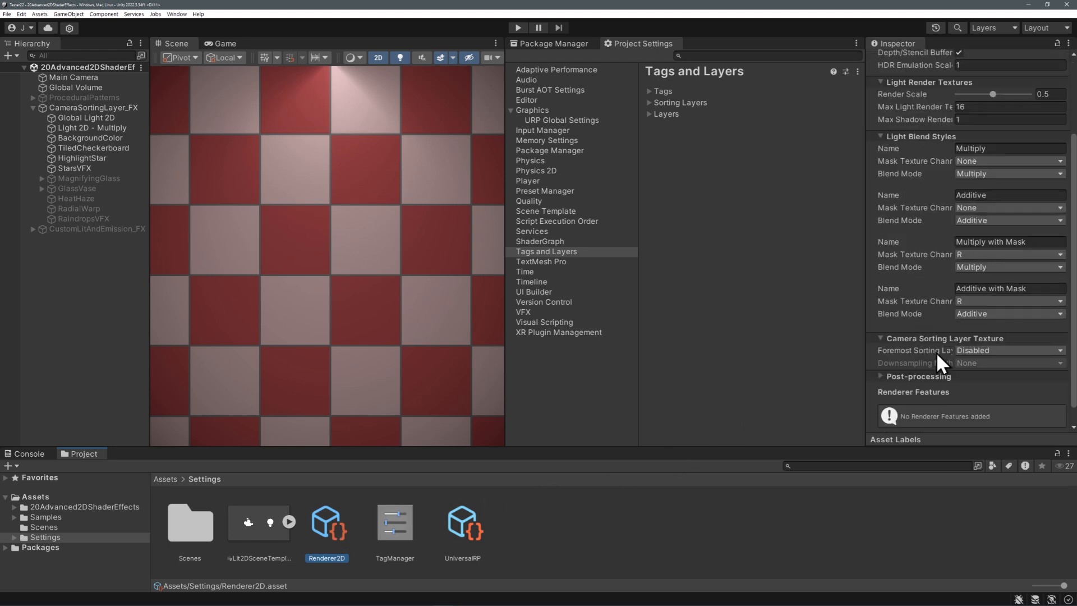
click(987, 352)
click(995, 389)
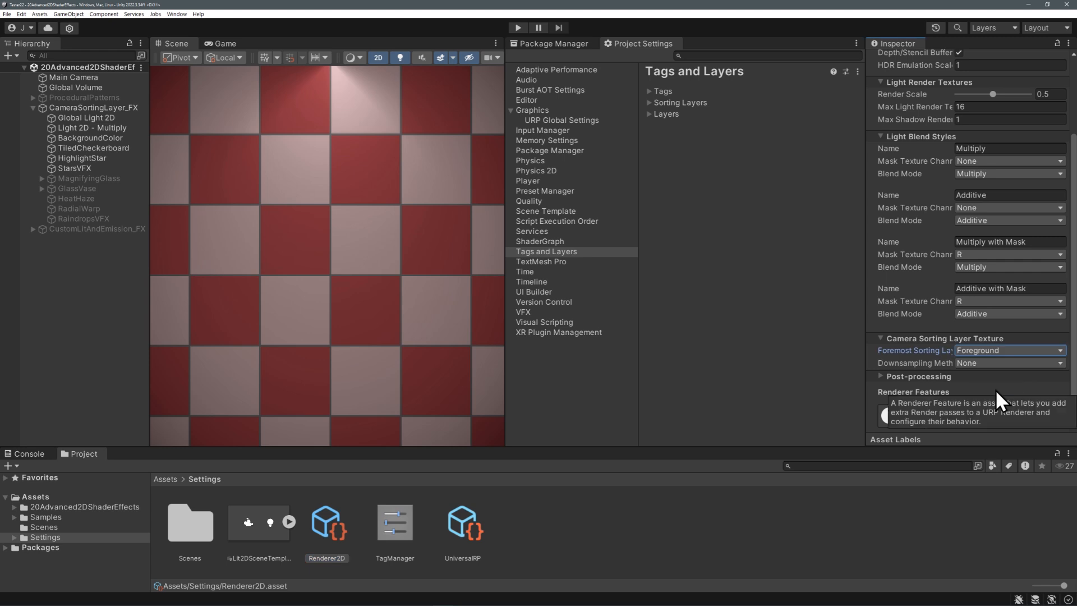
- Check the Visual Effect Graph package among the project's installed packages, widening the view to see its details
click(579, 46)
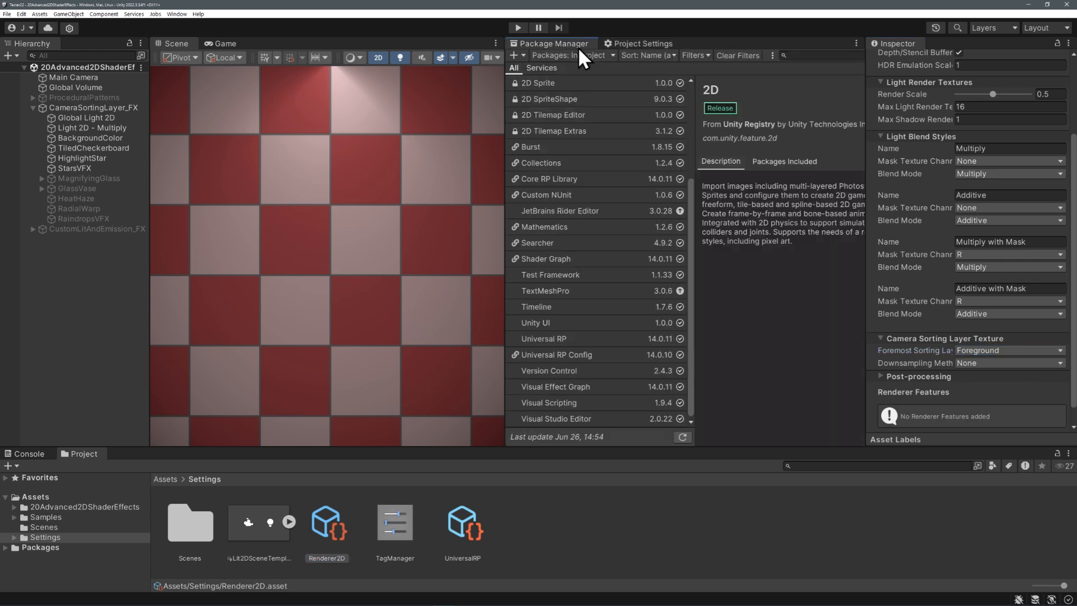
click(592, 386)
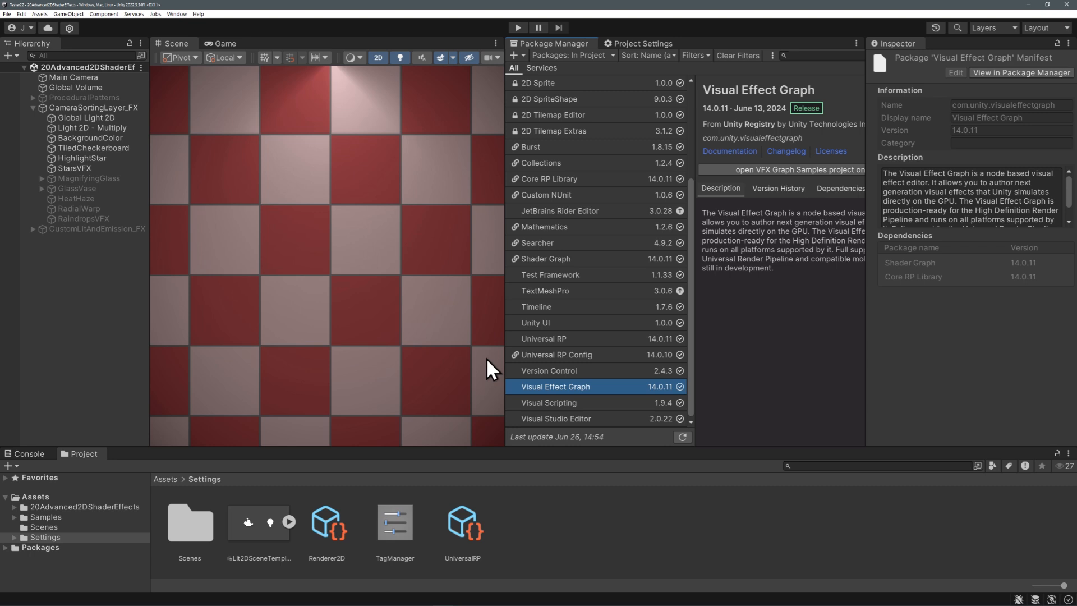
drag(505, 356, 398, 353)
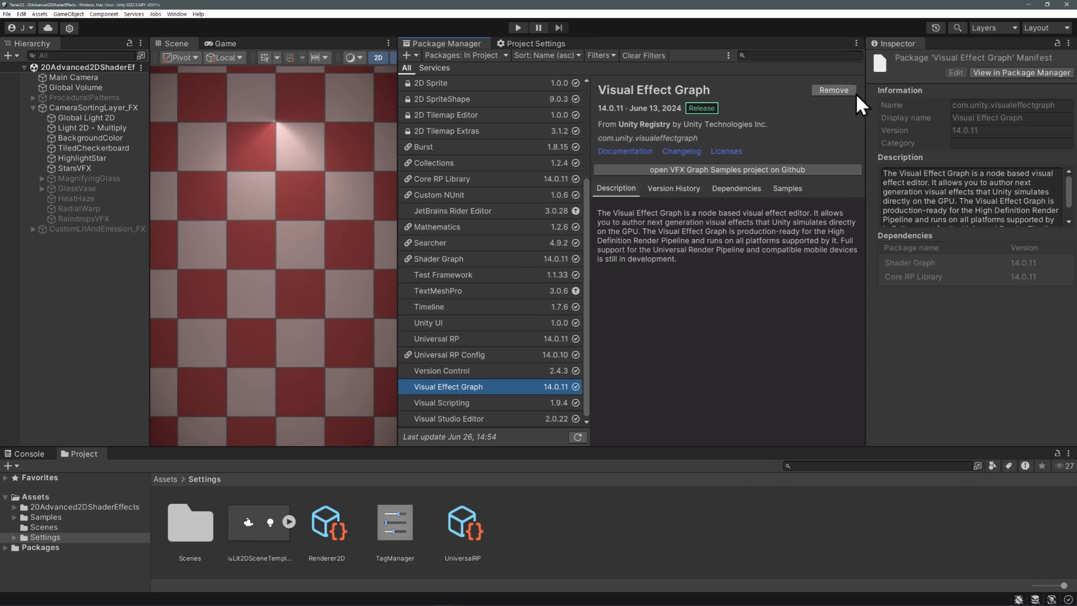
drag(397, 271, 523, 269)
- Run the scene in play mode to preview the HighlightStar effect, and stop playback
click(84, 158)
key(ctrl+p)
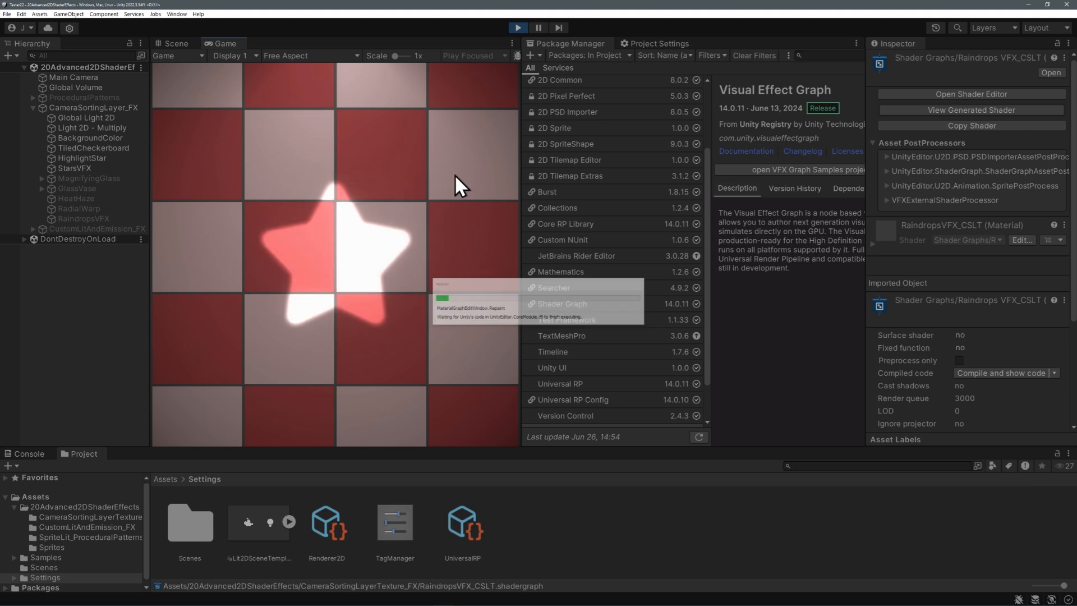
click(517, 28)
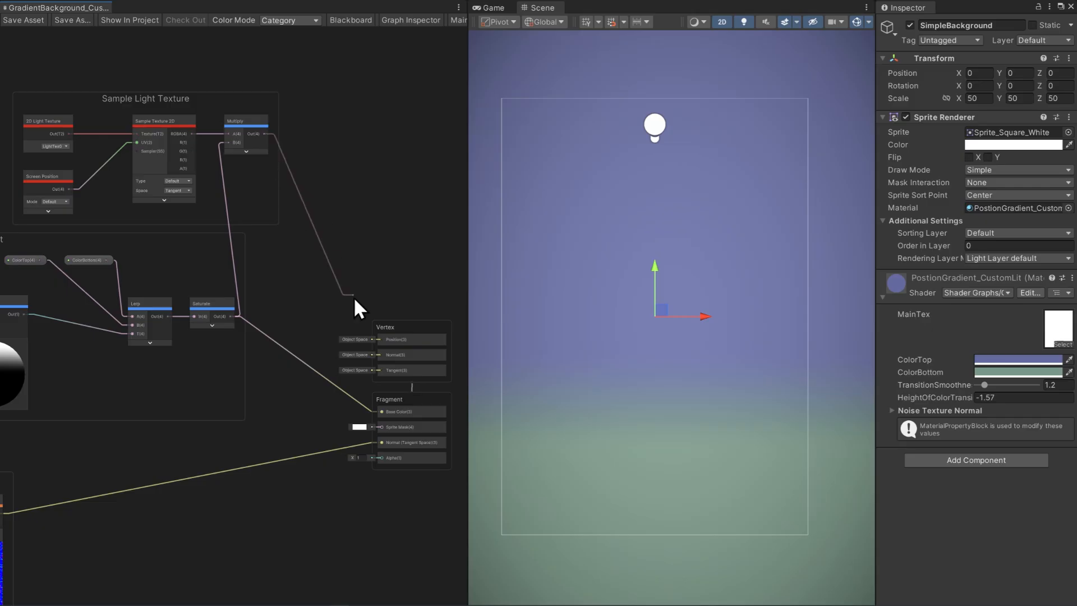
- Connect the Multiply output of the Sample Light Texture group to the fragment Base Color and save the shader graph
drag(354, 297, 381, 411)
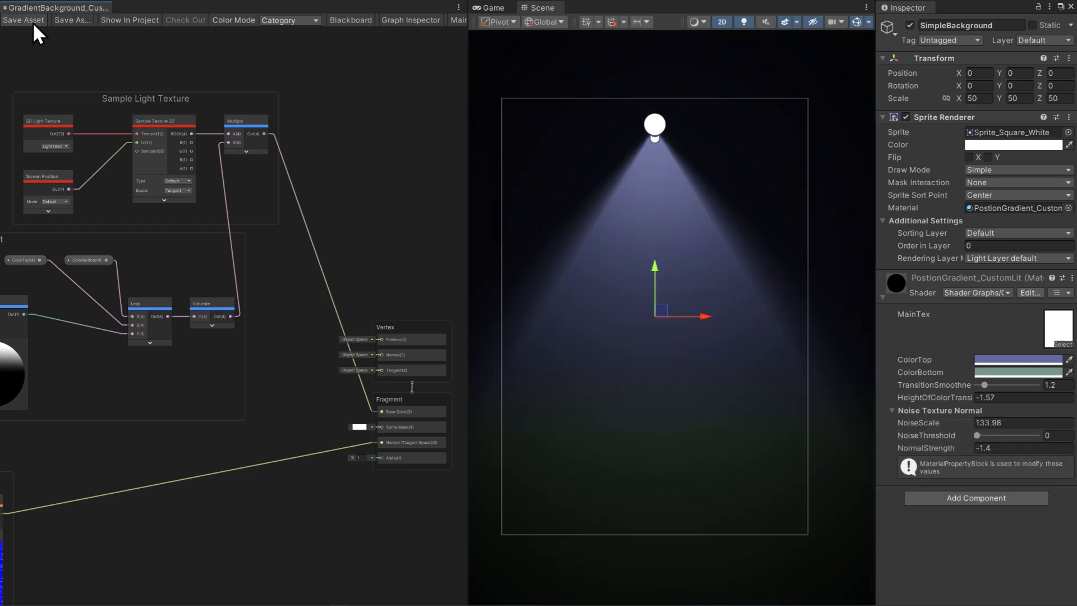
- Increase the intensity of the Light 2D (1) spot light and adjust its colour
click(654, 124)
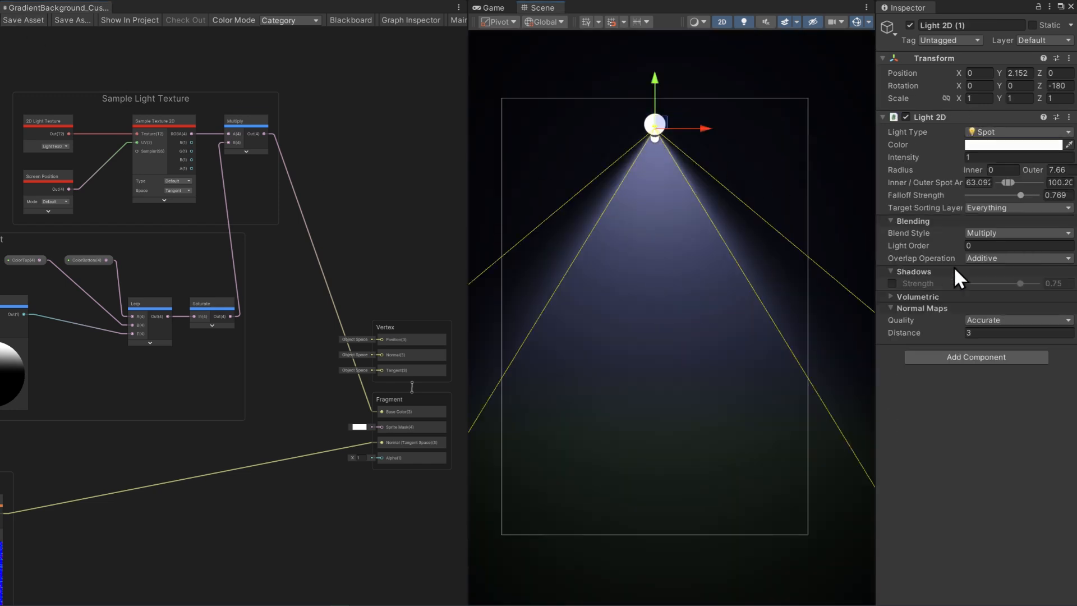
drag(936, 157, 960, 167)
click(982, 146)
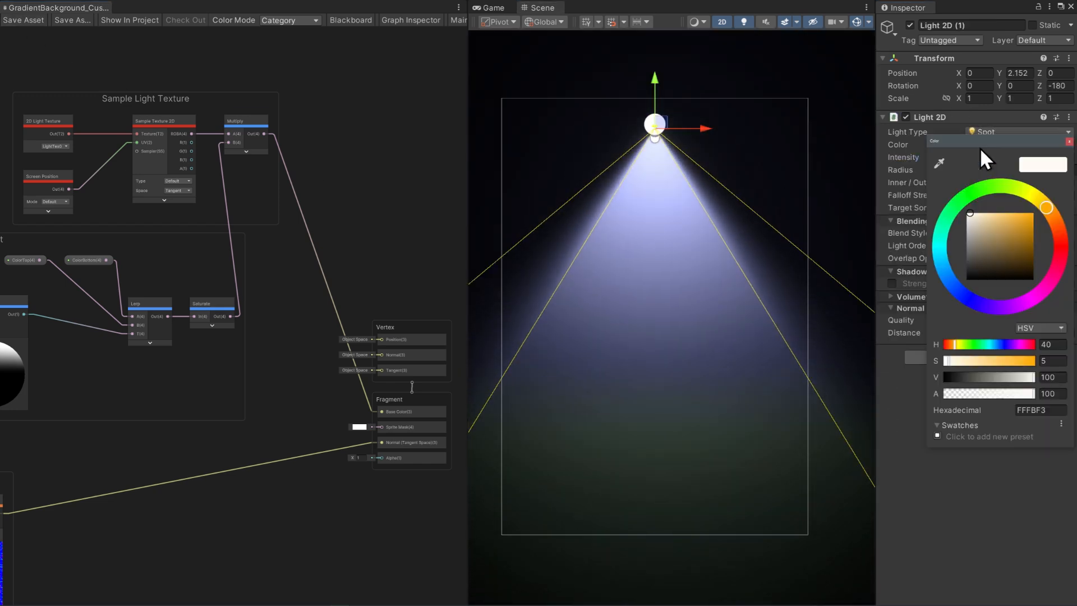
drag(991, 218, 956, 216)
click(1069, 140)
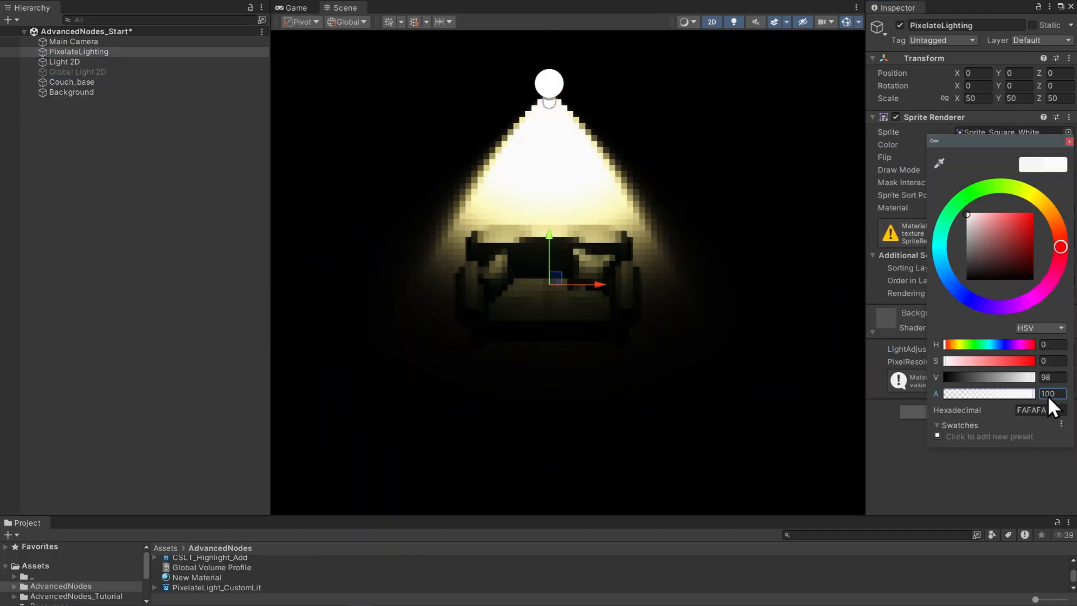
click(135, 63)
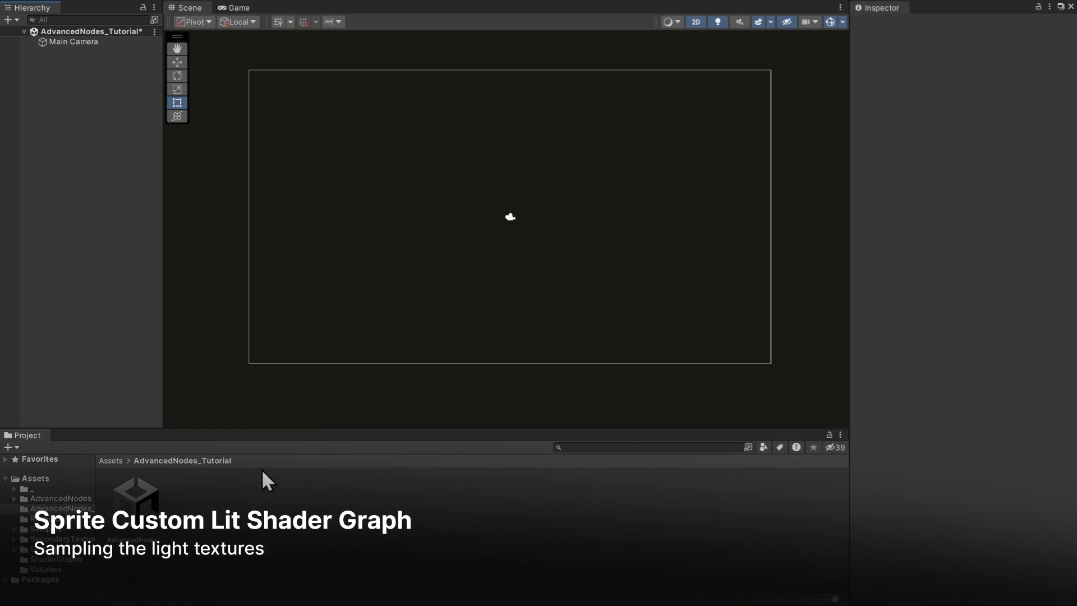
- Add a 2D Square sprite to the AdvancedNodes_Tutorial scene
right_click(64, 101)
mouse_move(89, 223)
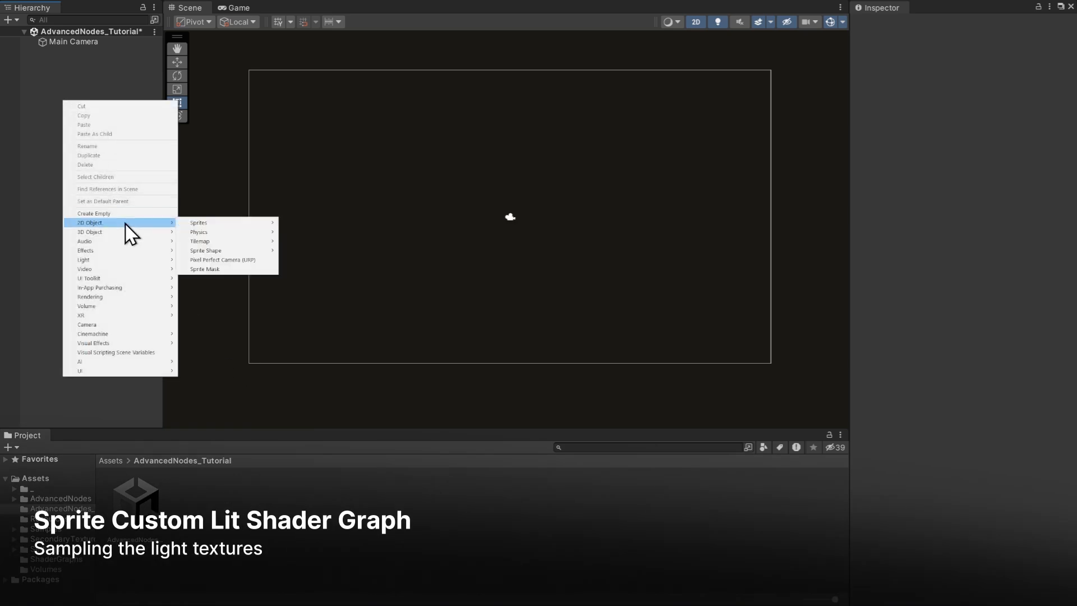
mouse_move(193, 223)
click(321, 278)
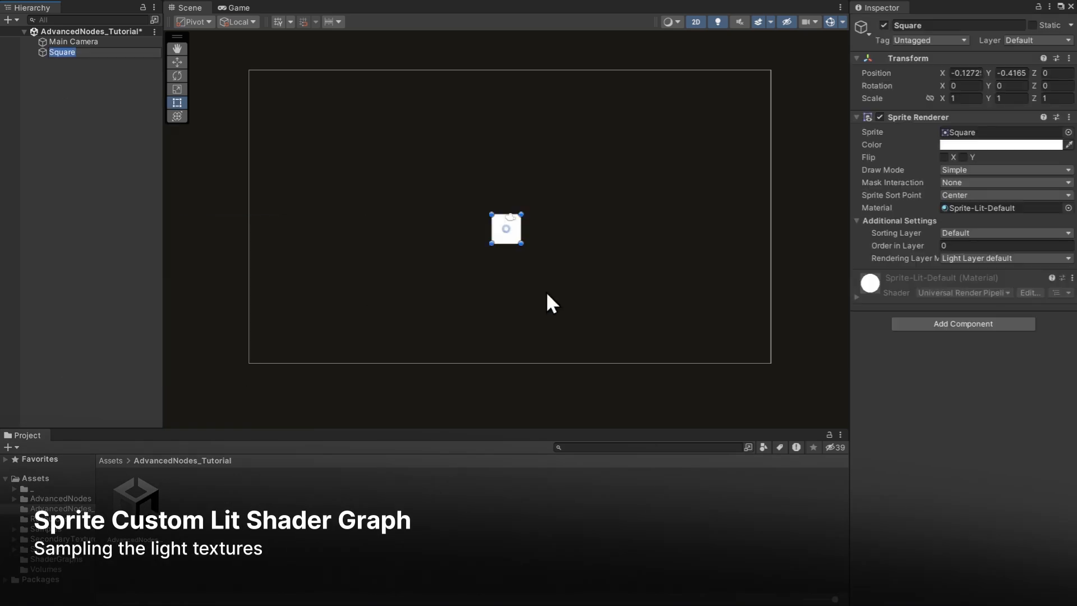
- Reset the square's Transform and stretch it symmetrically to a scale of about 19.67 by 11.61, covering the camera frame
click(1068, 58)
click(1052, 69)
alt+drag(494, 216, 221, 215)
alt+drag(351, 203, 352, 46)
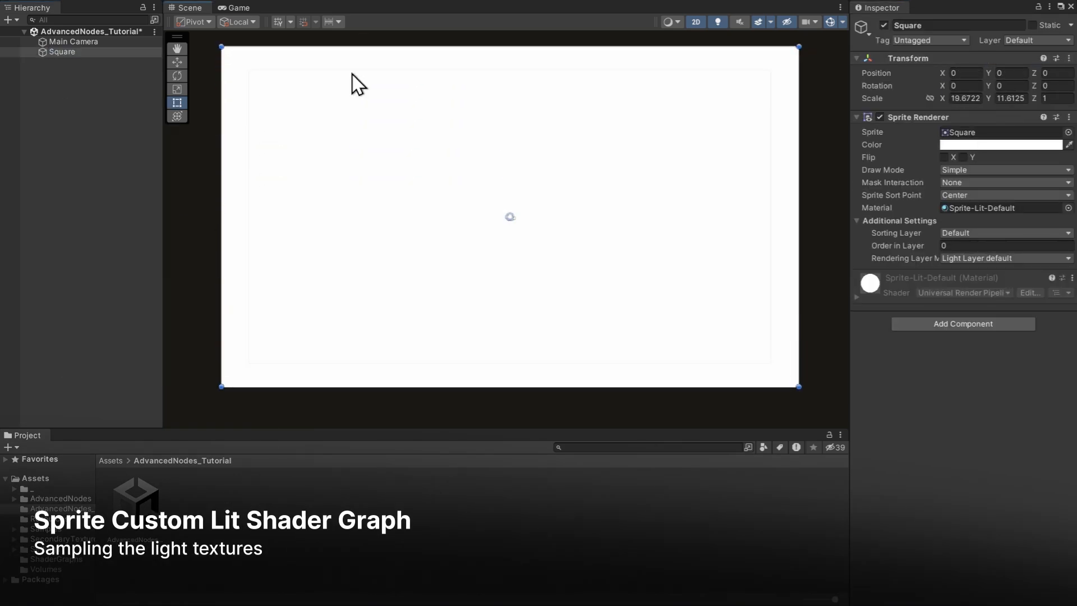
- Create a URP Sprite Custom Lit Shader Graph named Background_CustomLit in the AdvancedNodes_Tutorial folder
right_click(240, 508)
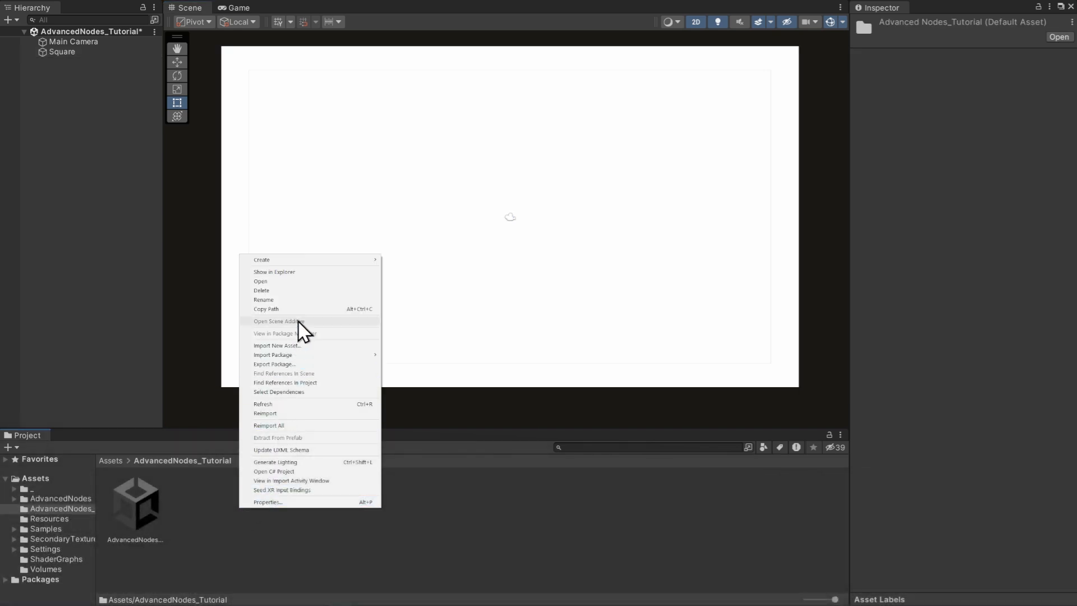
mouse_move(312, 262)
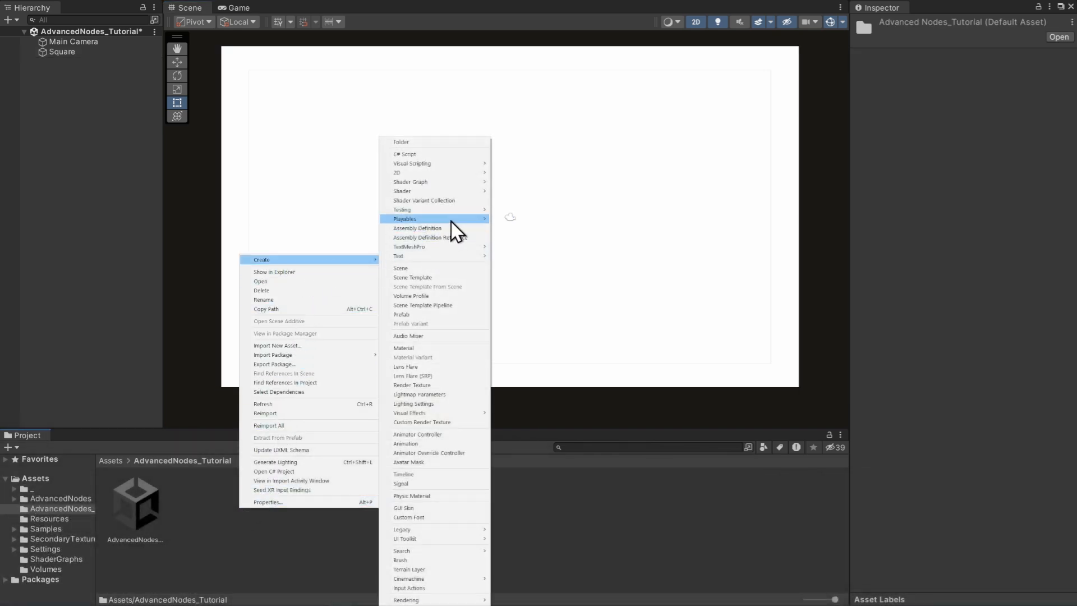
mouse_move(461, 185)
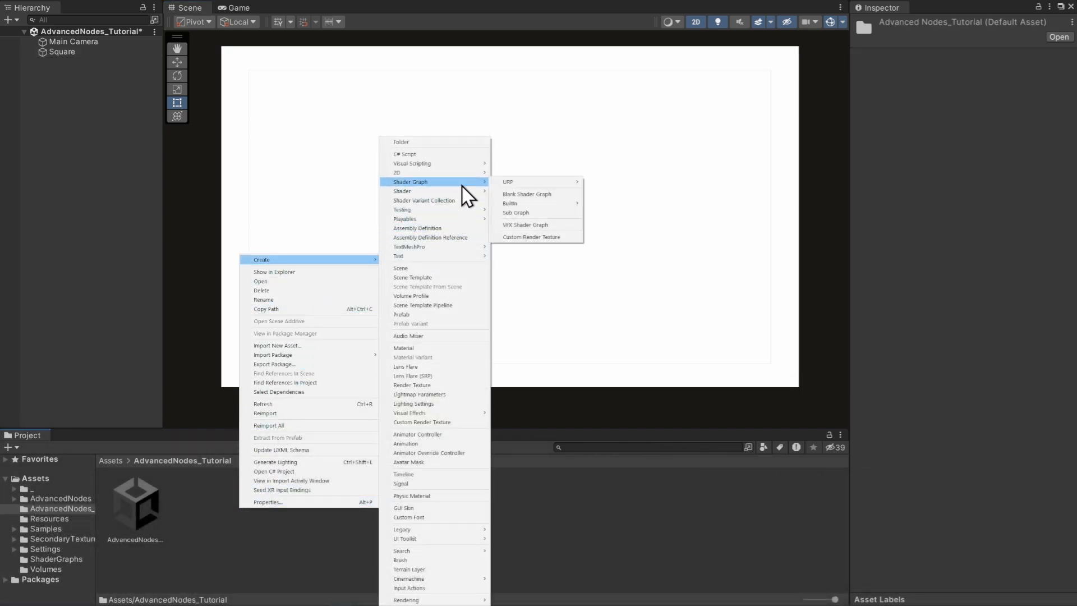
mouse_move(538, 182)
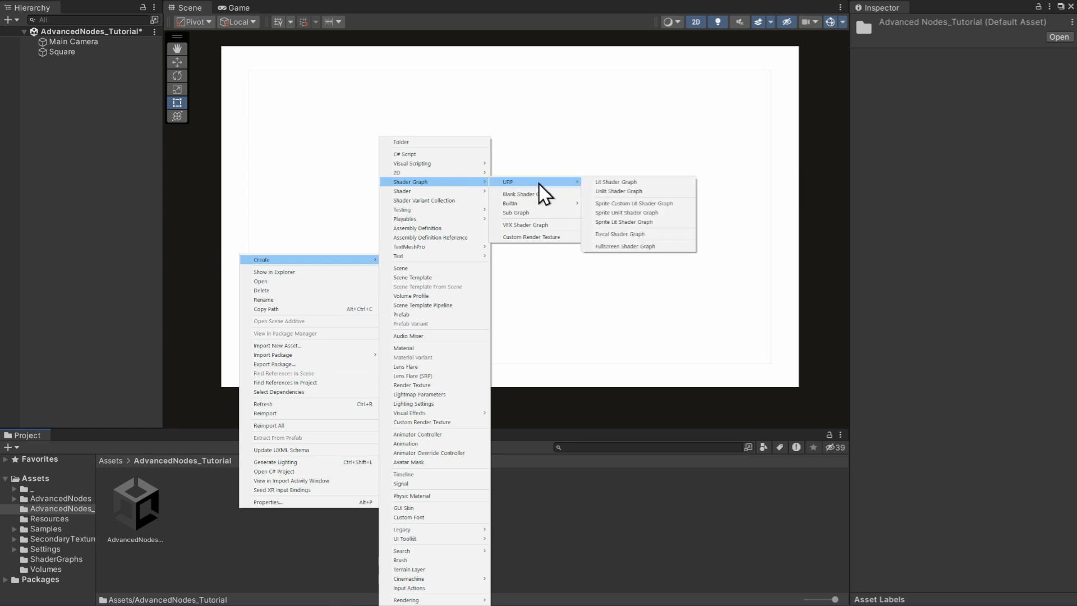
click(637, 204)
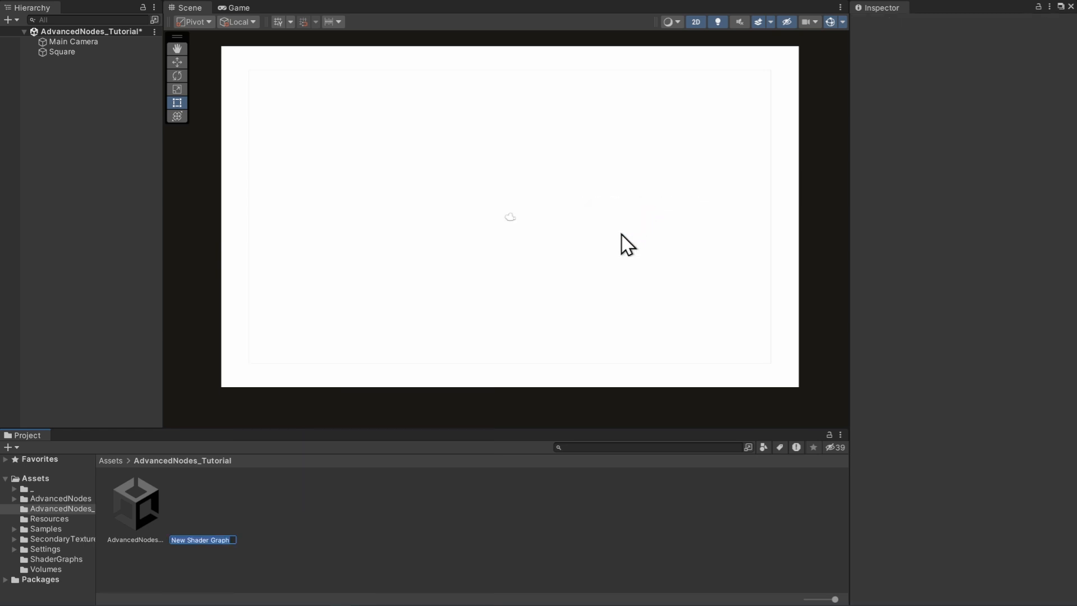
text(B)
text(ackground_CustomL)
text(it)
- Create a material named Background_CustomLit in the AdvancedNodes_Tutorial folder
right_click(307, 517)
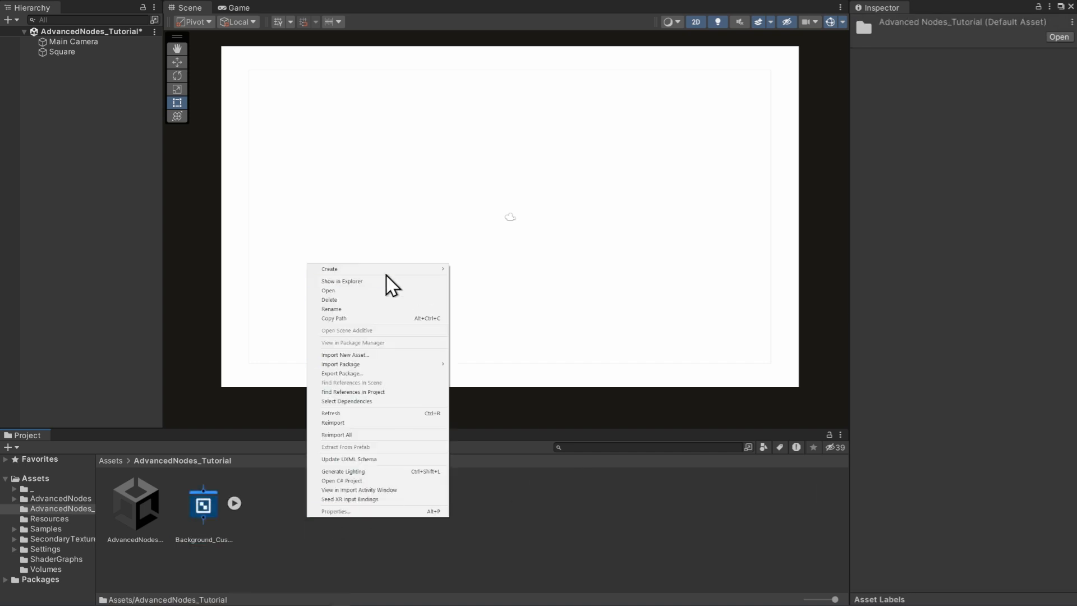
mouse_move(392, 272)
click(476, 359)
text(Background_CustomLit)
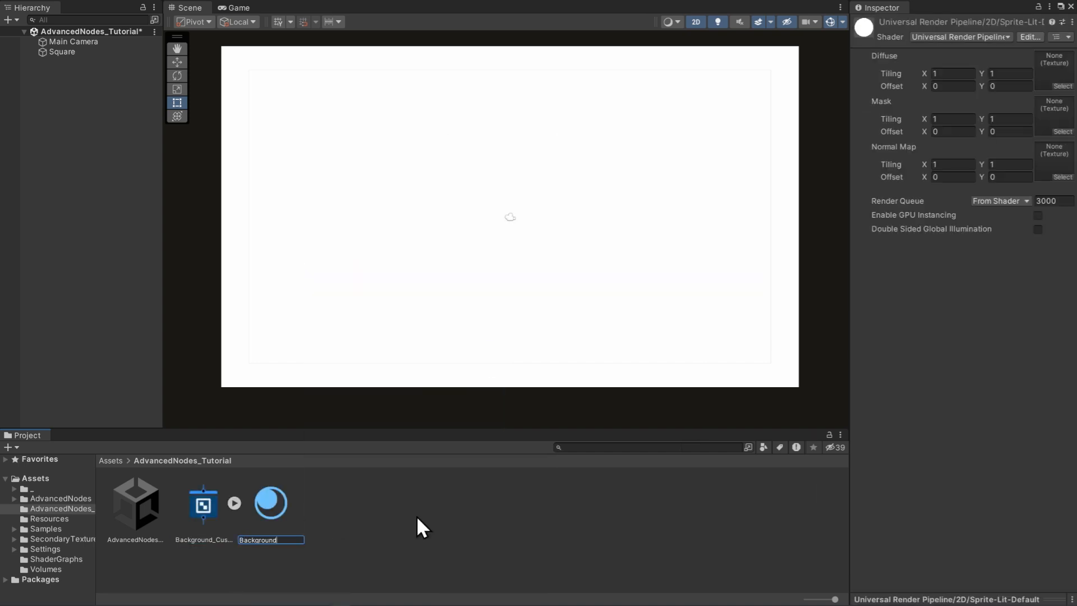
key(Return)
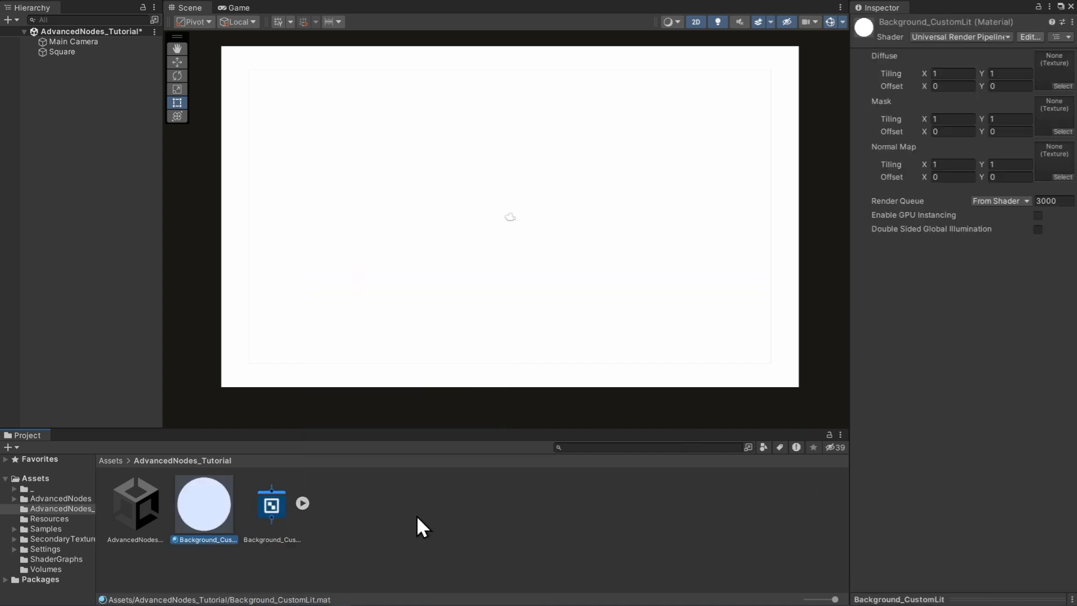
- Assign the Background_CustomLit shader graph to the Background_CustomLit material and apply that material to the Square sprite
click(945, 36)
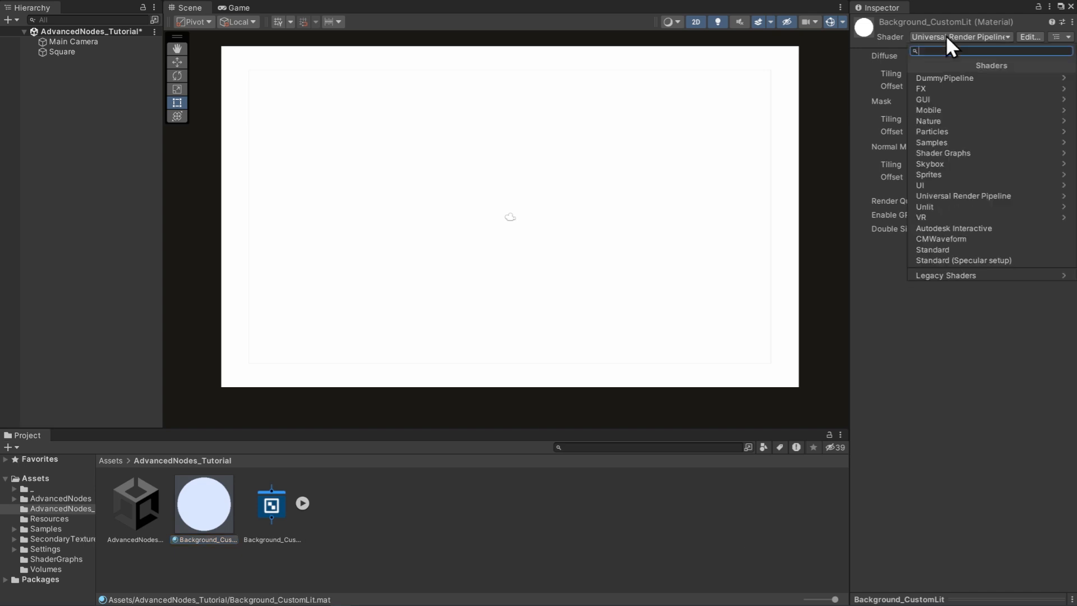
text(backgrou)
click(966, 88)
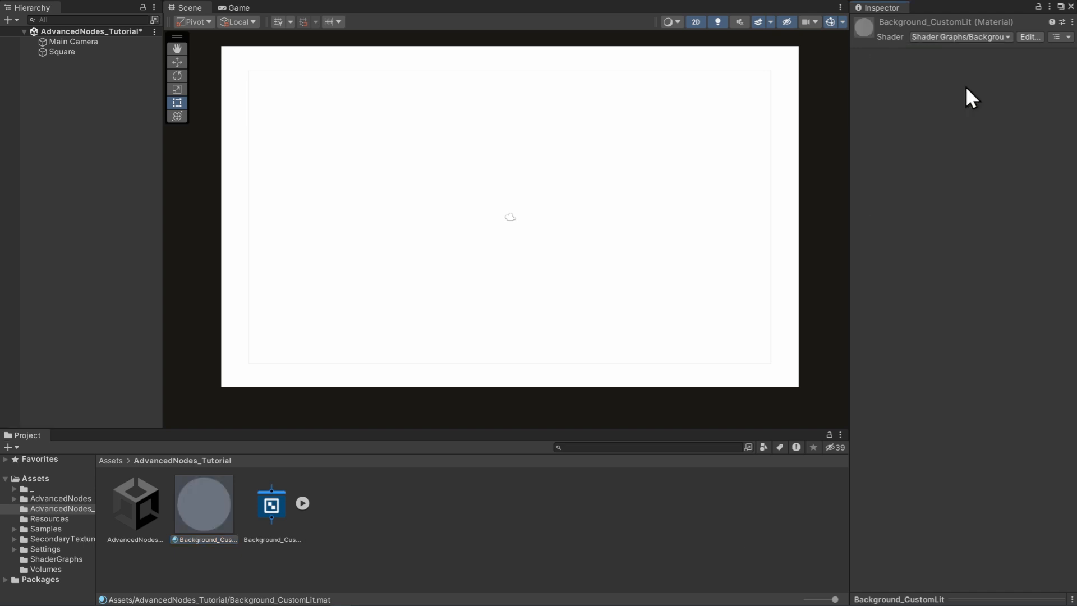
click(69, 52)
drag(203, 504, 1004, 208)
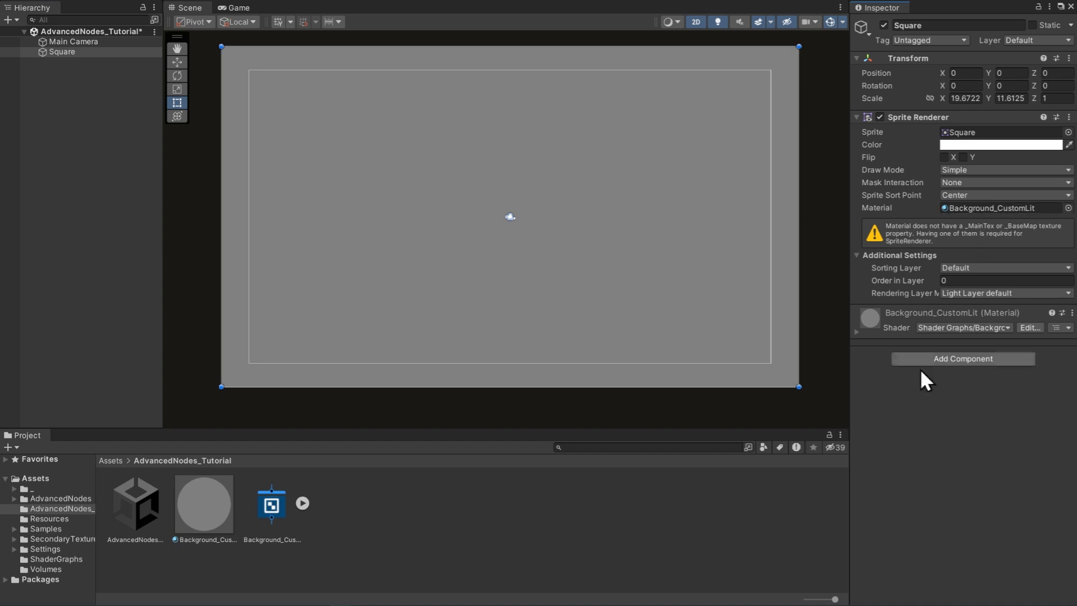
- Open the Background_CustomLit shader graph for editing and add a 2D Light Texture node using LightTex0
click(271, 522)
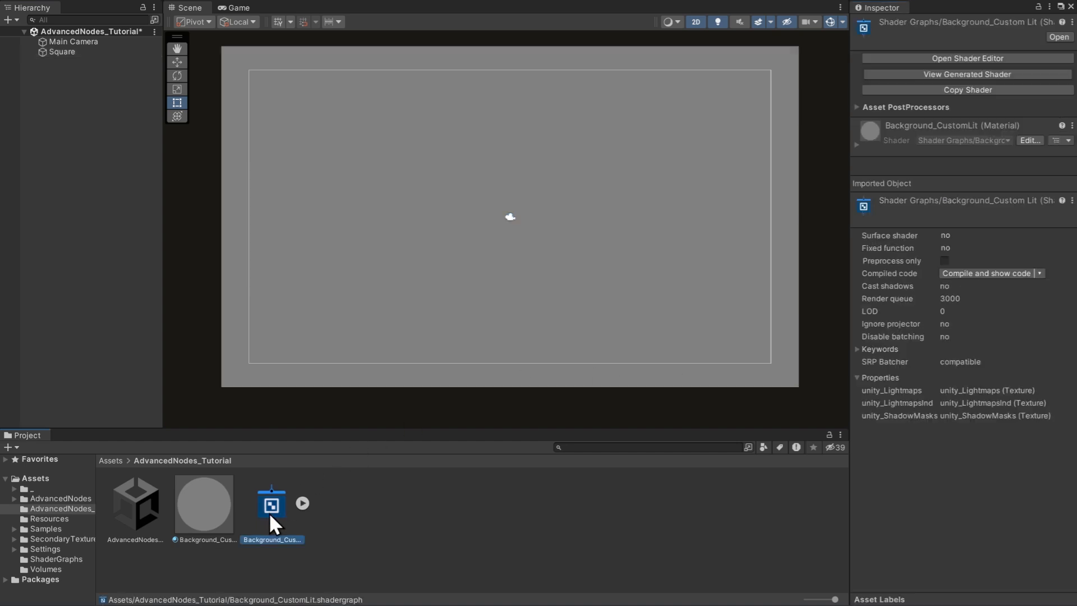
click(957, 59)
right_click(356, 210)
click(368, 216)
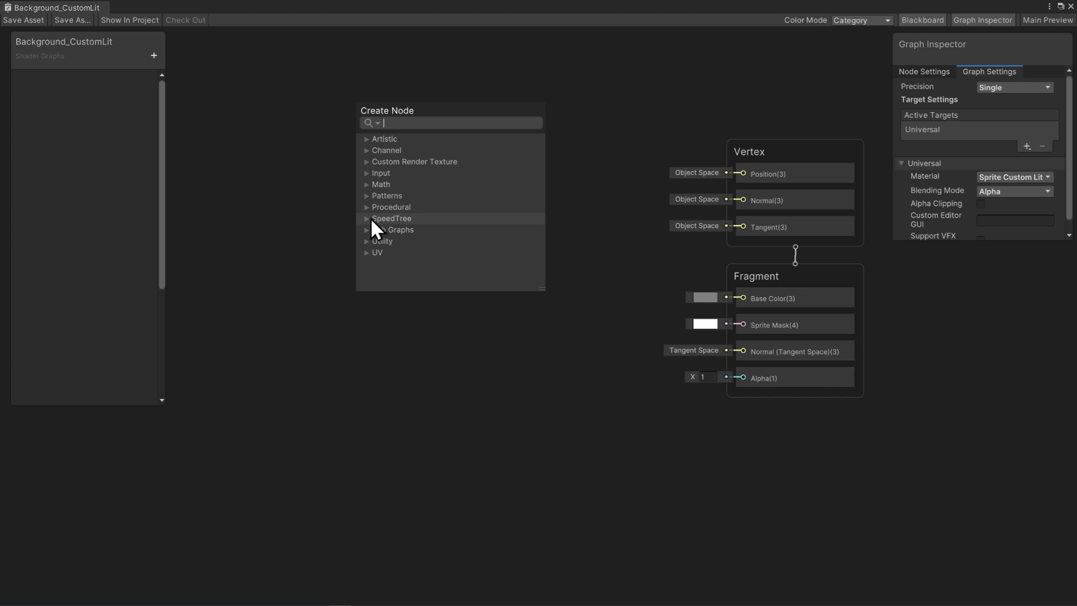
text(light texture)
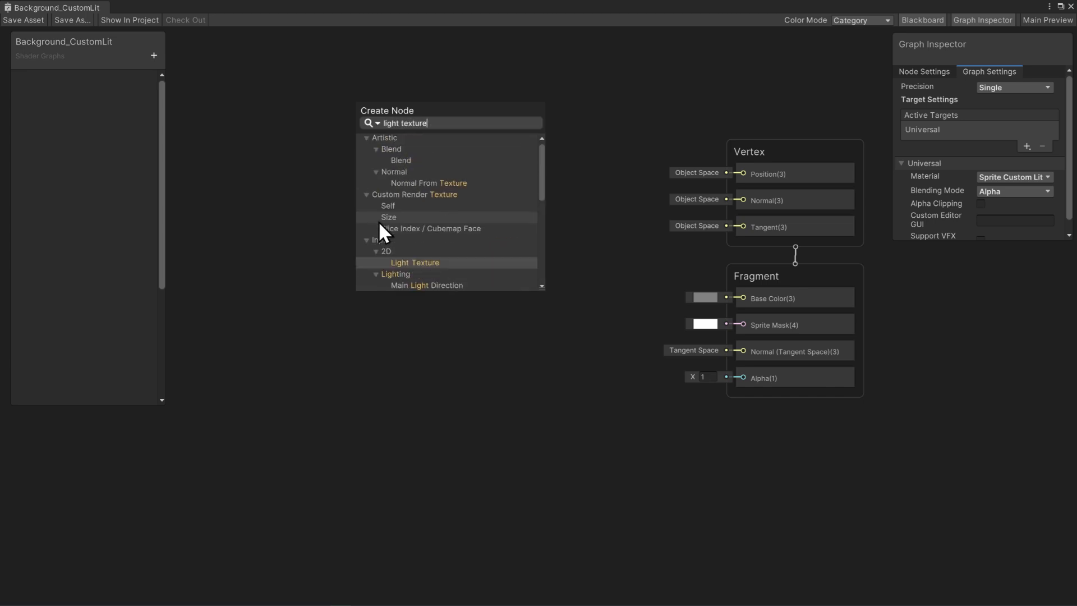
click(425, 262)
drag(426, 233, 338, 156)
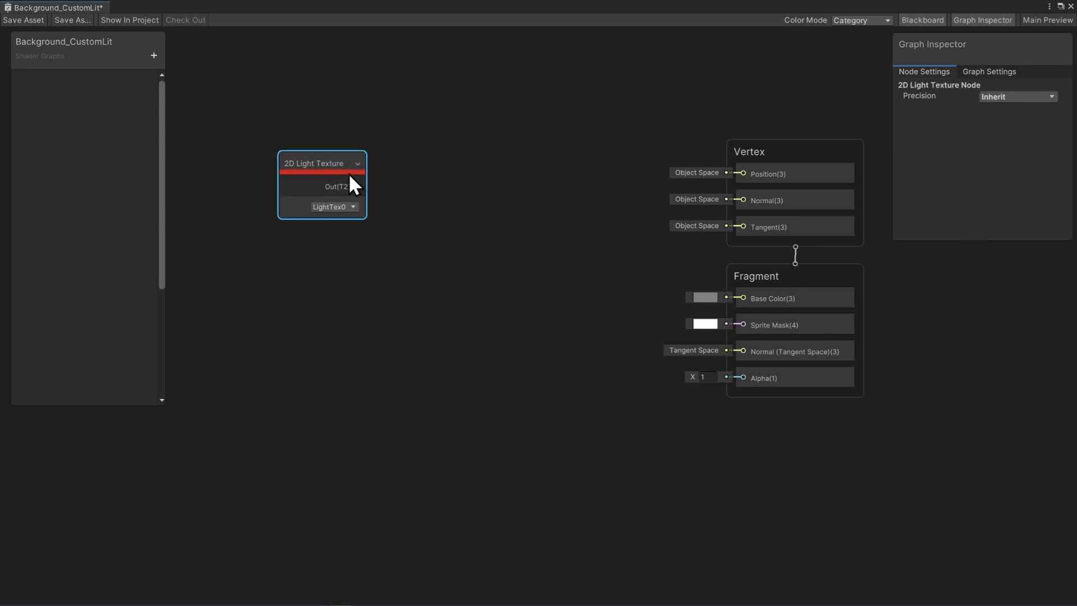
click(353, 207)
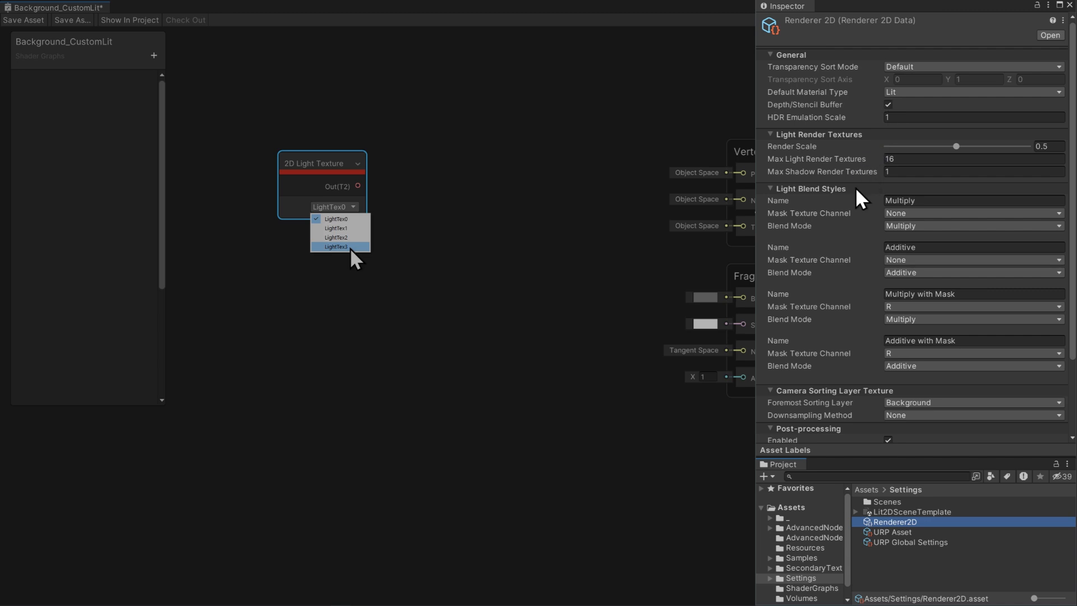
mouse_move(872, 238)
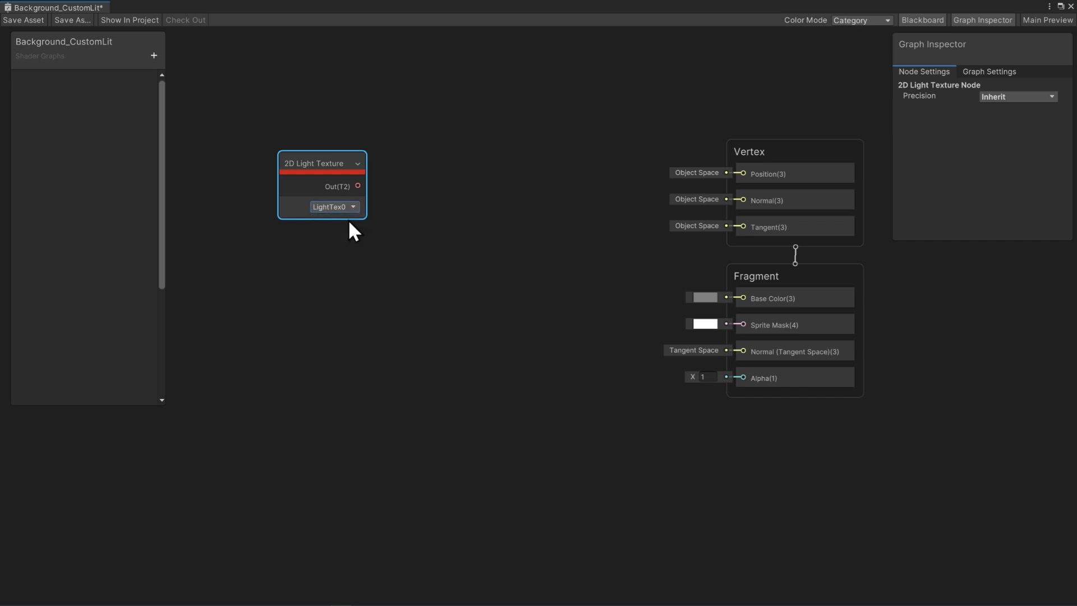
drag(334, 163, 288, 137)
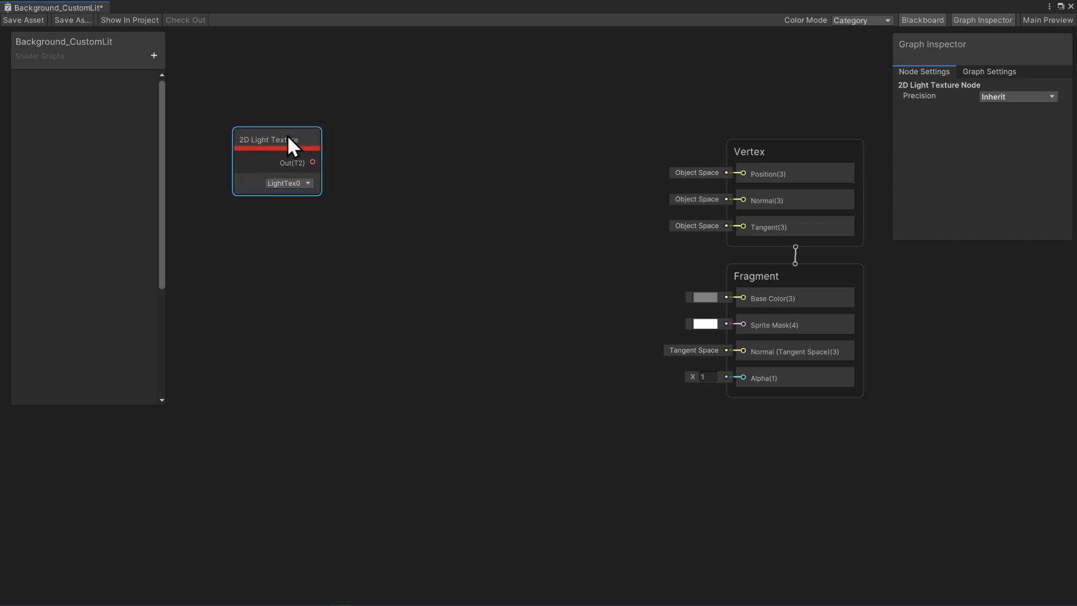
- Add a Sample Texture 2D node and feed the 2D Light Texture output into its Texture input
right_click(395, 189)
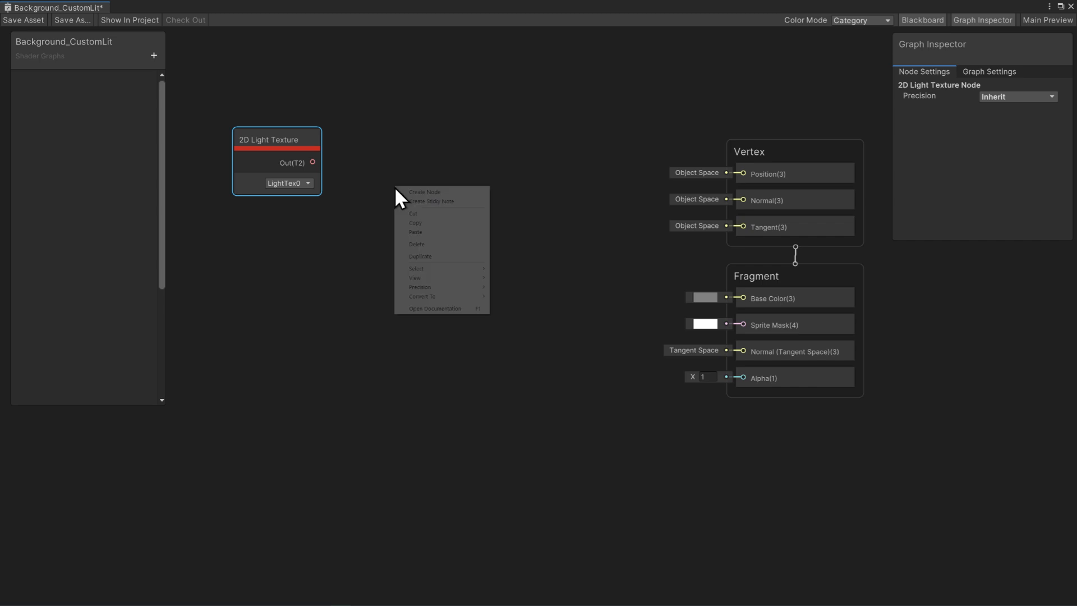
click(404, 191)
text(sample te)
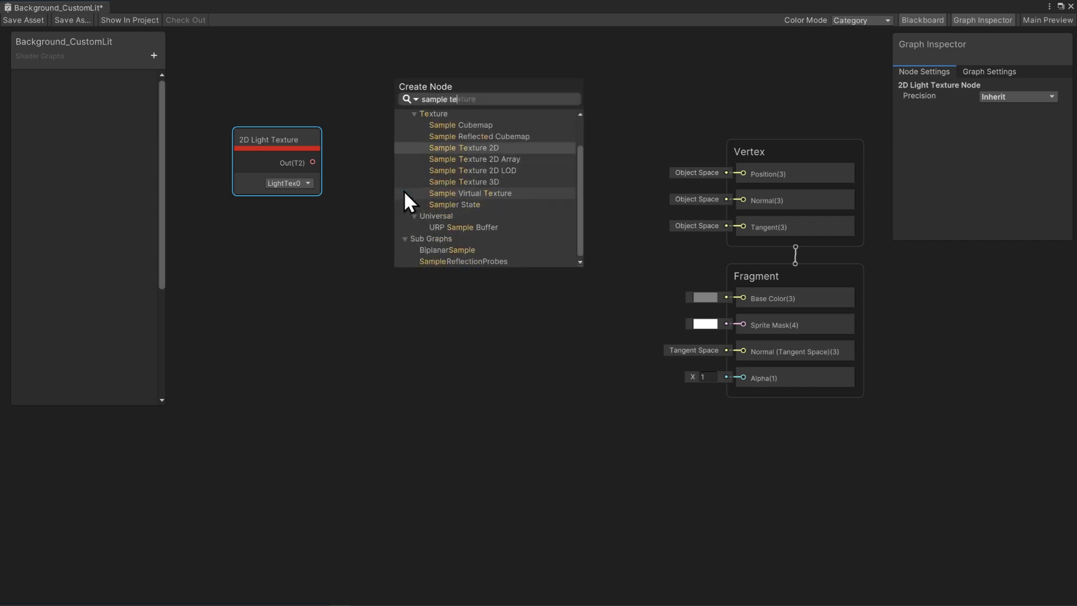
click(456, 149)
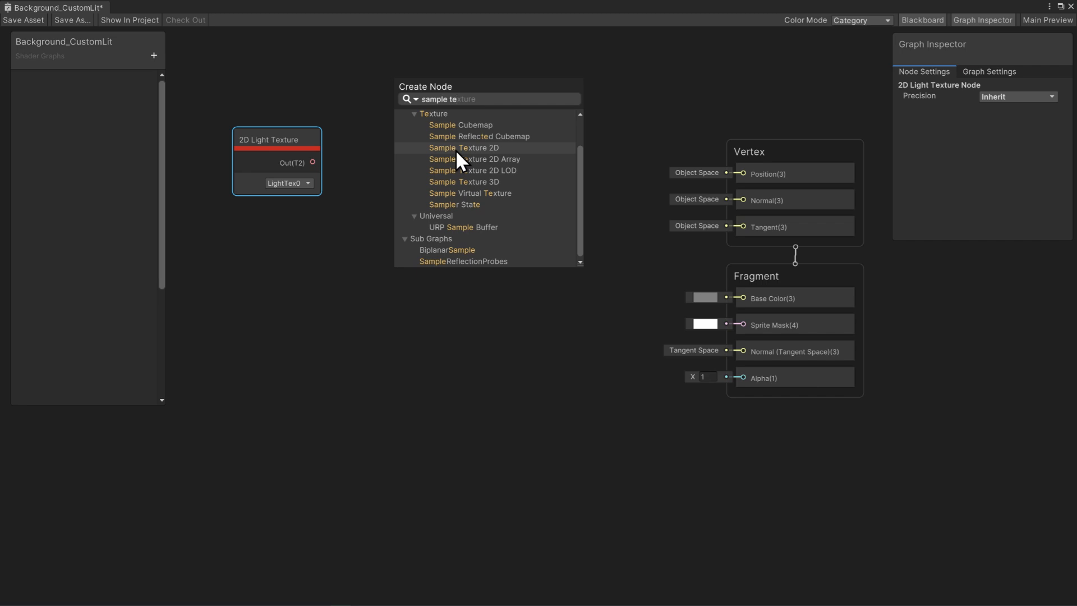
drag(445, 205, 461, 143)
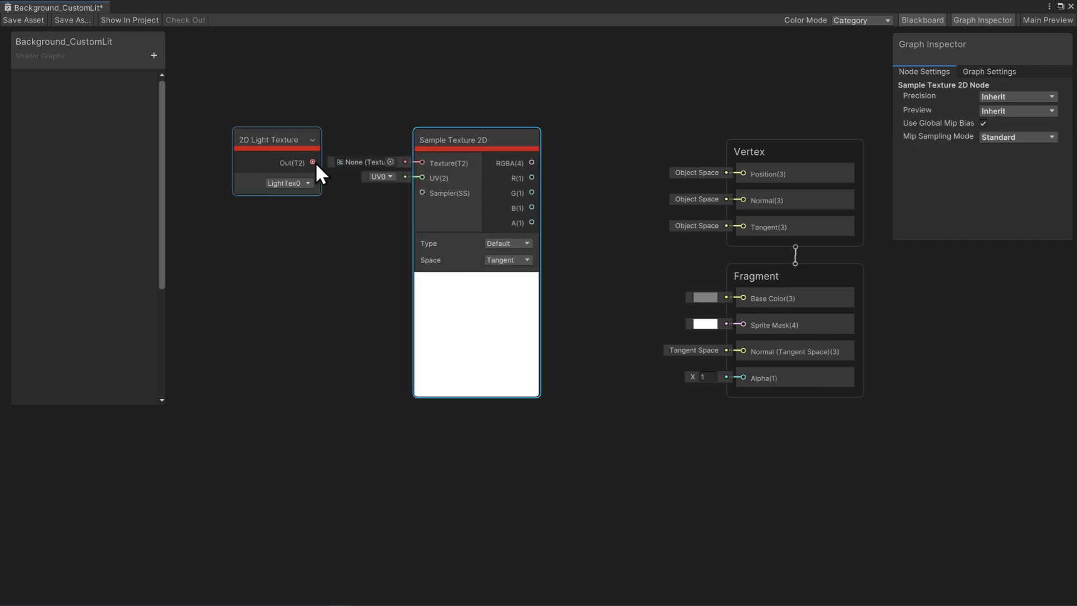
drag(312, 162, 422, 163)
- Add a Screen Position node in Default mode, collapse its preview, and connect it to Sample Texture 2D's UV input
right_click(274, 249)
click(273, 249)
text(screen)
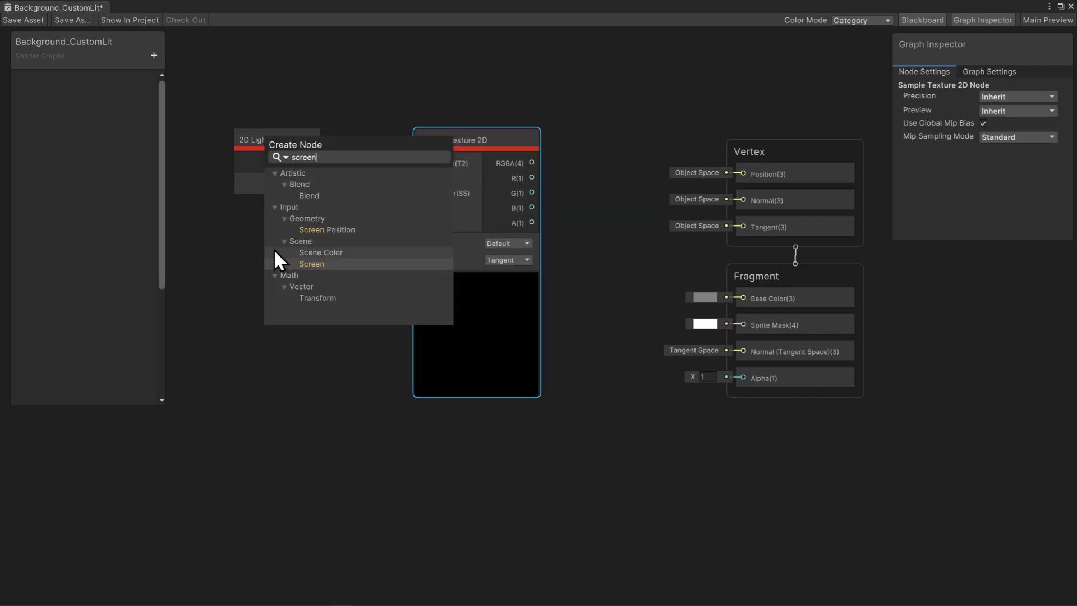
double_click(311, 234)
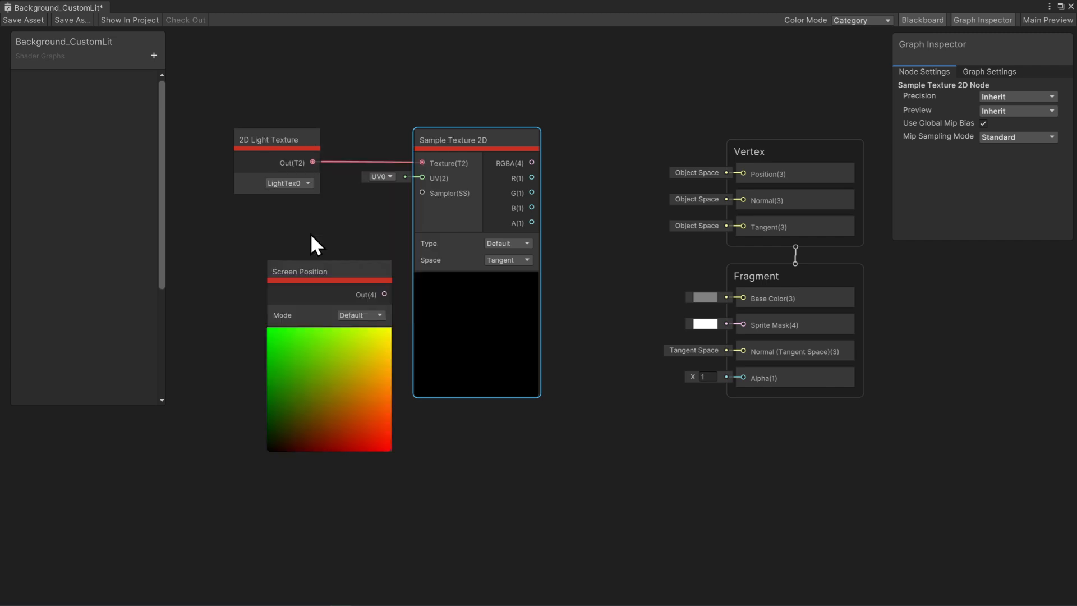
click(328, 338)
drag(322, 275, 422, 177)
- Space out the 2D Light Texture, Screen Position and Sample Texture 2D nodes, leaving room before the Vertex and Fragment blocks
middle_drag(406, 205, 563, 212)
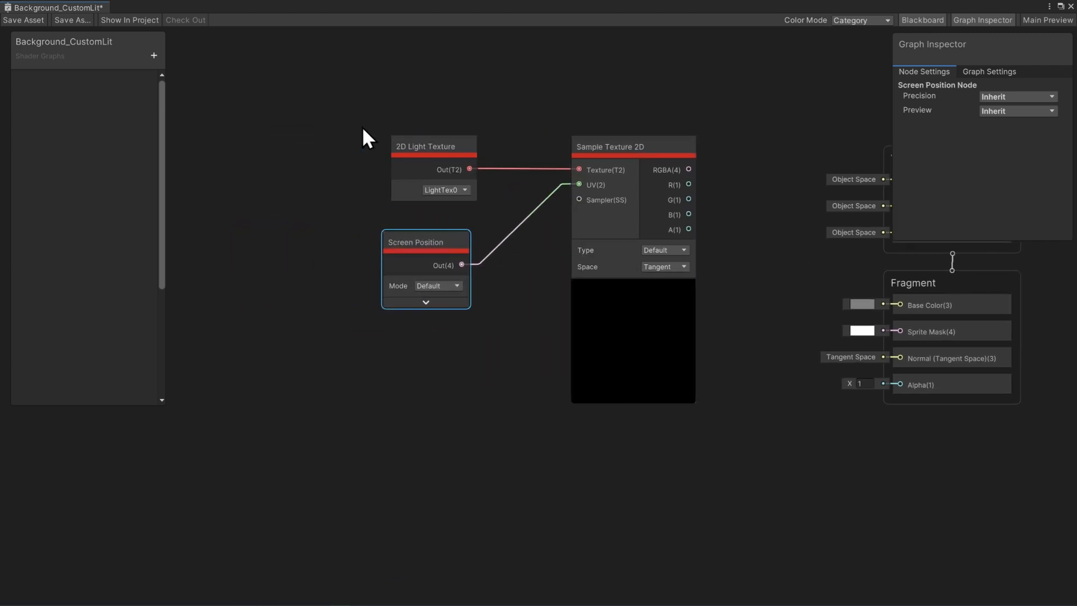
drag(361, 127, 634, 263)
drag(644, 141, 465, 126)
click(265, 129)
drag(266, 135, 259, 136)
- Add a Multiply node with its preview collapsed, linking Sample Texture 2D's RGBA to input A and its output to Base Color
right_click(584, 201)
click(596, 204)
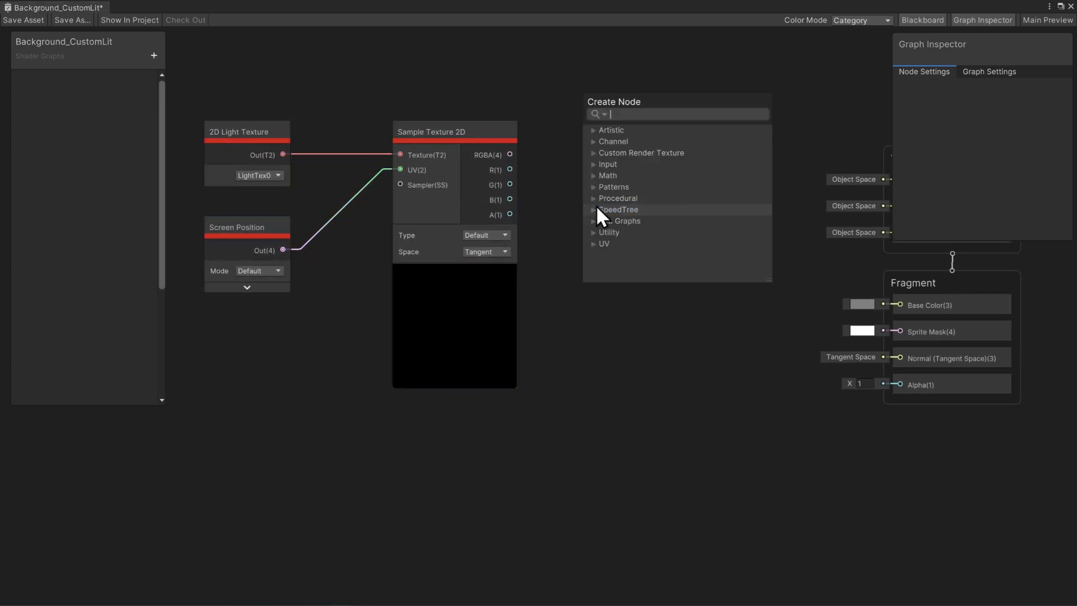
text(mult)
double_click(644, 191)
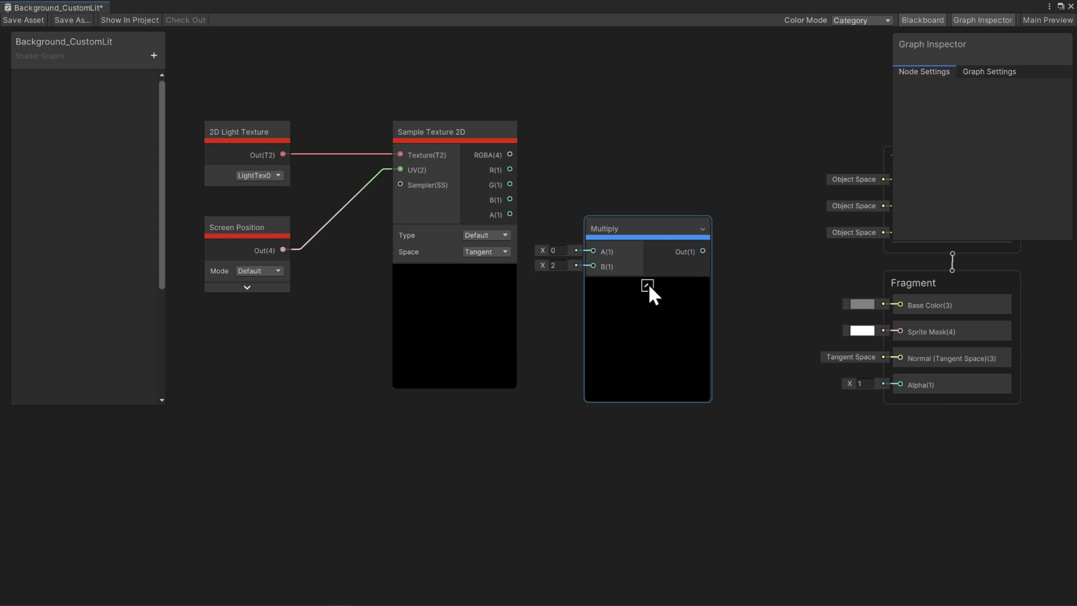
click(648, 283)
drag(634, 228, 634, 134)
drag(509, 154, 595, 155)
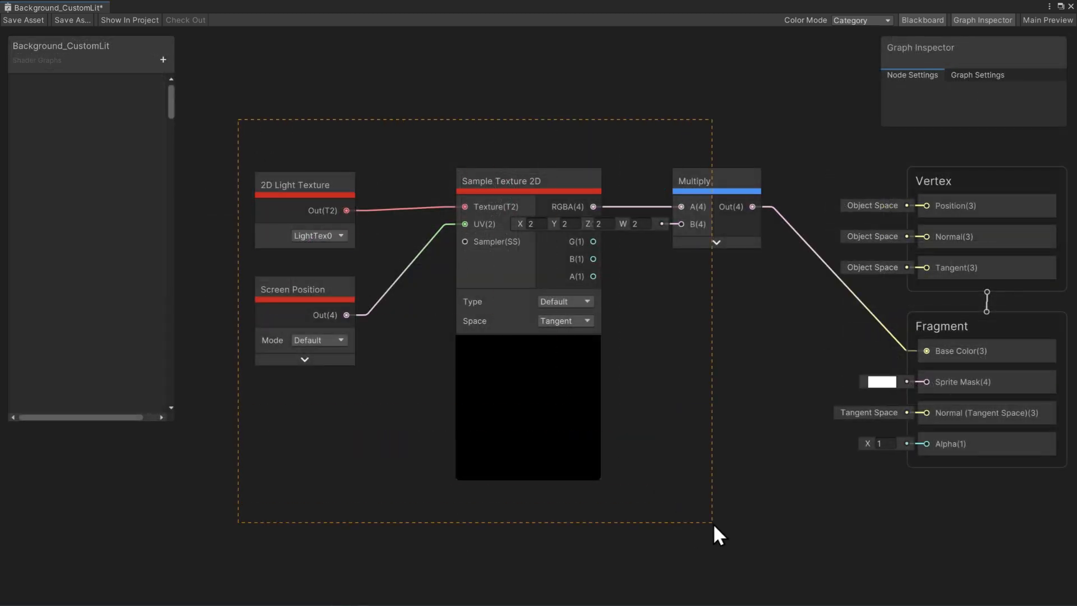
- Group the light texture, screen position, sampling and multiply nodes under the title Sample Light Texture
drag(712, 523, 713, 524)
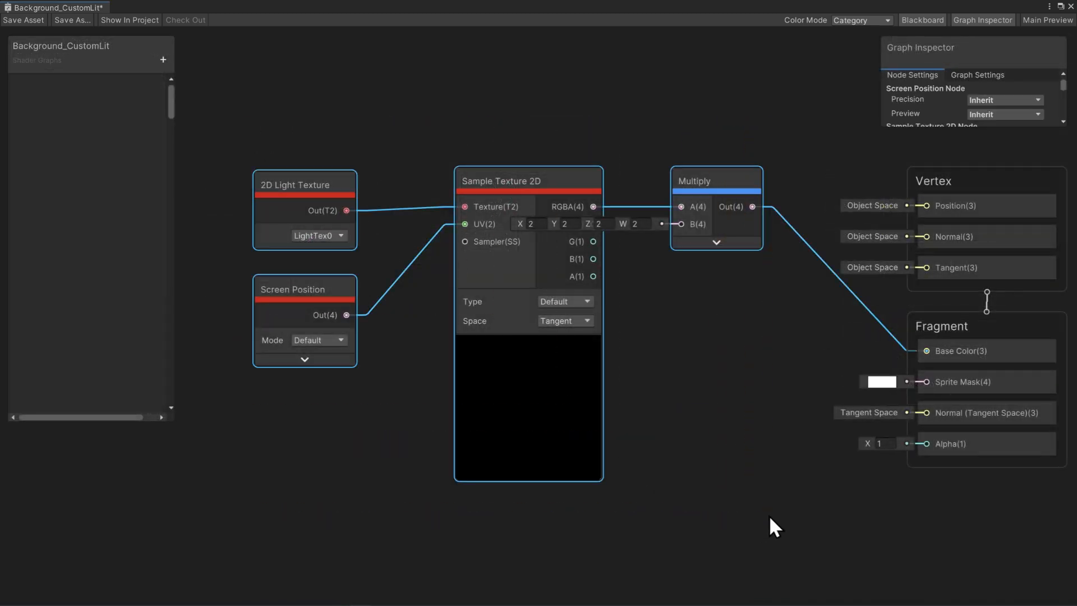
right_click(540, 395)
click(617, 516)
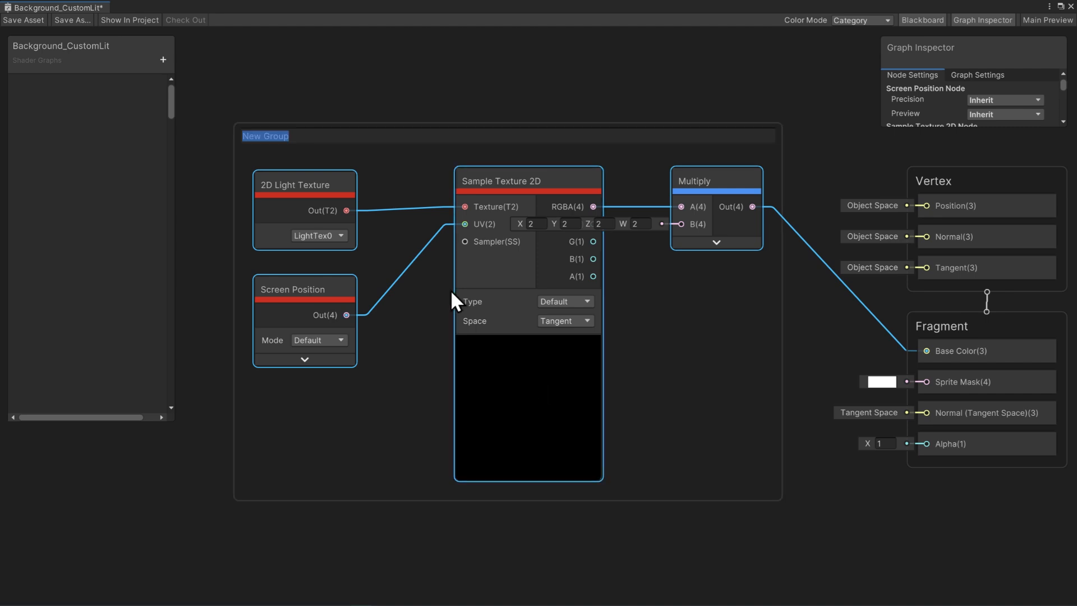
text(Sample Light Texture)
key(Return)
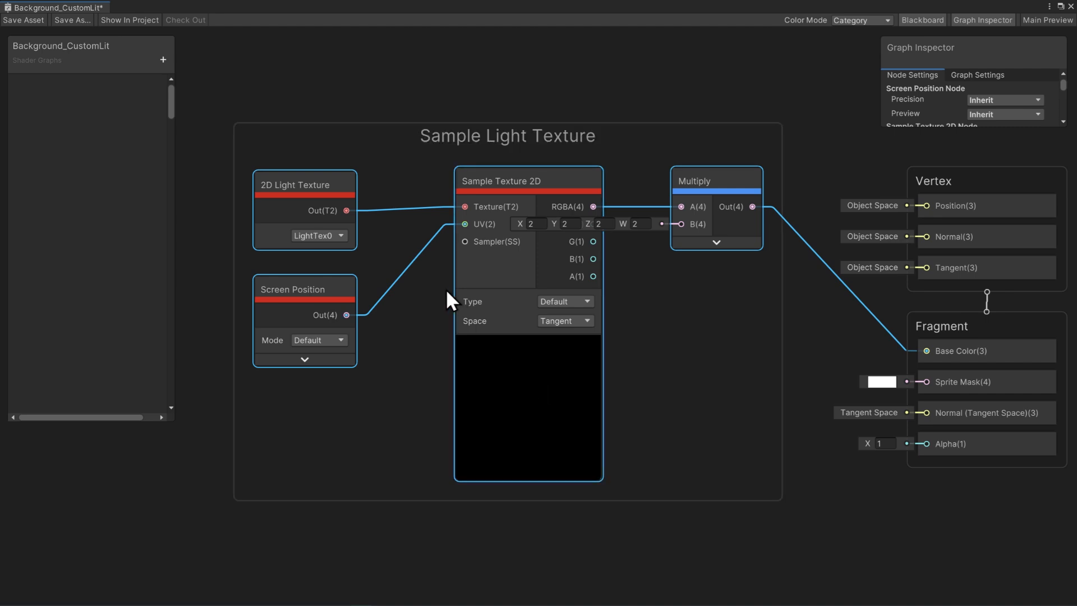
- Add a Vertex Color node and connect it to the Multiply node's B input
click(563, 500)
key(space)
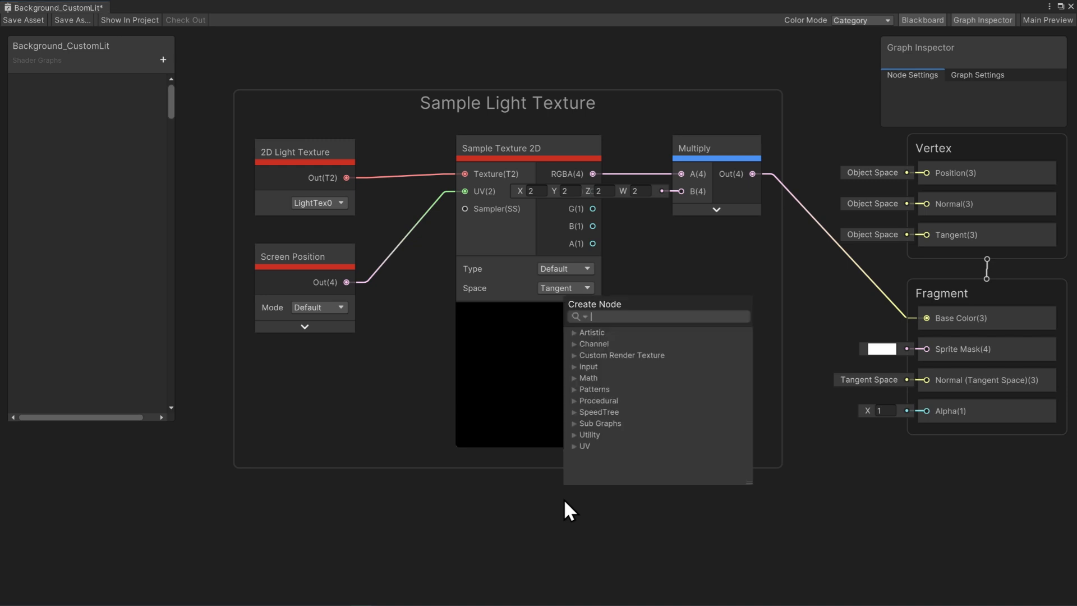
text(vertex)
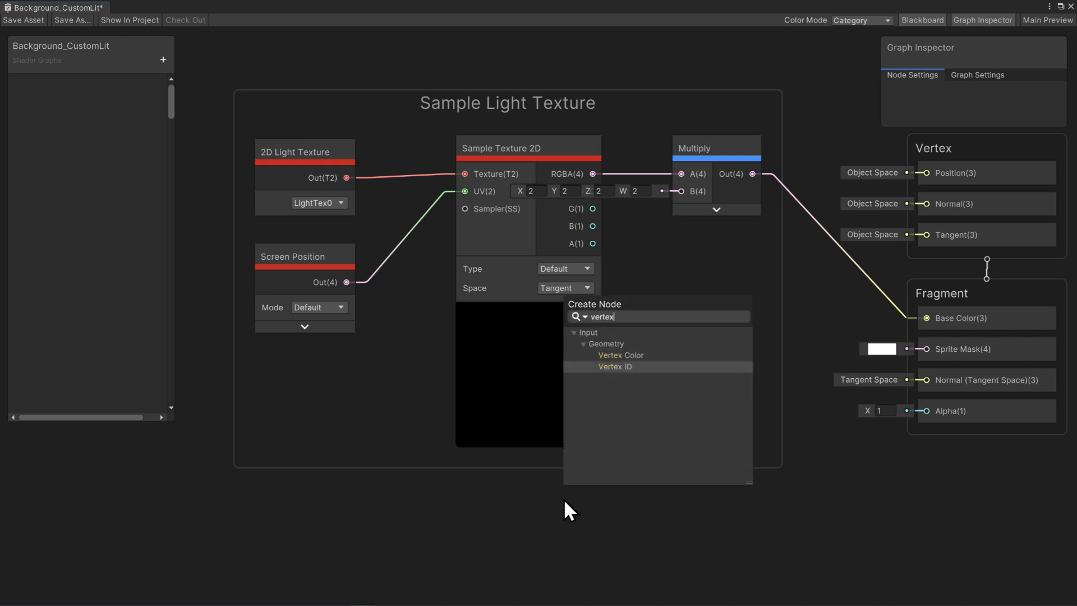
click(629, 355)
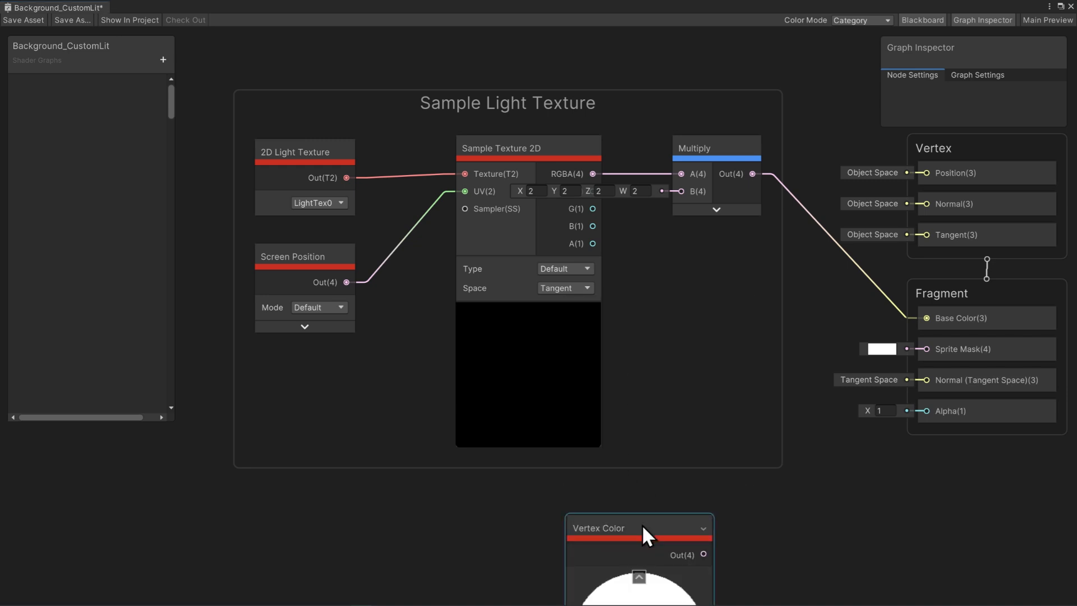
drag(637, 540, 680, 197)
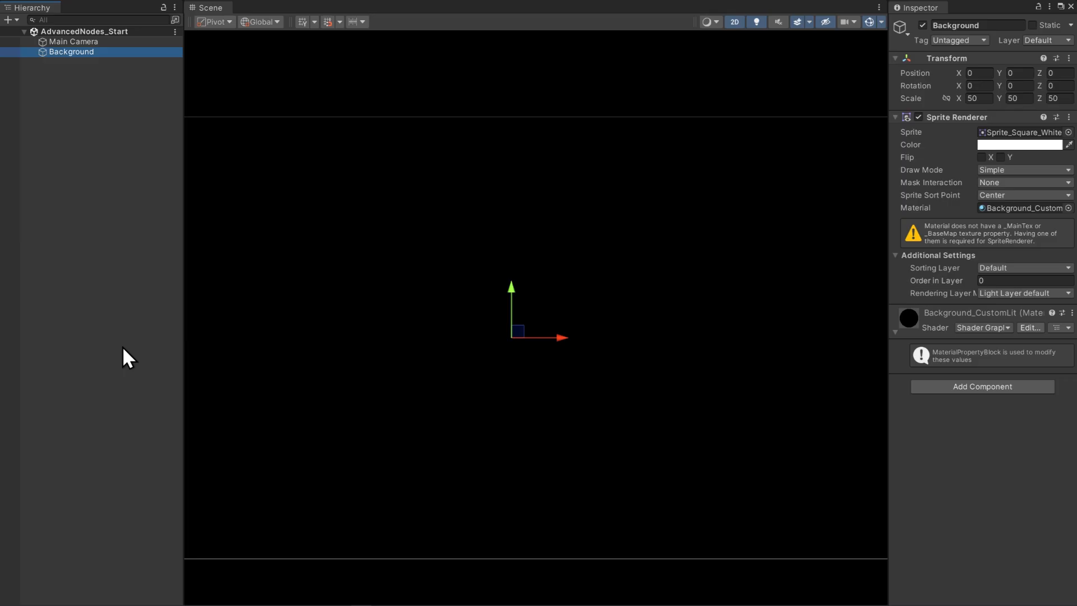
- Add a Spot Light 2D to the AdvancedNodes_Start scene
right_click(69, 111)
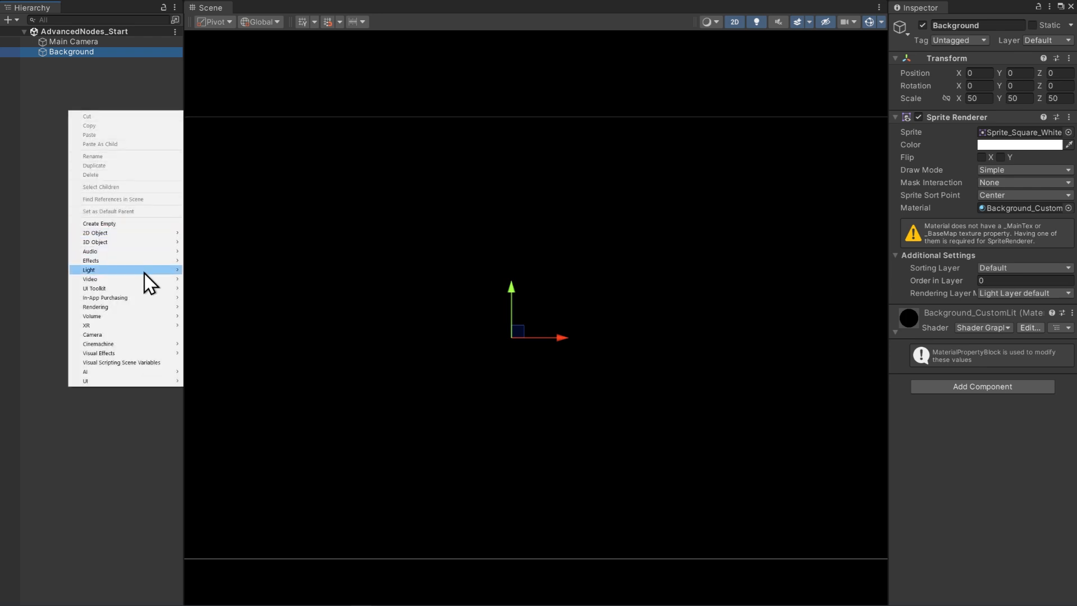
mouse_move(143, 274)
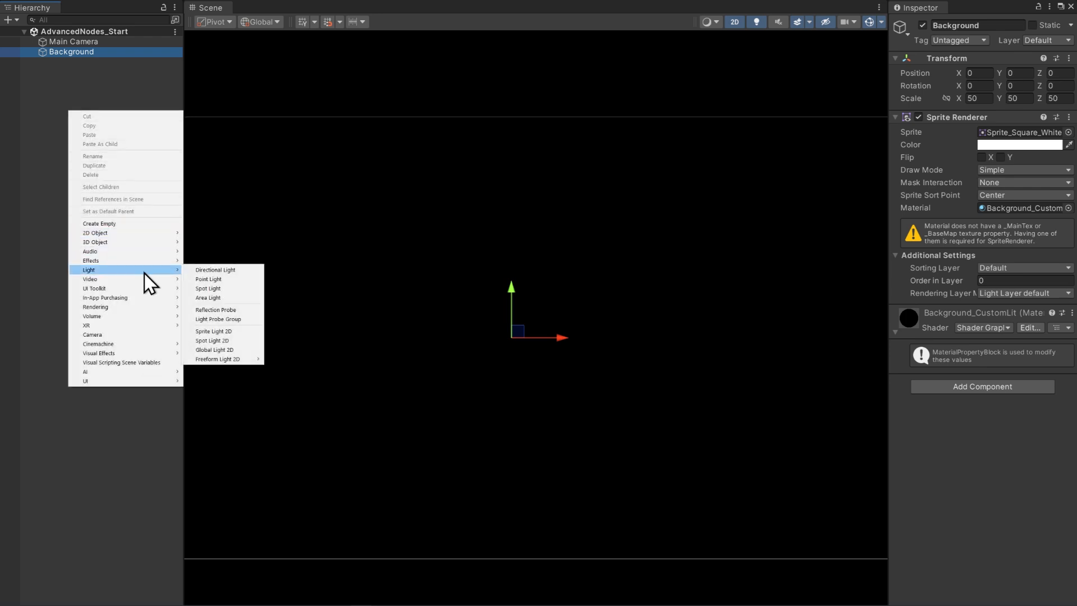
click(238, 341)
drag(539, 317, 539, 361)
key(ctrl+z)
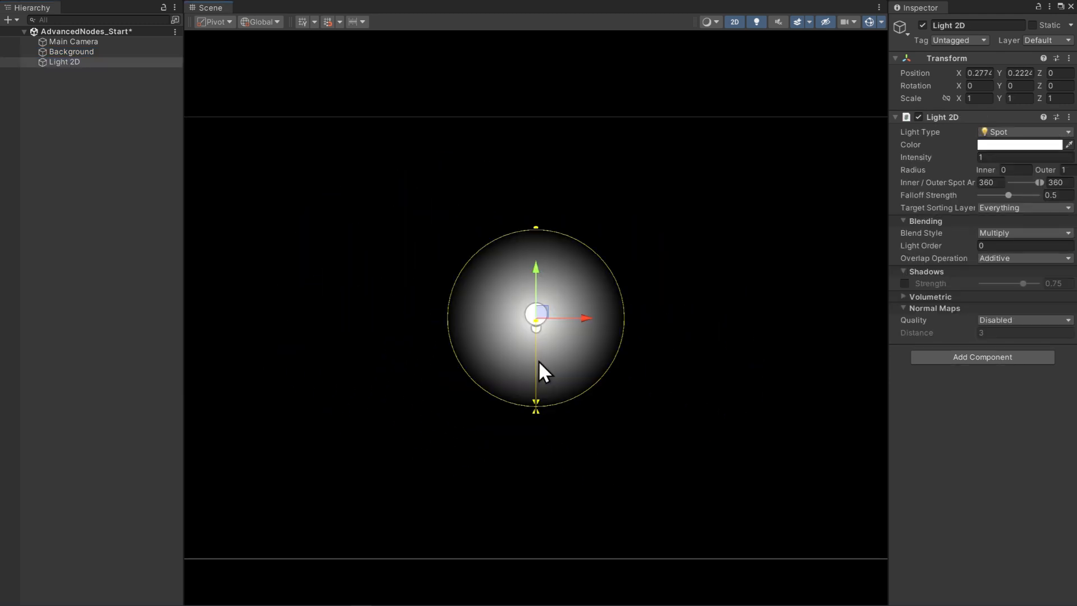
- Try out different tints on the Background sprite's color
click(132, 53)
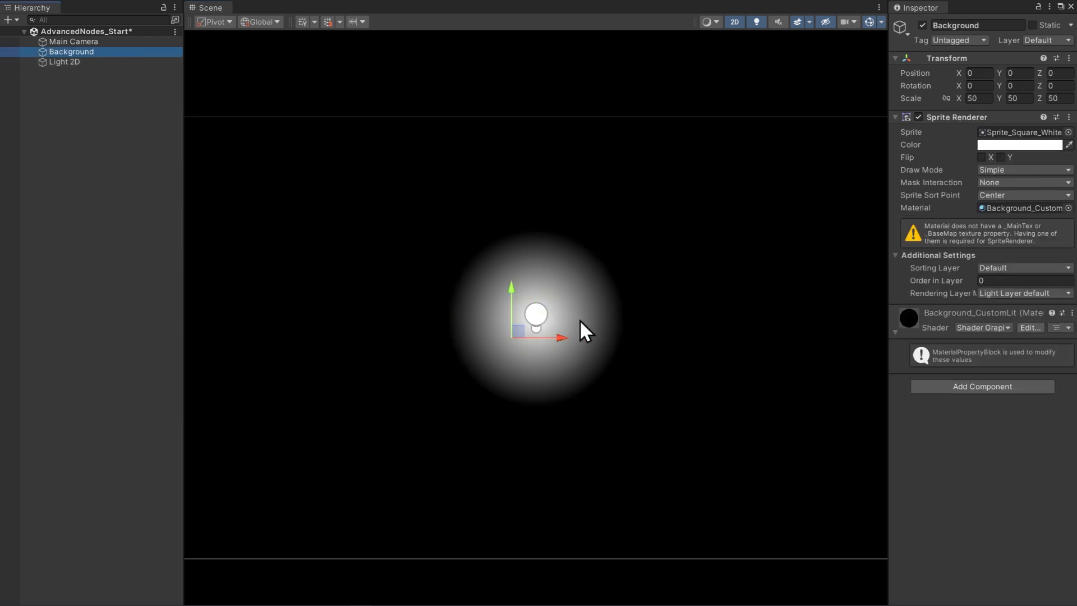
click(997, 144)
drag(990, 224, 911, 193)
click(1069, 137)
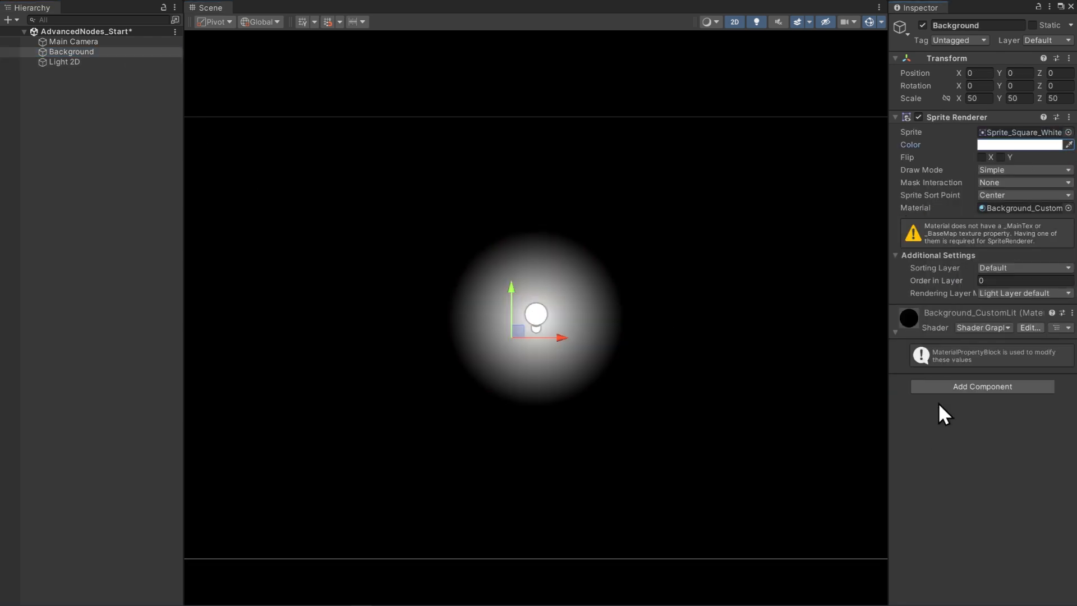
- Add a Global Light 2D to the scene and set its intensity to 0.4
right_click(80, 93)
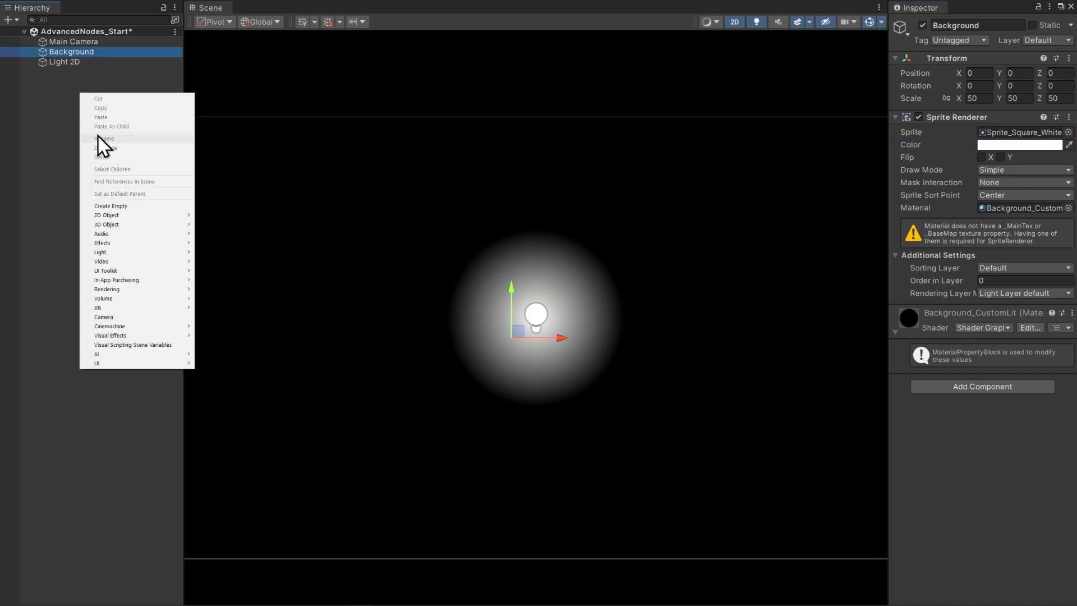
mouse_move(119, 252)
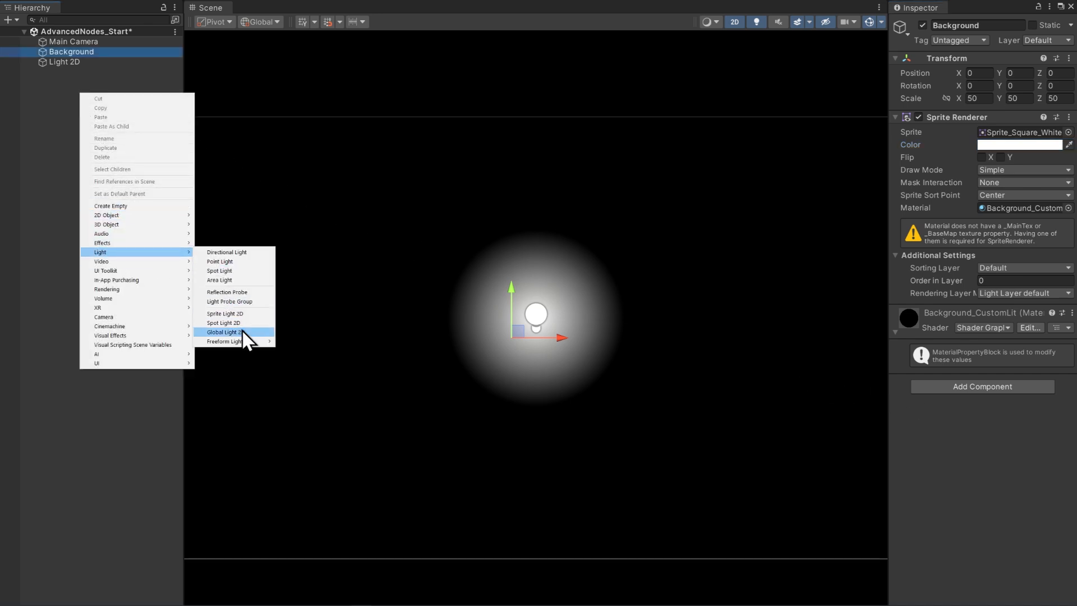
click(241, 332)
click(994, 158)
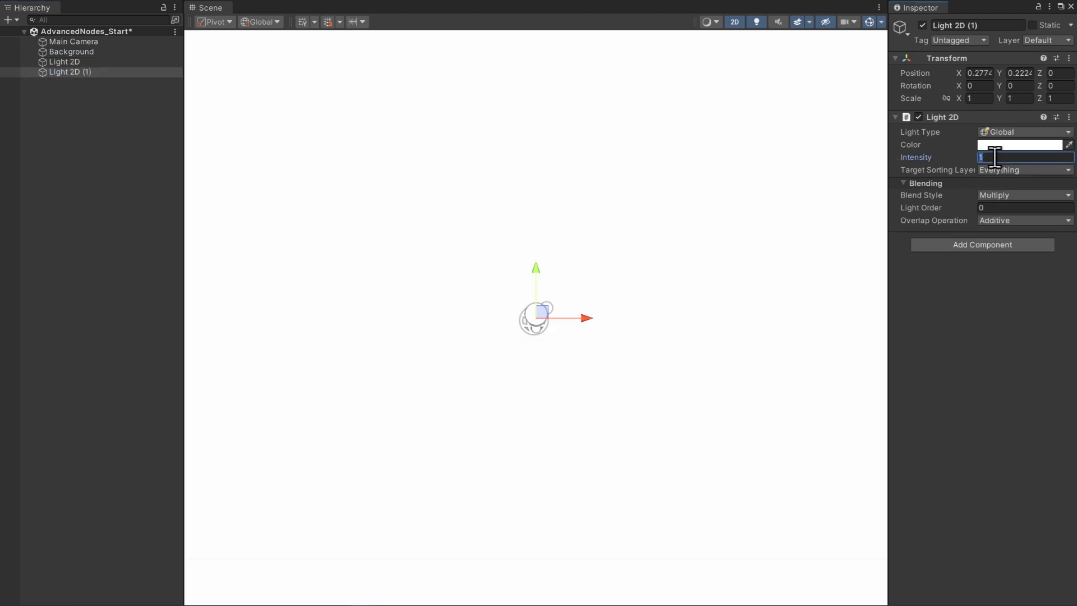
text(0.4)
key(Return)
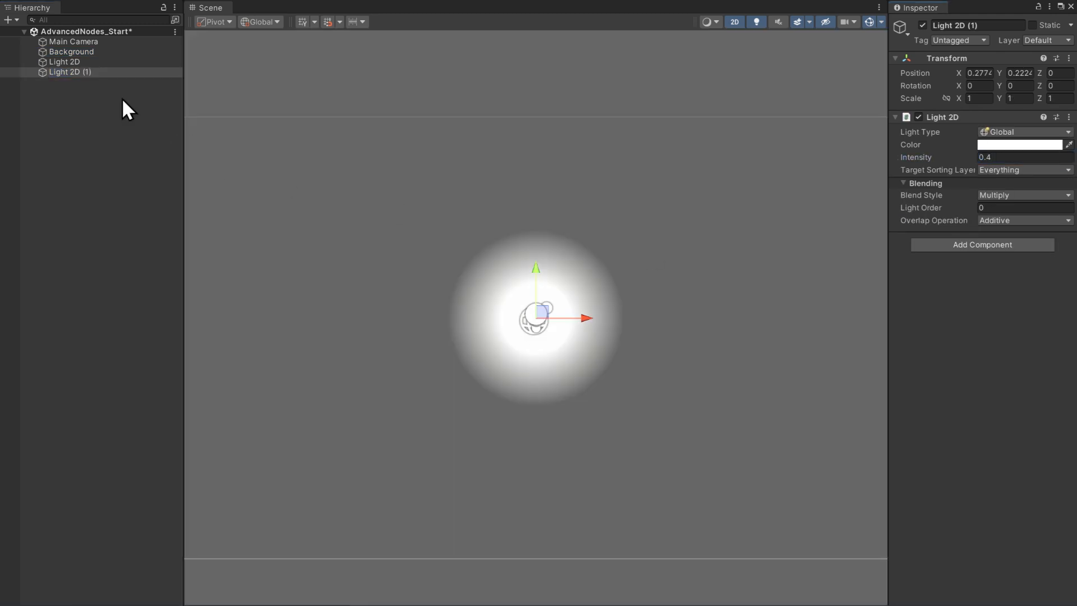
- Try a reddish tint on the Background sprite under both lights and return its color to near-white FBFBFB
click(97, 52)
click(1020, 145)
click(988, 227)
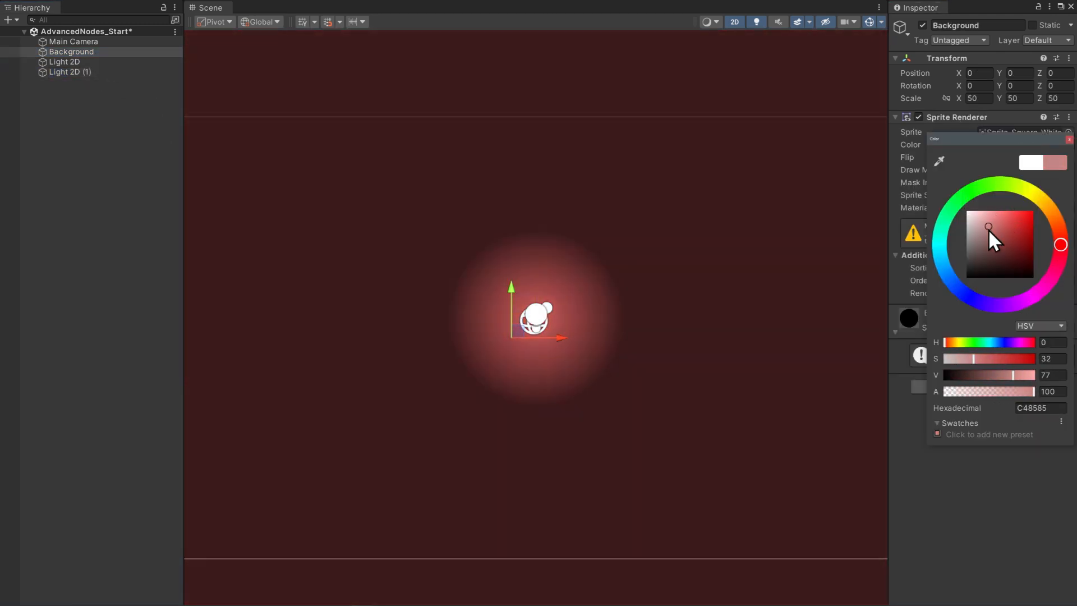
mouse_move(988, 230)
mouse_down()
mouse_move(1014, 207)
mouse_move(958, 222)
mouse_move(950, 213)
mouse_up()
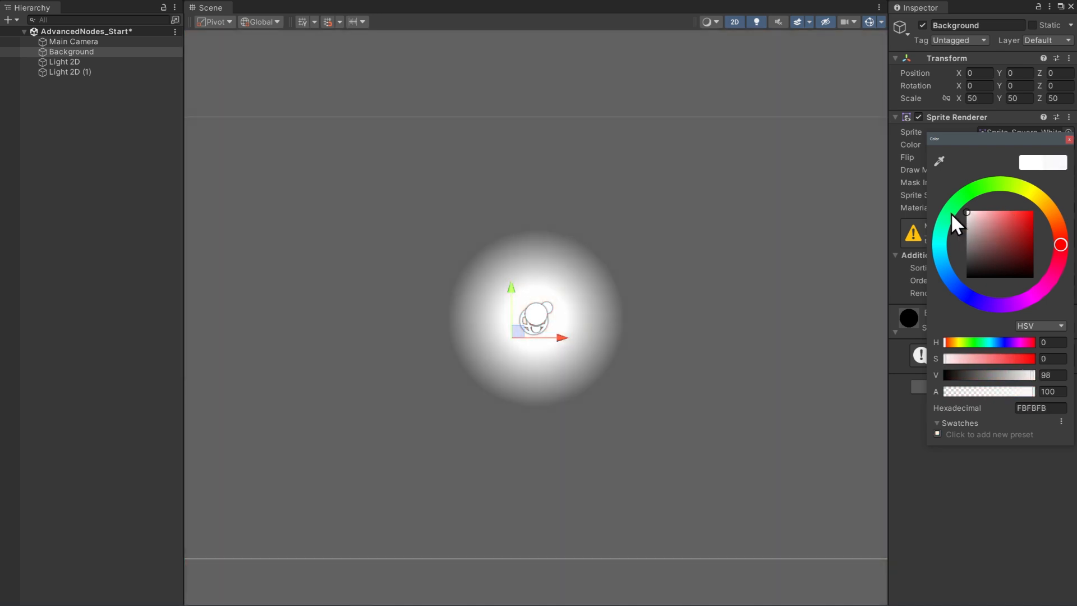
click(1069, 139)
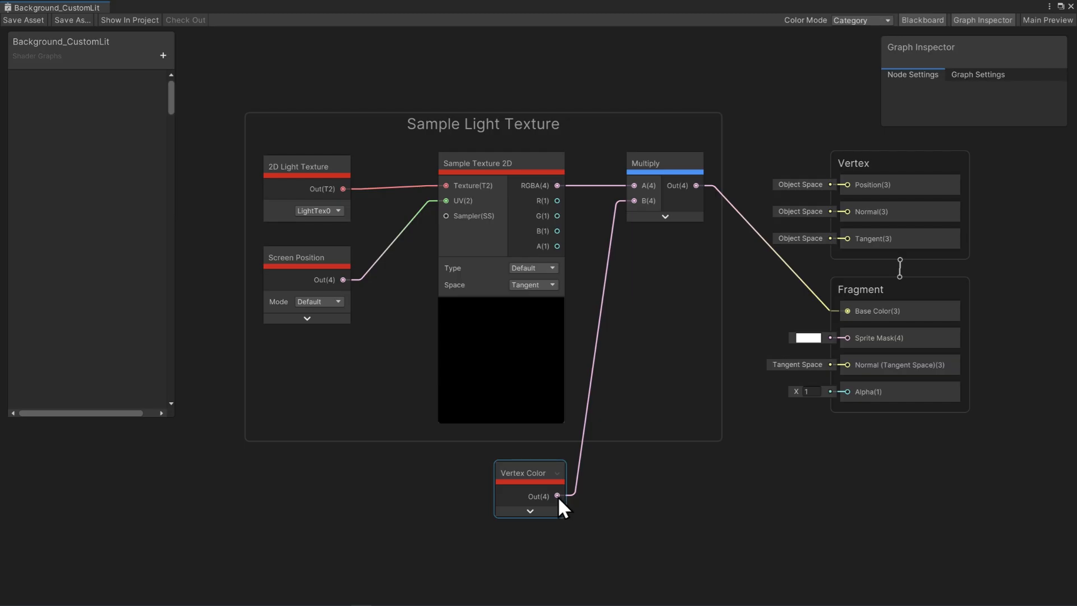
- Connect the Vertex Color output directly to Base Color and set the graph's material to Sprite Lit
drag(557, 496, 844, 312)
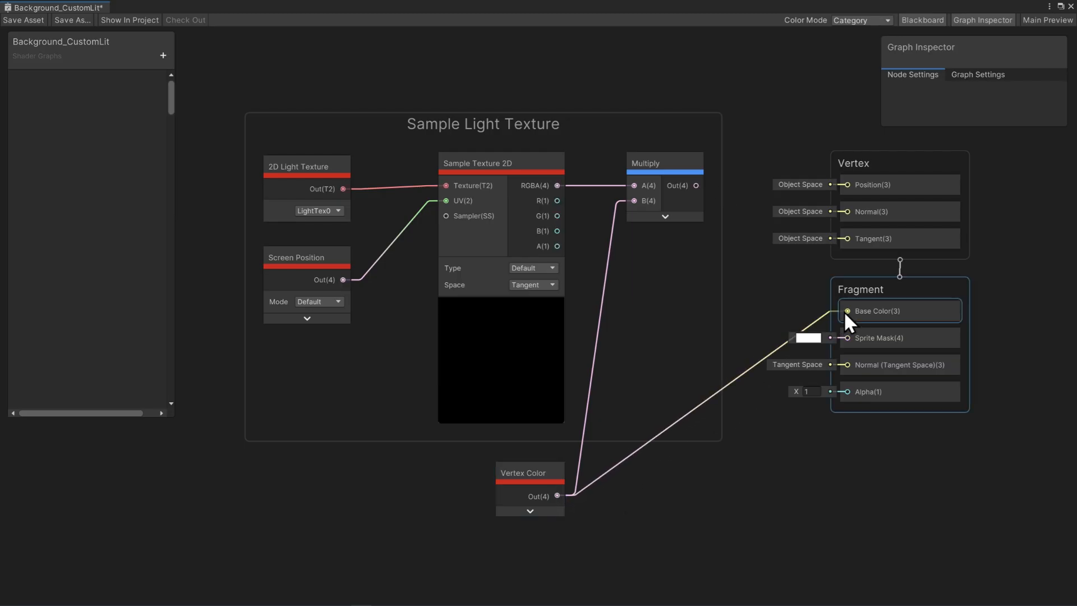
click(979, 76)
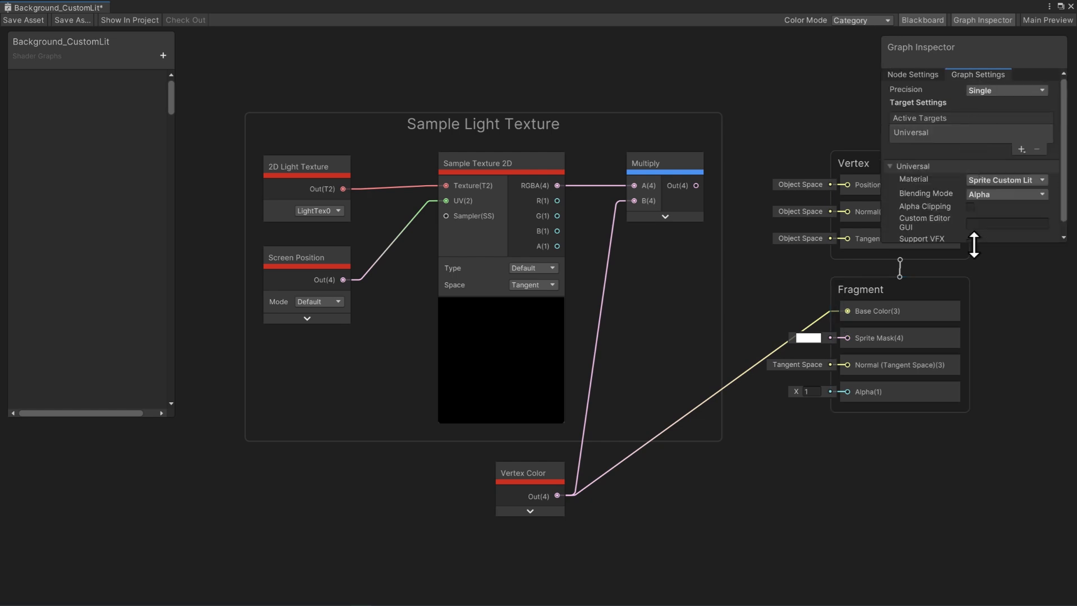
click(1010, 179)
click(1007, 221)
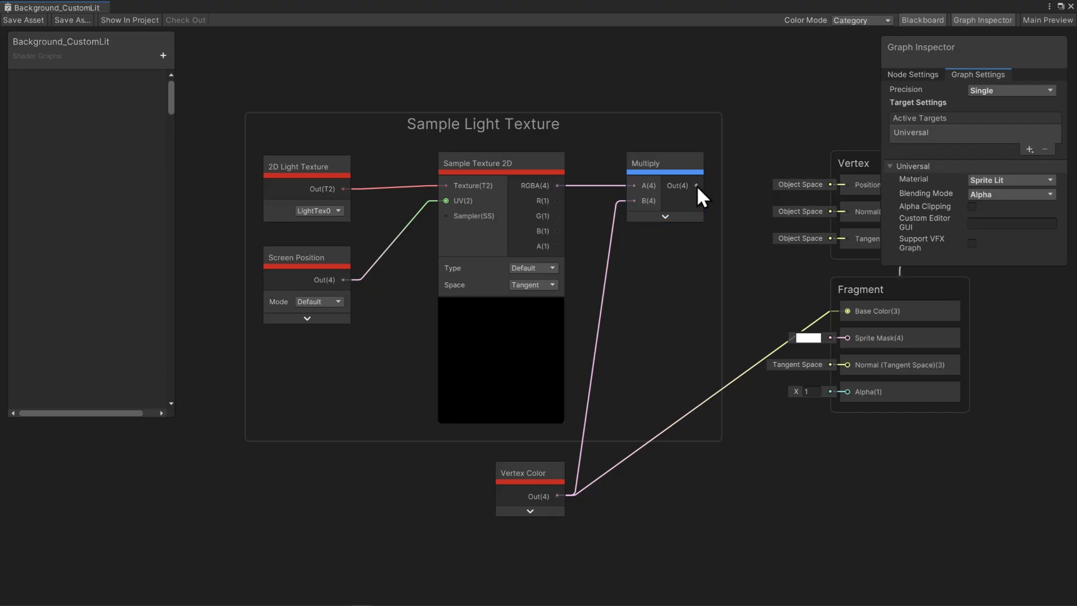
- Reconnect the Multiply output to Base Color and set the graph's material back to Sprite Custom Lit
drag(697, 185, 847, 310)
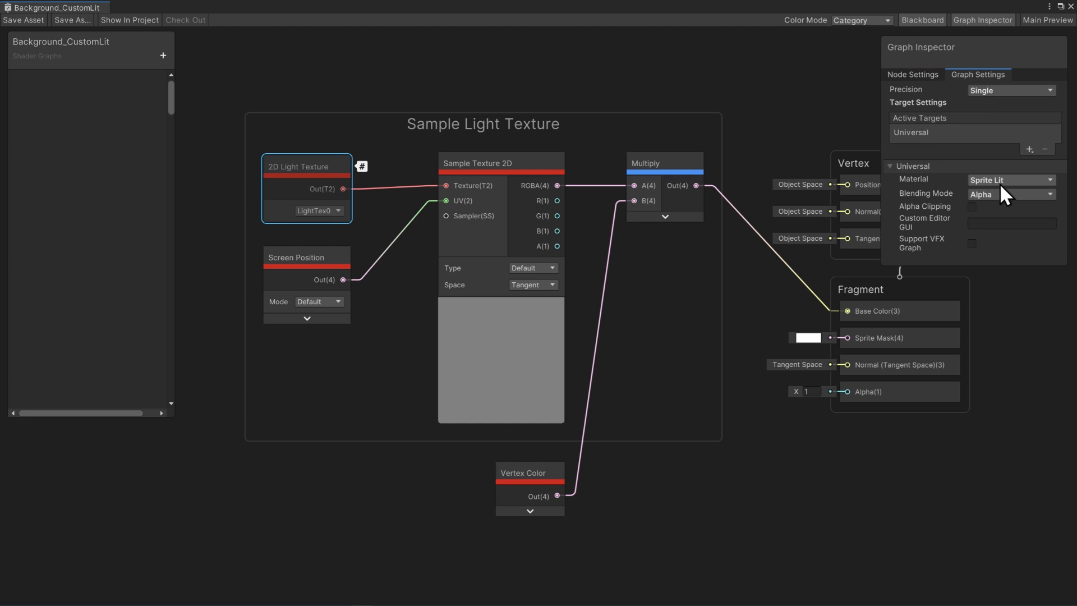
mouse_move(366, 172)
click(1002, 181)
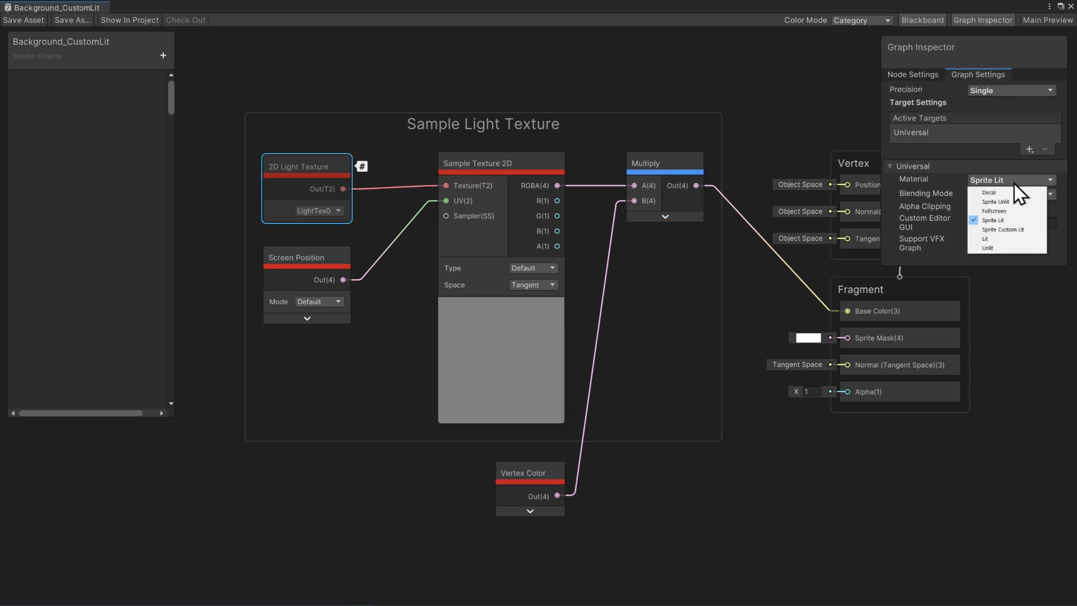
click(1014, 230)
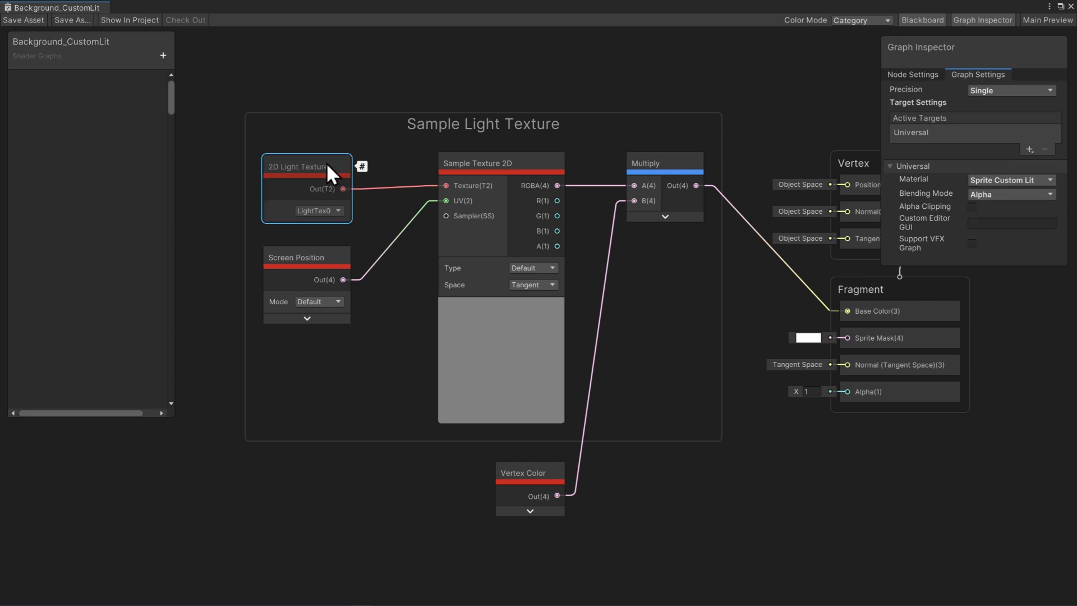
- Replace the 2D Light Texture node with a new one connected to the Texture input of Sample Texture 2D
key(Delete)
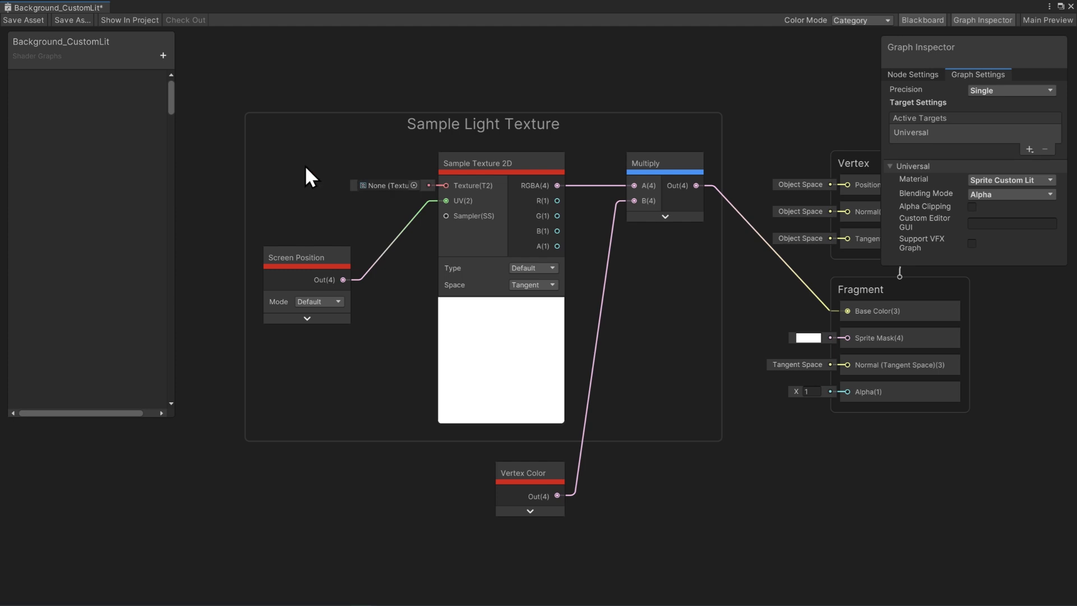
key(space)
text(2d)
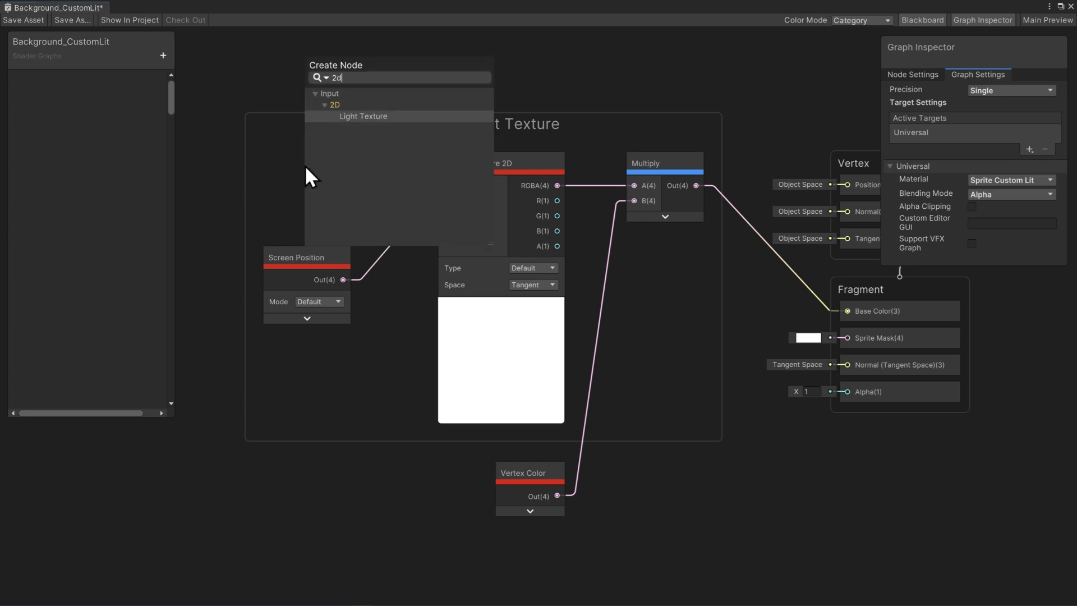
click(356, 117)
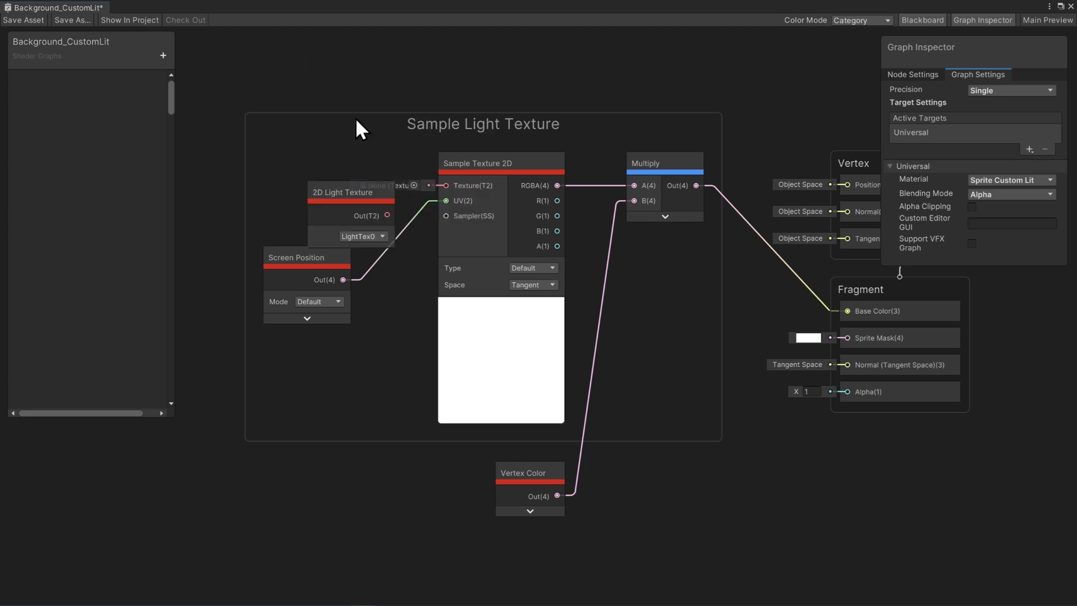
drag(335, 207, 442, 187)
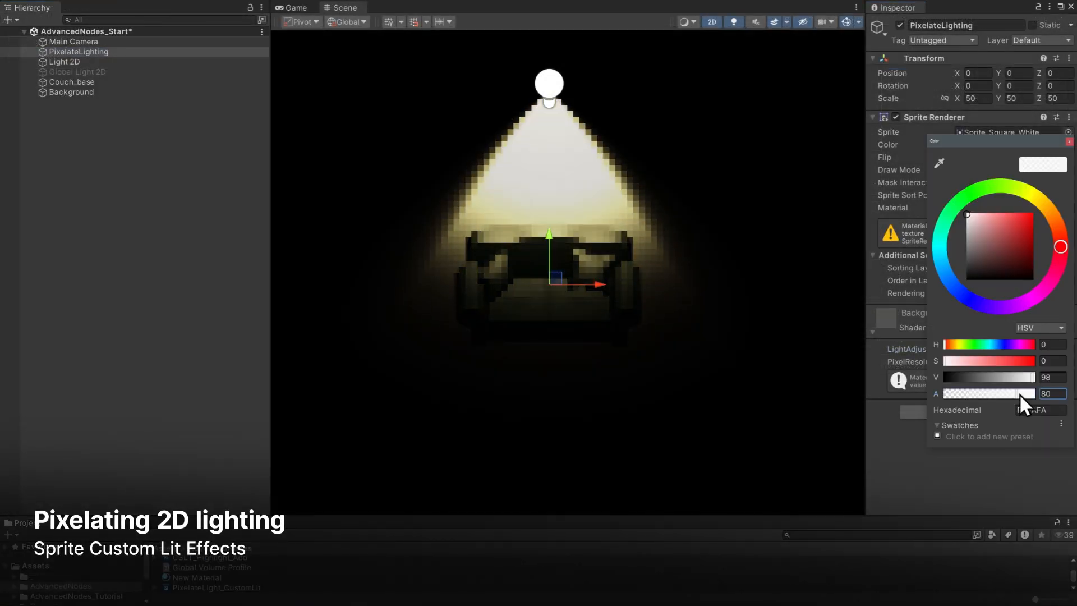
- Make the color of the PixelateLighting sprite fully opaque
drag(1019, 394, 1035, 393)
click(1068, 141)
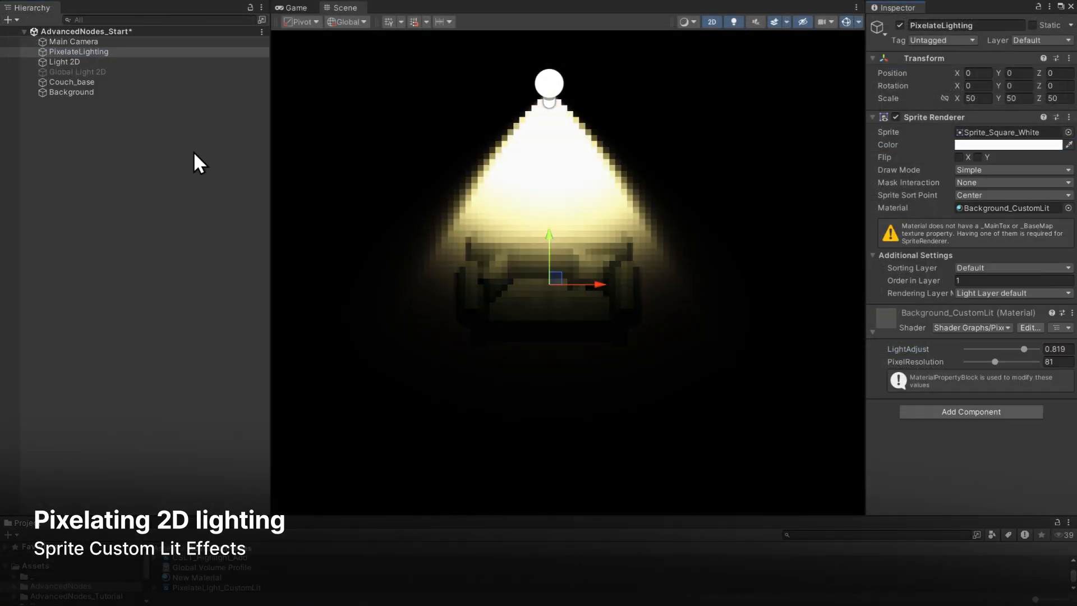
click(135, 83)
click(132, 95)
- Set the PixelateLighting material's LightAdjust to 0.801 and PixelResolution to 88, and fine-tune the Light 2D's values
click(134, 52)
drag(1027, 349, 997, 408)
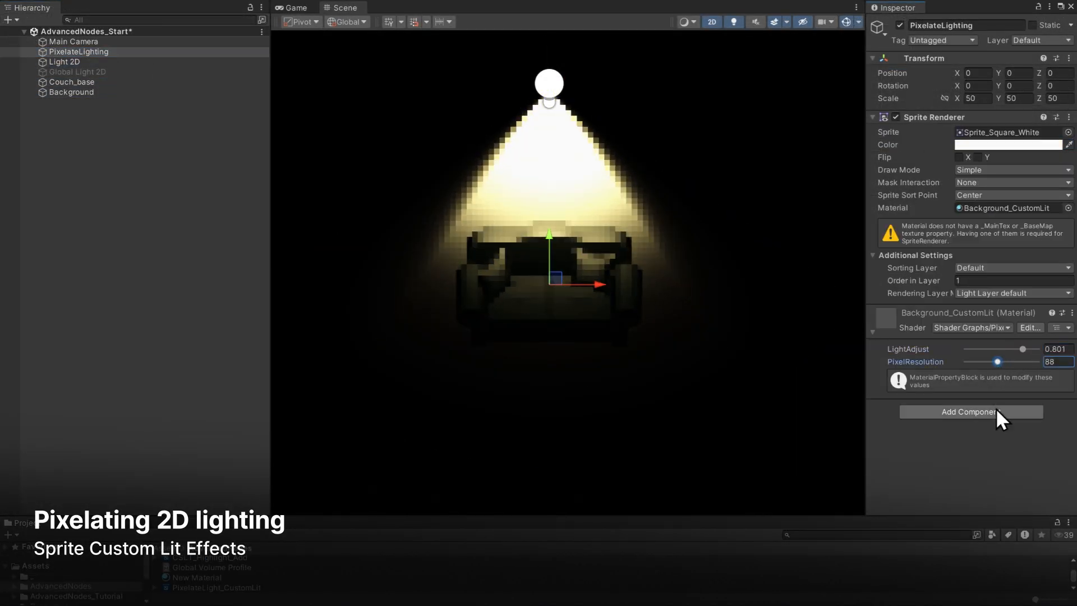
click(156, 63)
drag(937, 160, 930, 161)
drag(925, 333, 929, 333)
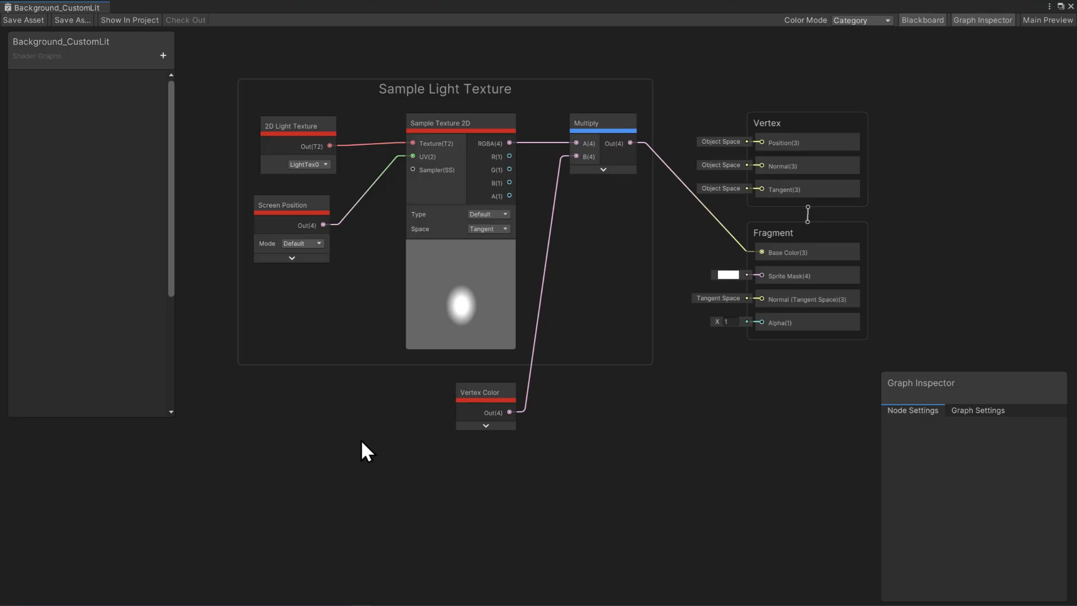
- Save a copy of the Background_CustomLit shader graph as Base_CustomLit in the CustomLit_Backgrounds folder
click(80, 25)
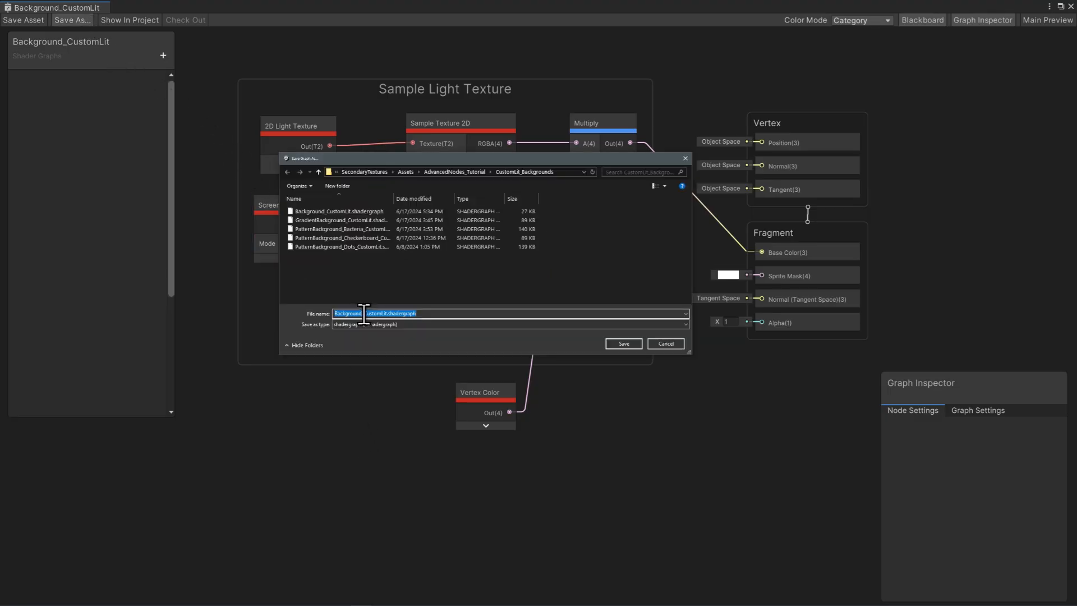
drag(364, 314, 300, 314)
key(Right)
key(BackSpace)
key(BackSpace)
key(BackSpace)
key(BackSpace)
key(BackSpace)
key(BackSpace)
key(BackSpace)
text(e)
click(615, 343)
- Save a copy of the Base_CustomLit shader graph as PixelateLighting_CustomLit
click(72, 21)
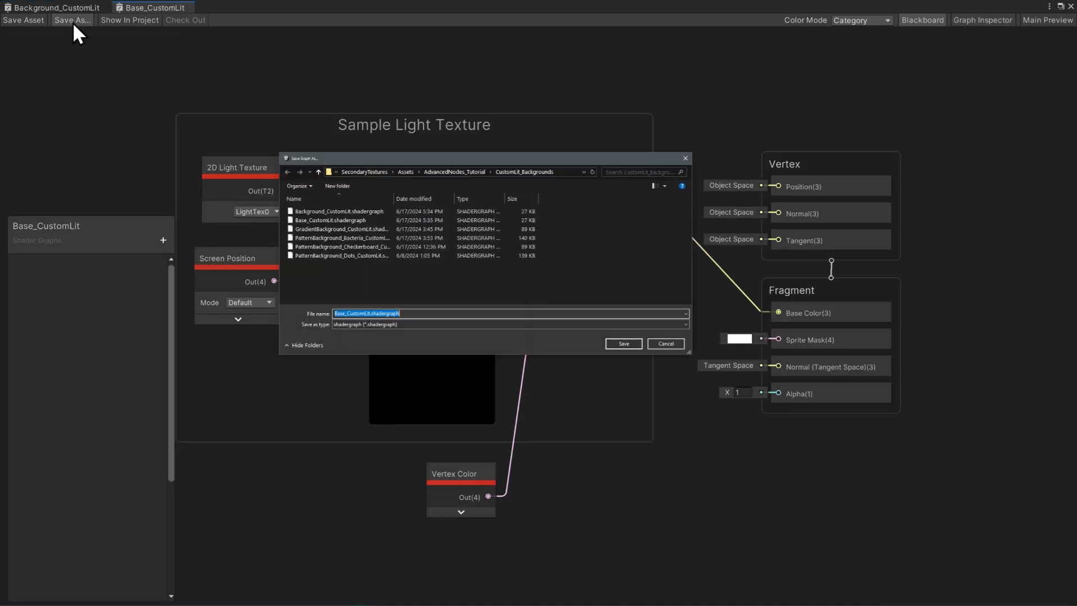
drag(346, 313, 321, 311)
text(PixelateLighting)
click(624, 343)
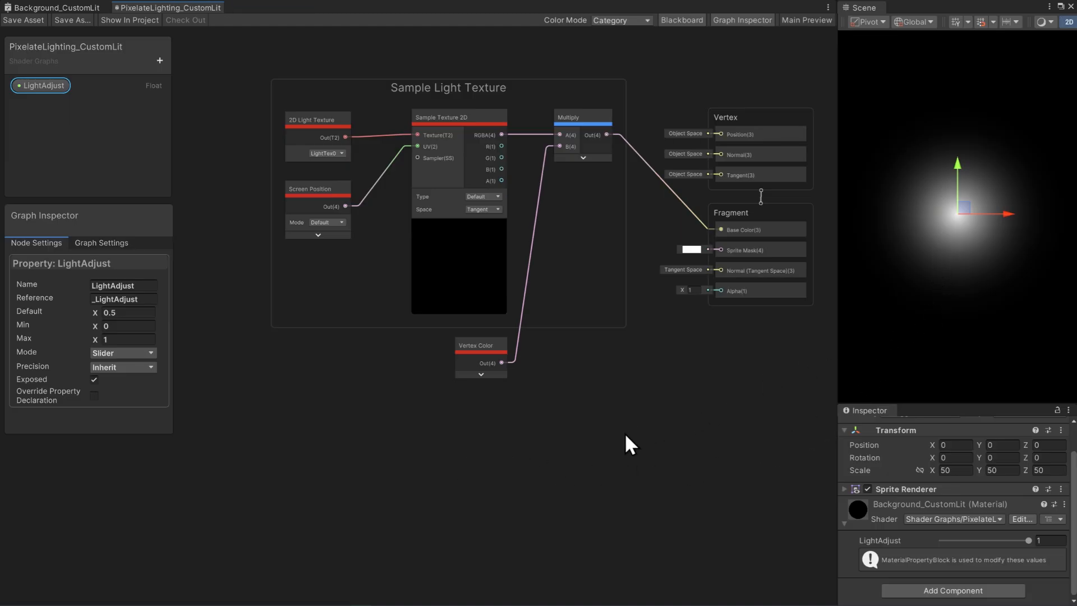
- Delete the Multiply and Vertex Color nodes from the PixelateLighting_CustomLit graph
click(587, 117)
key(Delete)
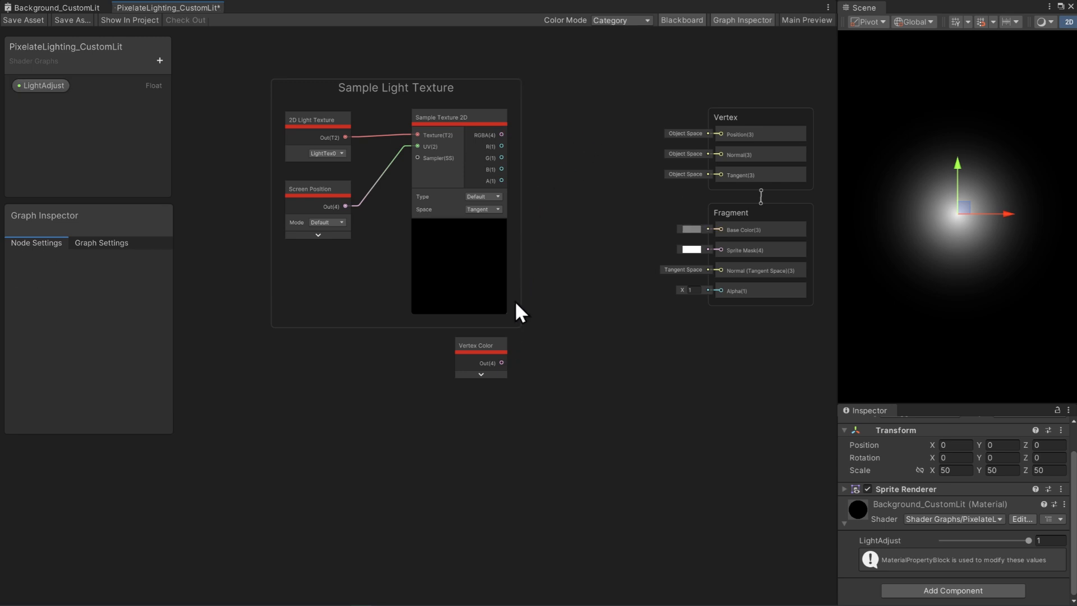
click(491, 346)
key(Delete)
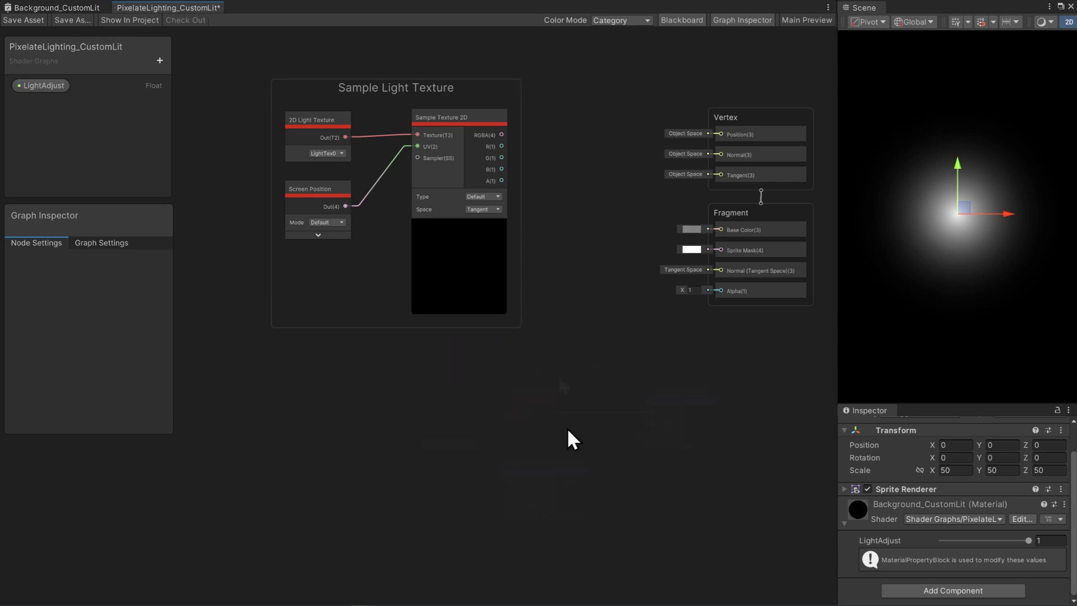
- Paste the Light Adjustment group, wire Sample Texture 2D's RGBA through Smoothstep's In to Base Color, and test LightAdjust at 0.976
key(ctrl+v)
drag(501, 135, 652, 436)
drag(713, 413, 714, 226)
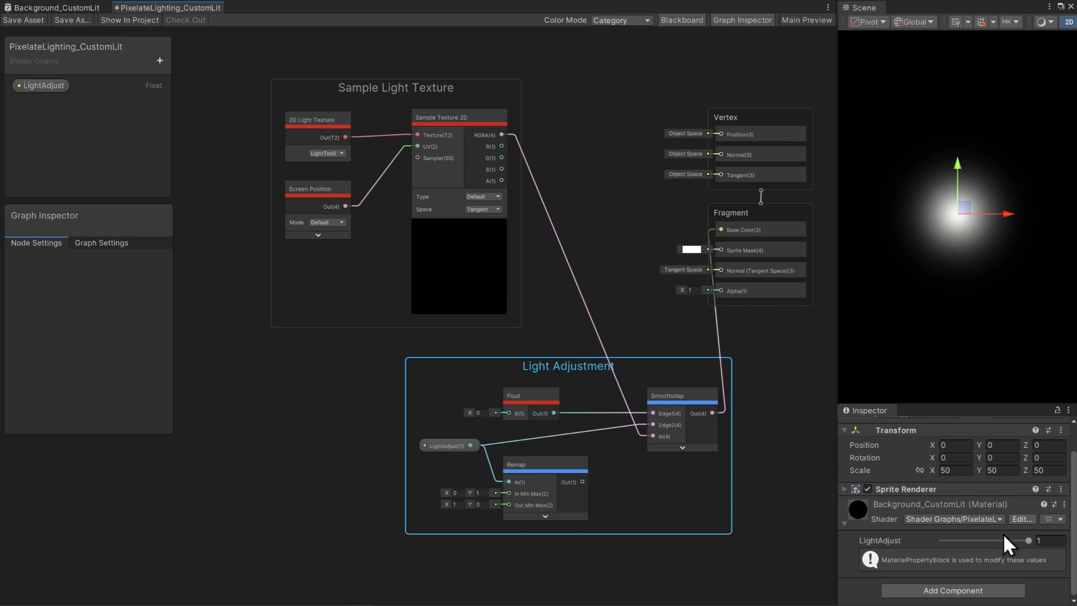
mouse_move(1025, 542)
mouse_down()
mouse_move(934, 541)
mouse_move(1024, 536)
mouse_up()
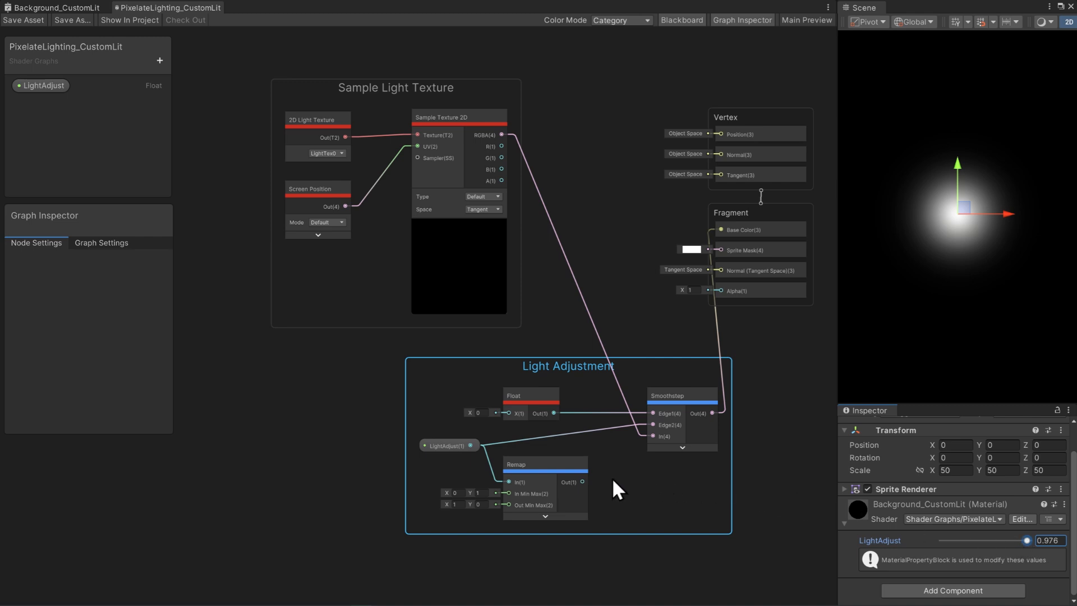
- Connect the Remap output to Smoothstep's Edge2 input and save the shader graph
drag(583, 480, 654, 424)
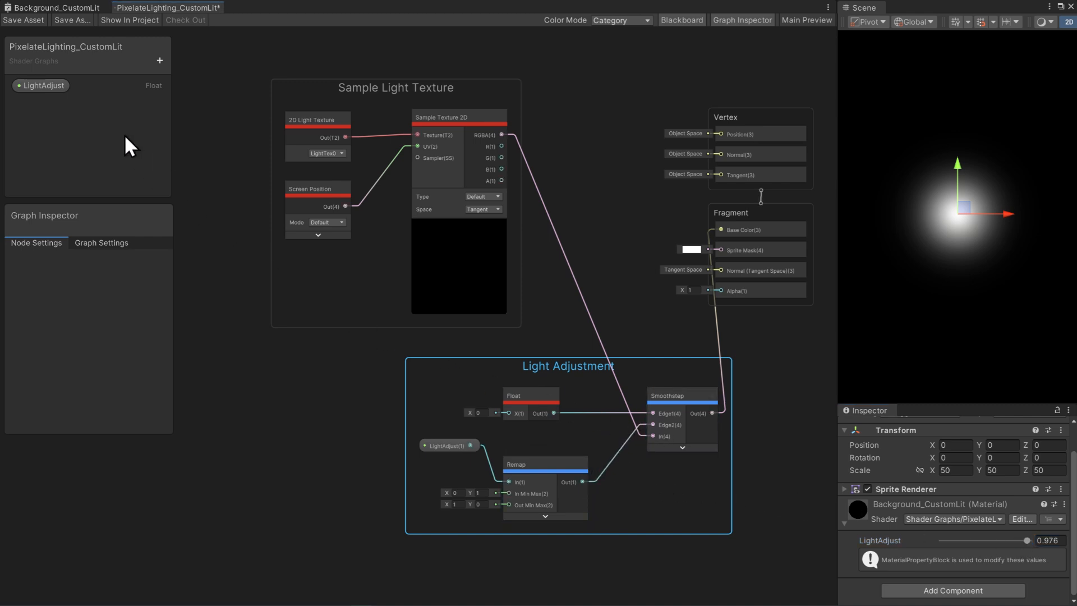
click(51, 84)
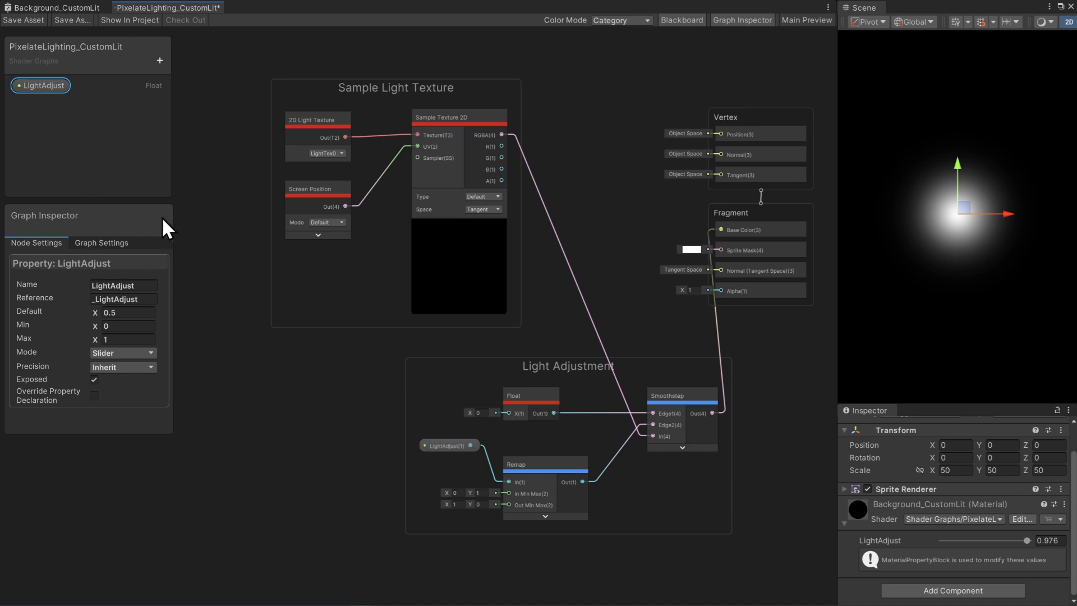
click(33, 21)
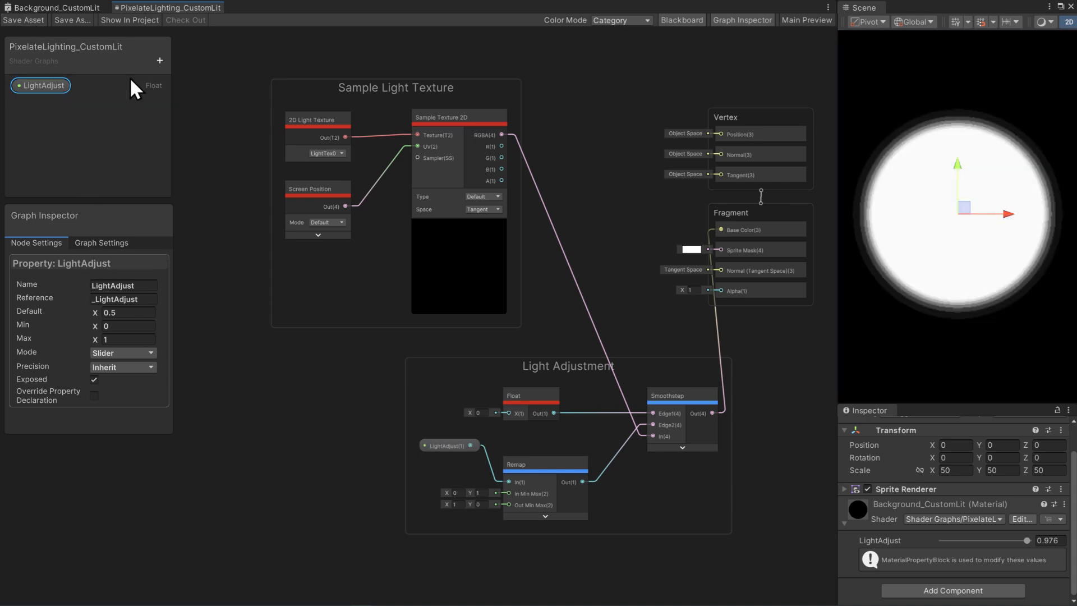
- Set the Background material's LightAdjust to 0 and try a lower PixelResolution value
drag(1023, 539, 929, 540)
click(683, 507)
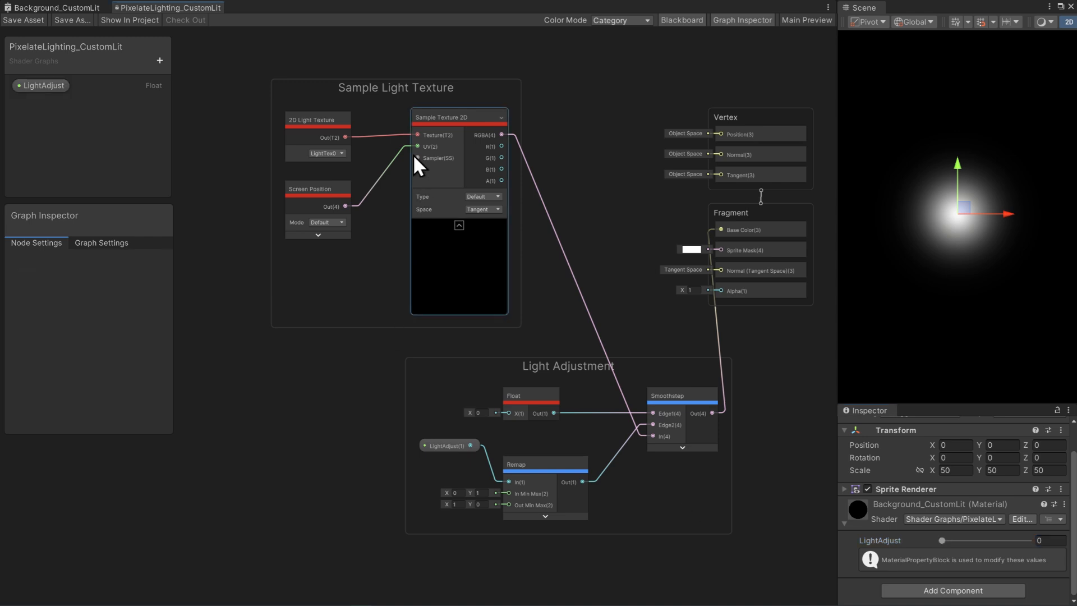
middle_drag(303, 437, 569, 430)
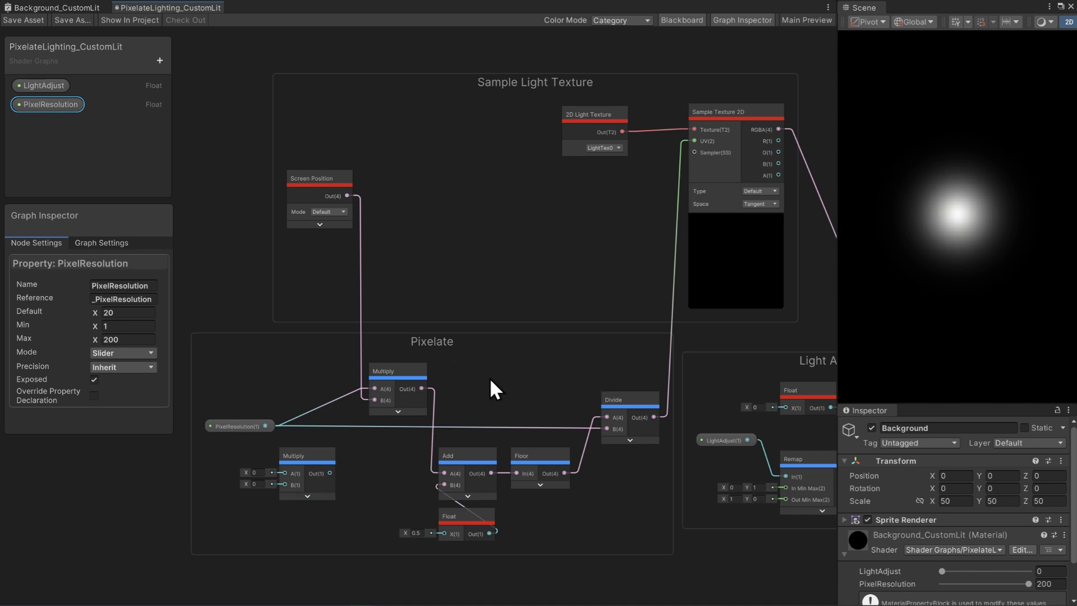
drag(1028, 584, 958, 587)
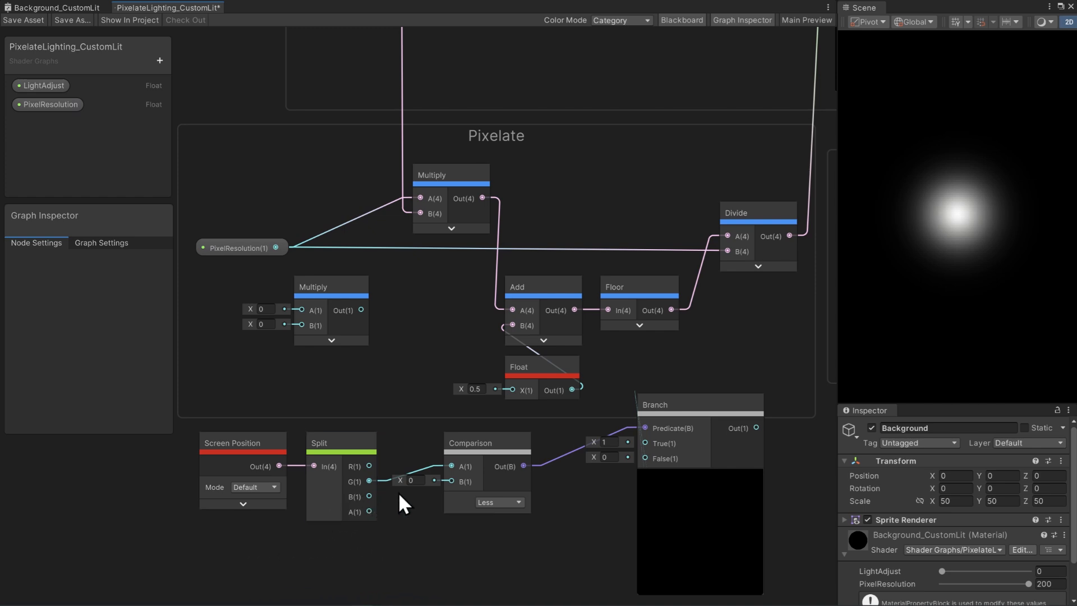
- Try out B input values on the Comparison node, ending at 0, and set the PixelResolution property's default to 10
drag(398, 480, 402, 508)
click(417, 485)
text(1)
text(0)
key(Return)
click(52, 106)
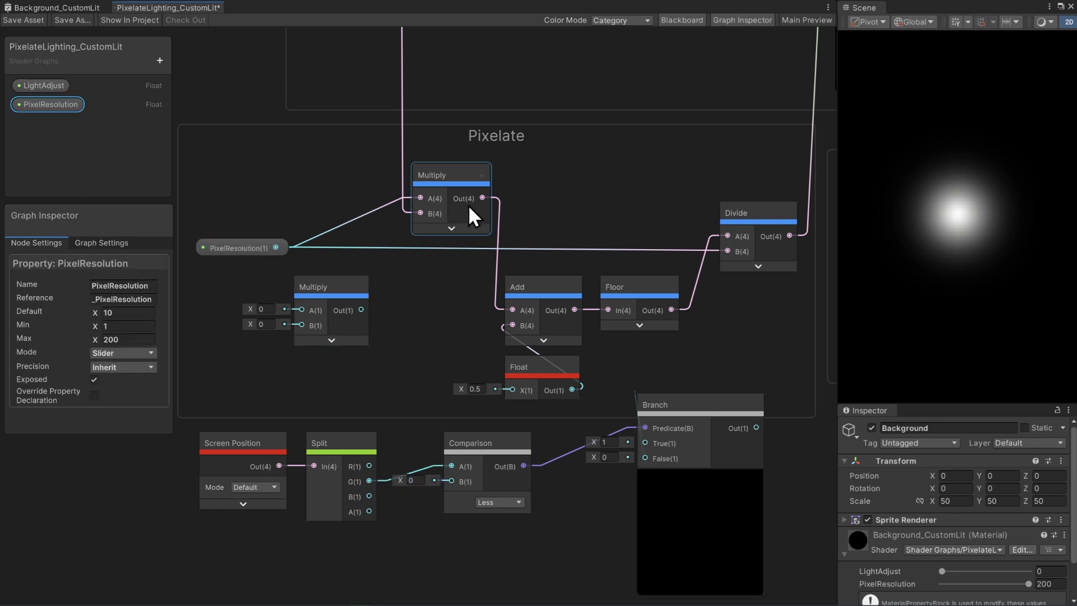
- Connect the Pixelate group's upper Multiply output to the Split node's input and raise Comparison's B value to 10.2
drag(482, 198, 314, 466)
drag(401, 482, 613, 487)
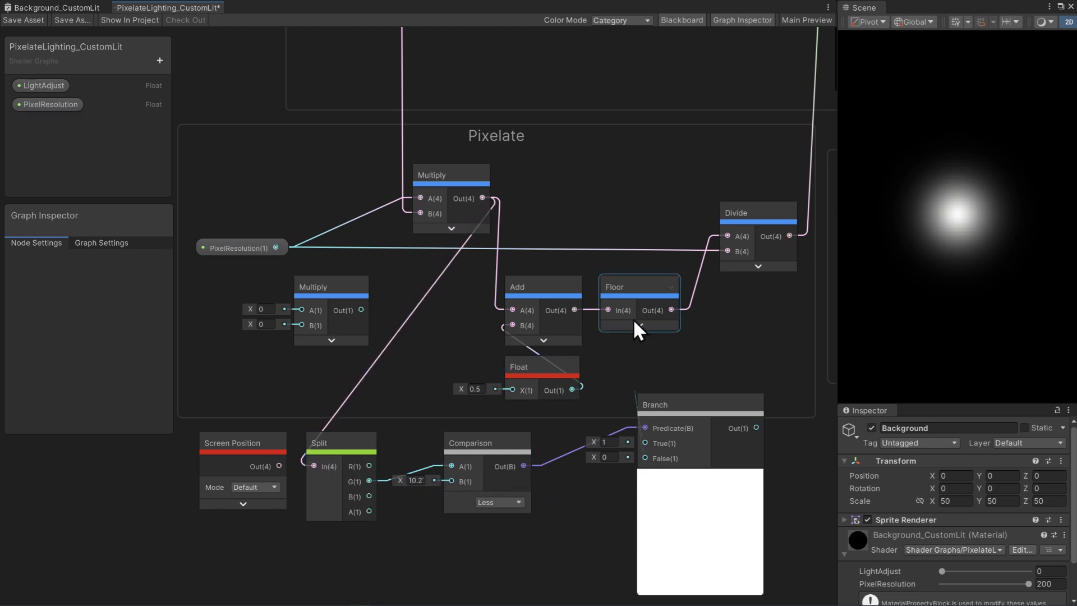
- Connect the Floor output to the Split node's input and try Comparison B values around 10, ending at 10
drag(671, 308, 314, 466)
mouse_move(400, 481)
mouse_down()
mouse_move(527, 476)
mouse_move(427, 492)
mouse_move(403, 477)
mouse_move(416, 487)
mouse_up()
click(414, 480)
text(10)
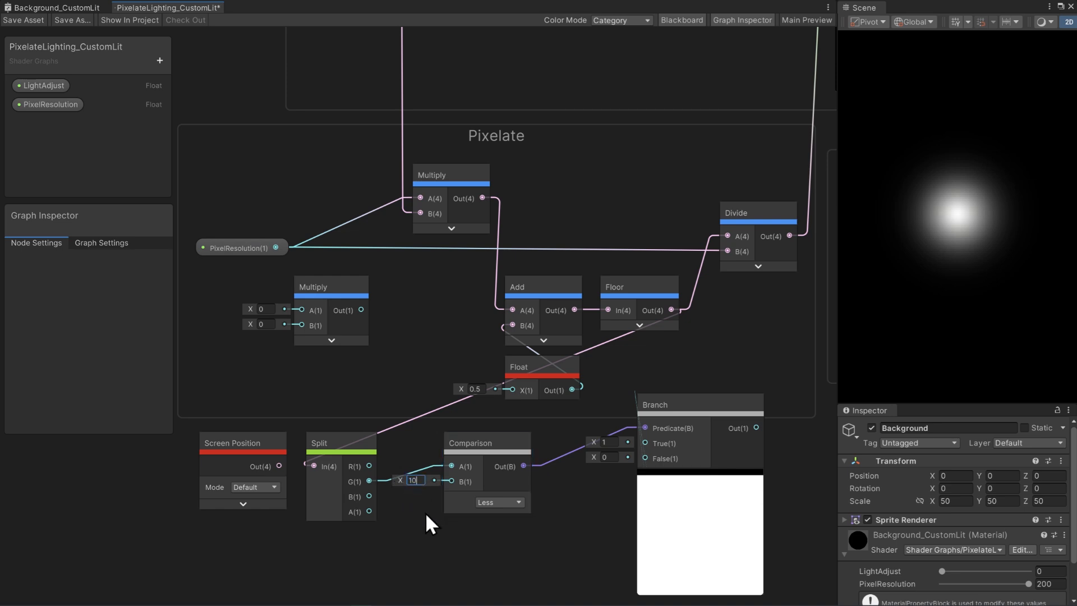
key(Return)
click(399, 479)
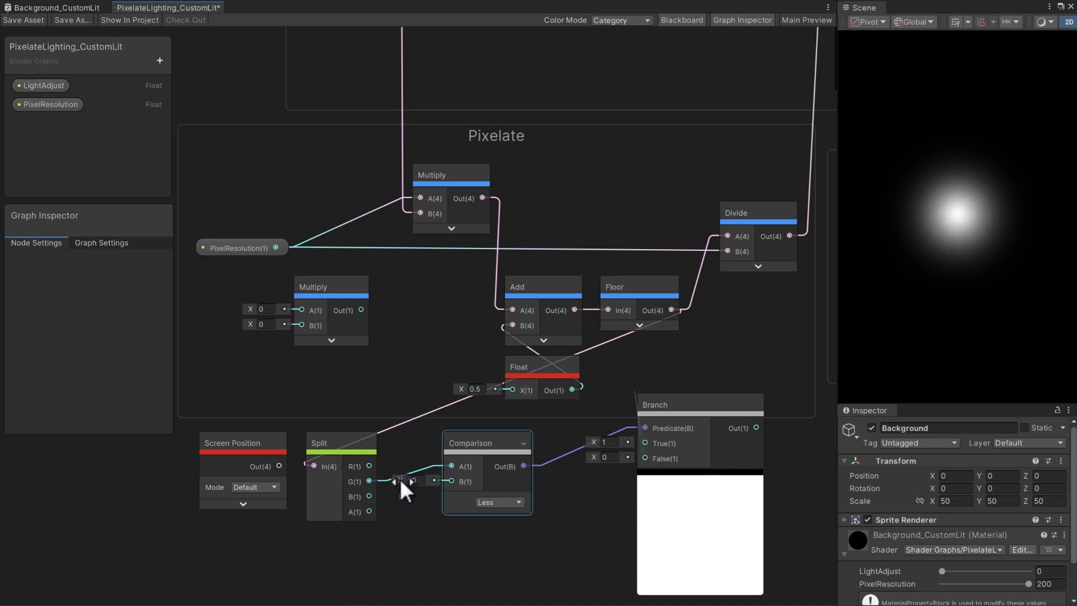
drag(401, 479, 399, 524)
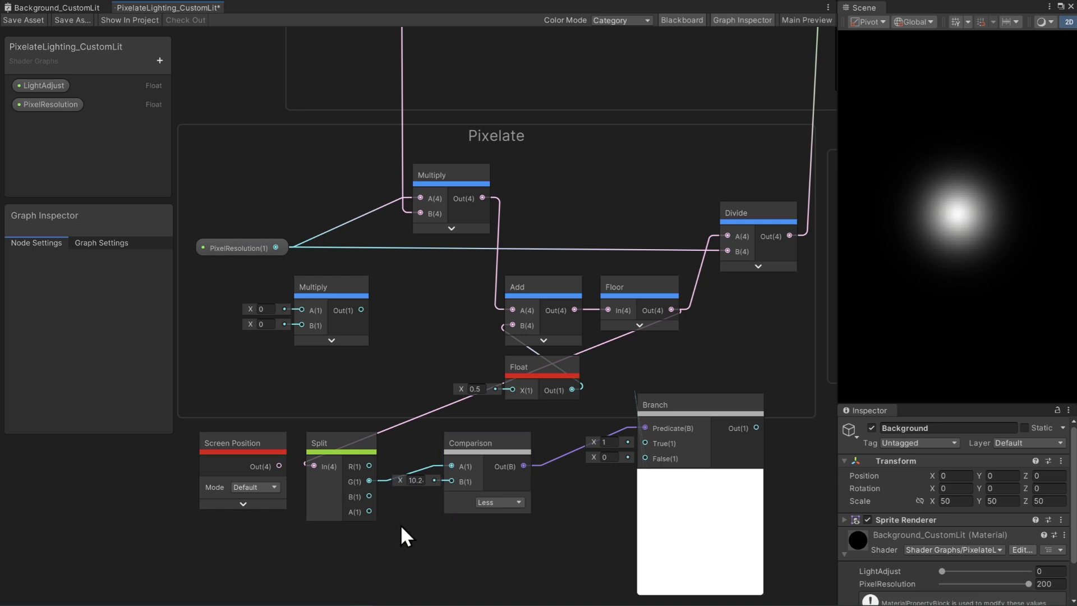
click(415, 480)
text(10)
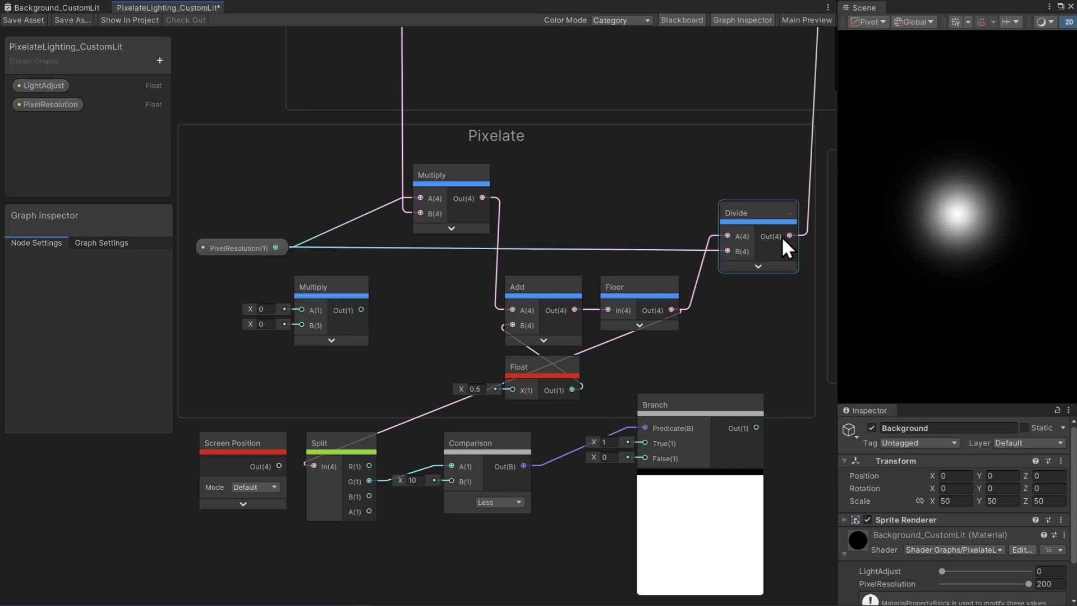
- Preview the Divide output through the Split node with Comparison's B at 0.92, trying the Float node's X at 0 and 0.5
drag(788, 236, 307, 466)
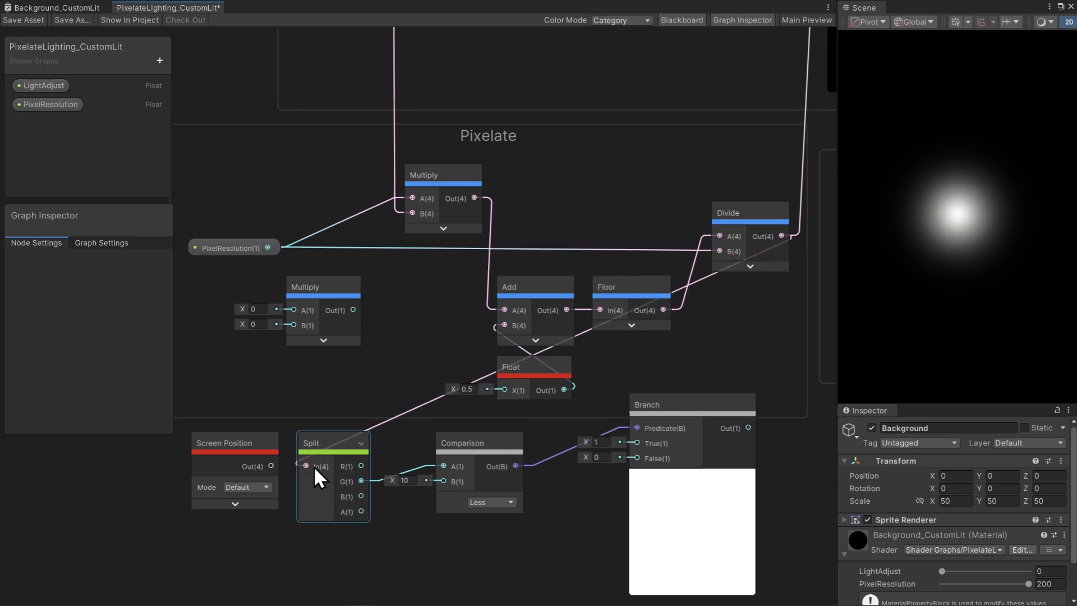
drag(402, 480, 433, 495)
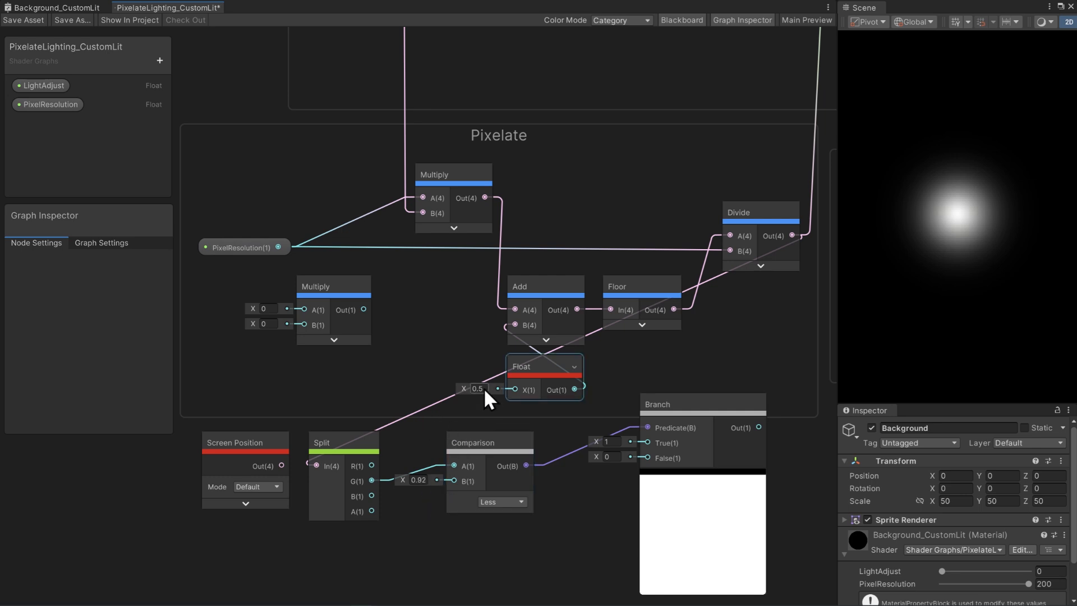
text(0)
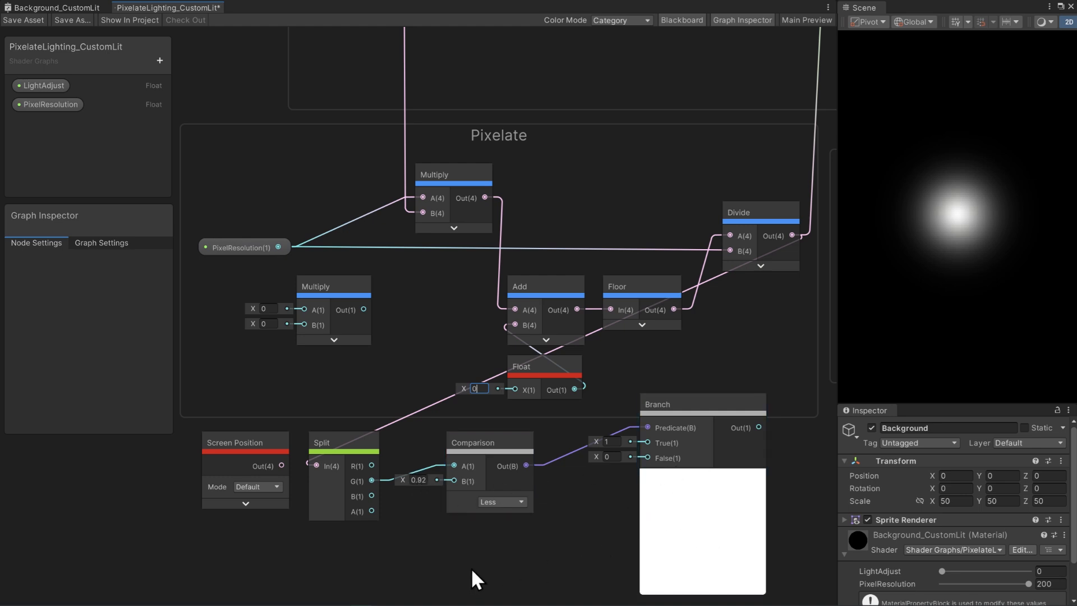
click(457, 387)
text(.5)
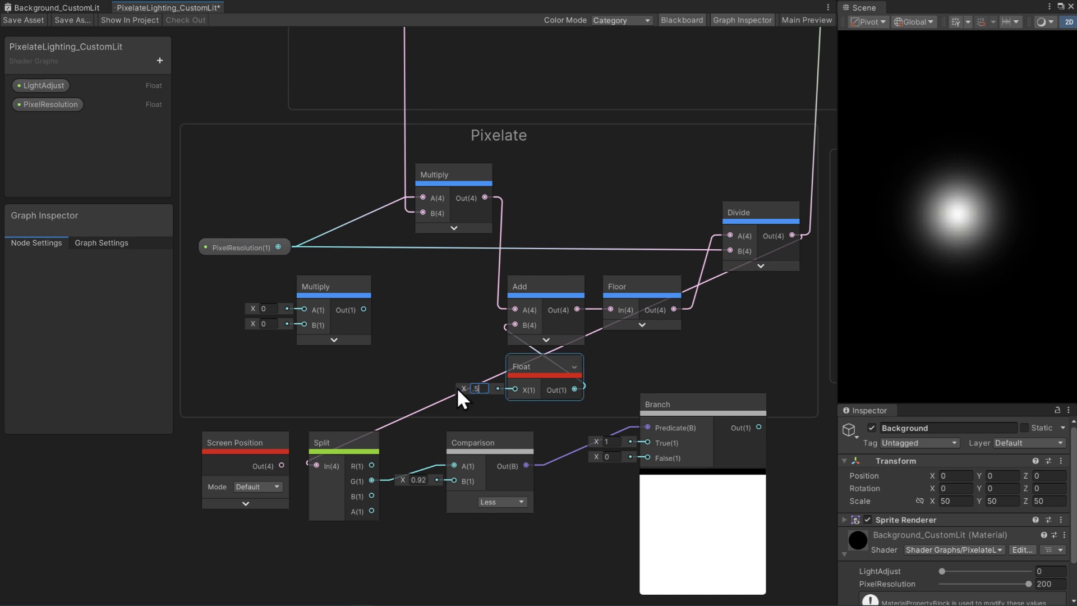
- Delete the Branch, Comparison, Split and Screen Position preview nodes below the Pixelate group
key(Delete)
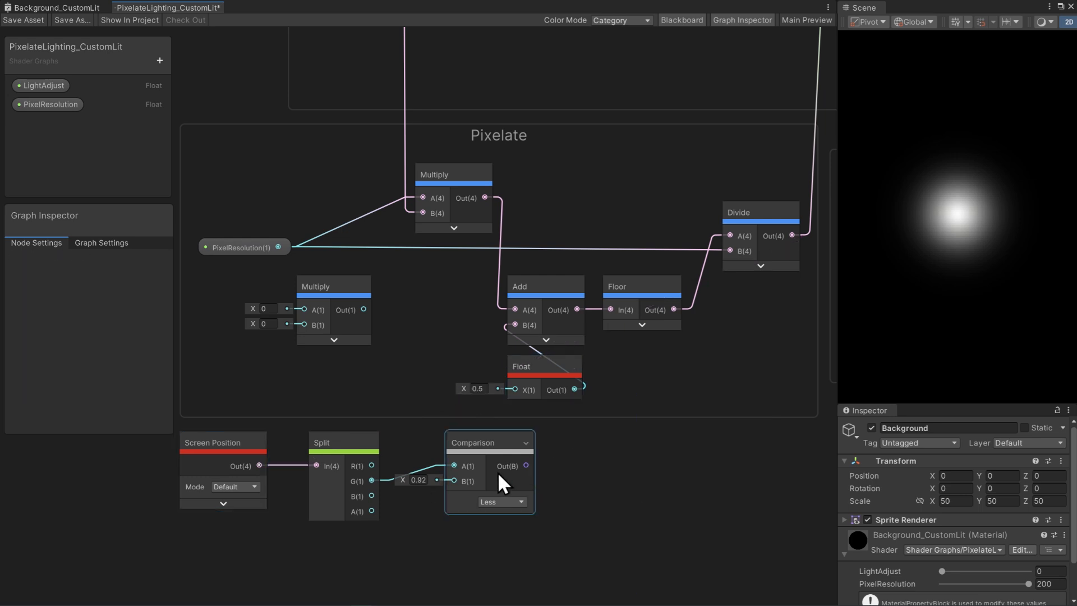
click(496, 472)
key(Delete)
click(342, 467)
key(Delete)
click(253, 447)
key(Delete)
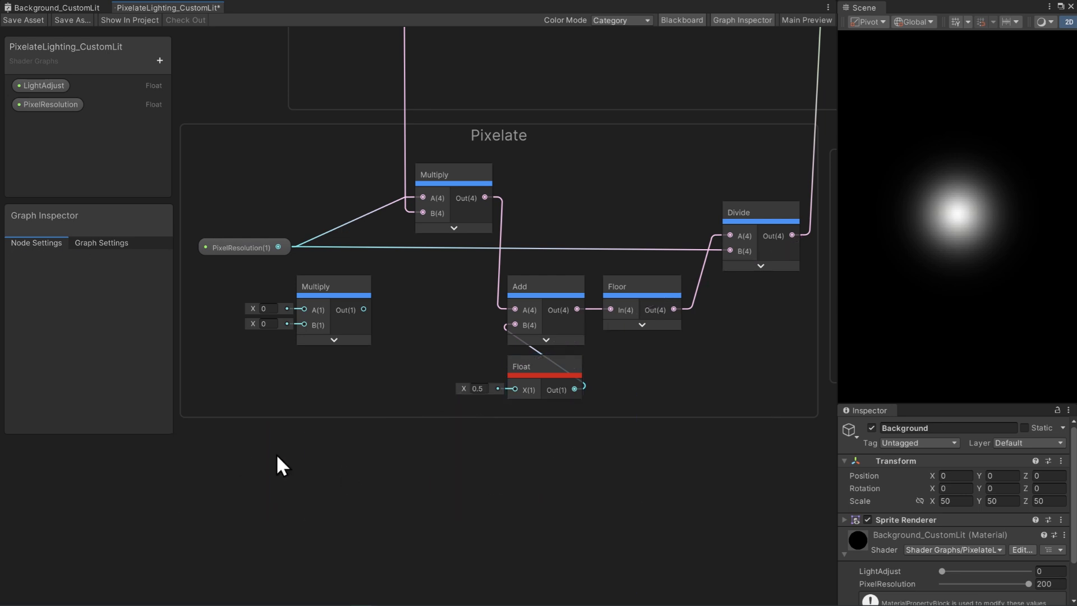
- Save the shader graph, then set the Background material's PixelResolution to 10 and show the Move gizmo
click(26, 21)
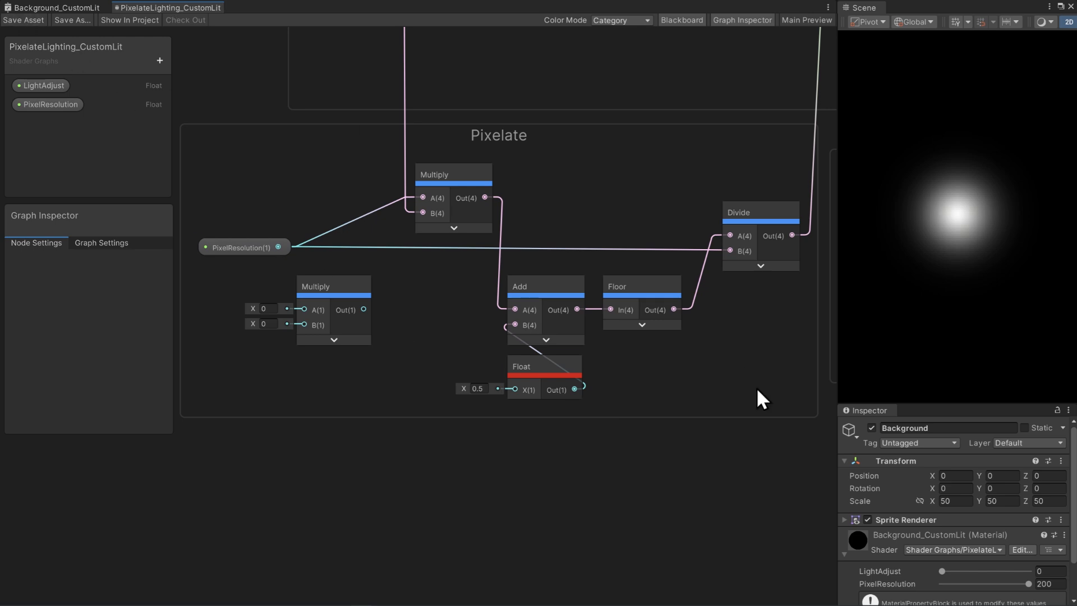
drag(1028, 583, 948, 585)
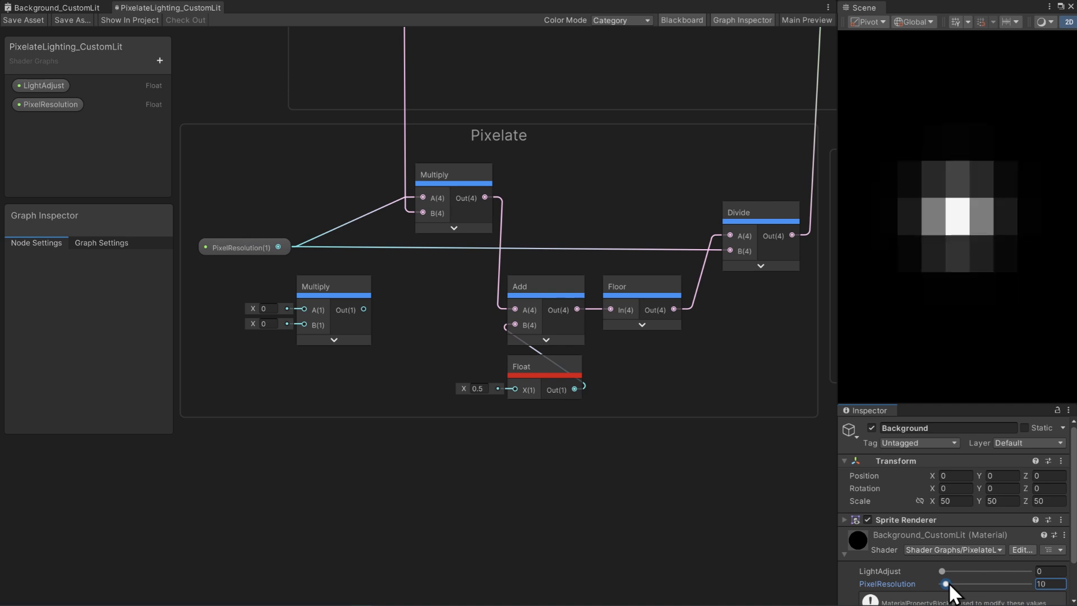
key(w)
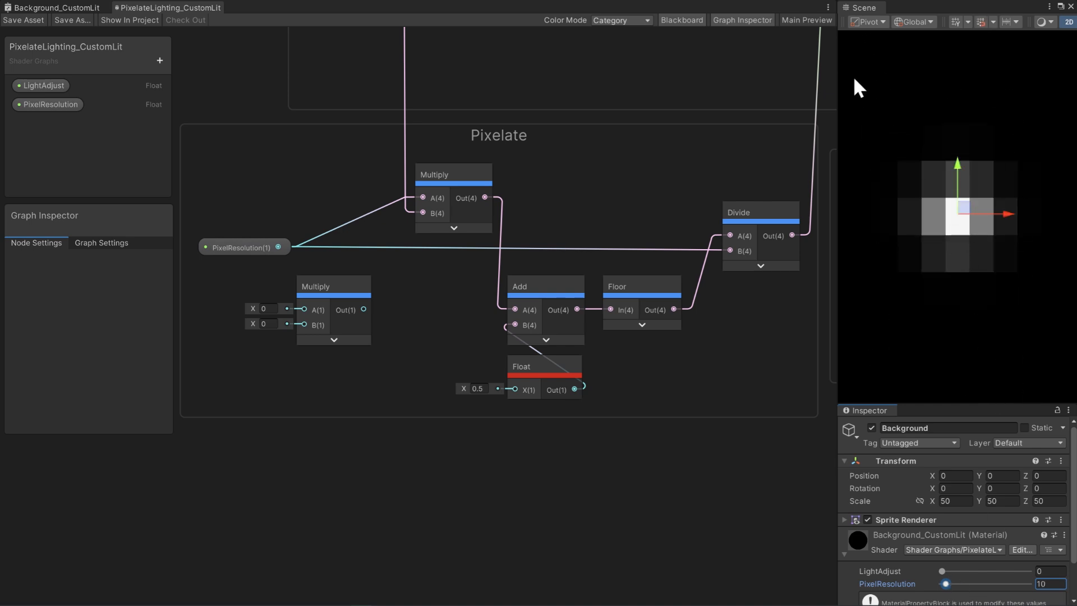
- Paste the copied Aspect Ratio Correction group and place it below and to the left of the Pixelate group
middle_drag(369, 434, 632, 503)
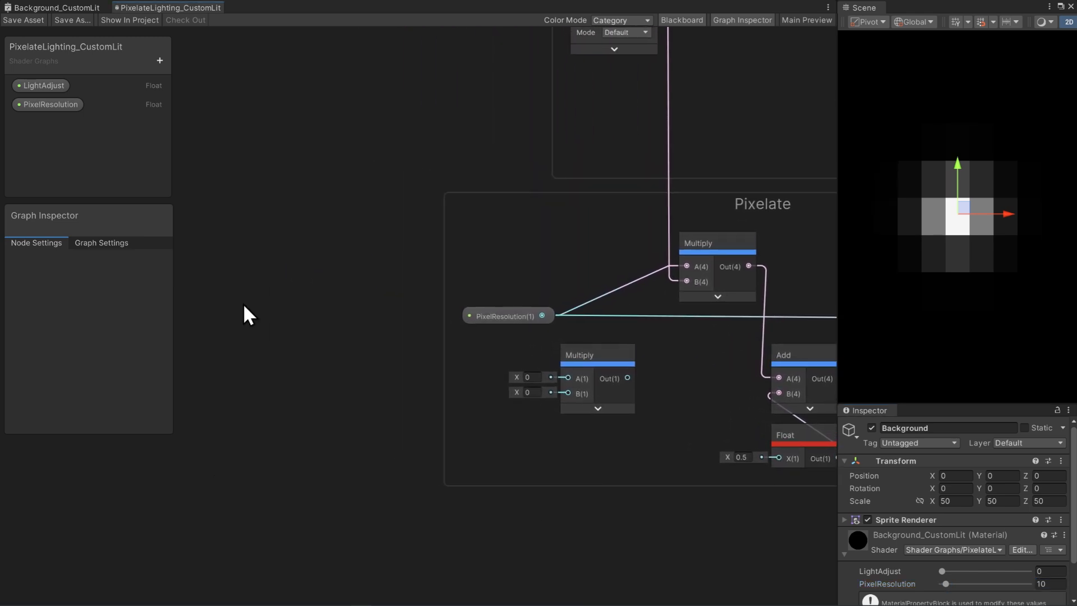
key(ctrl+v)
drag(277, 273, 320, 448)
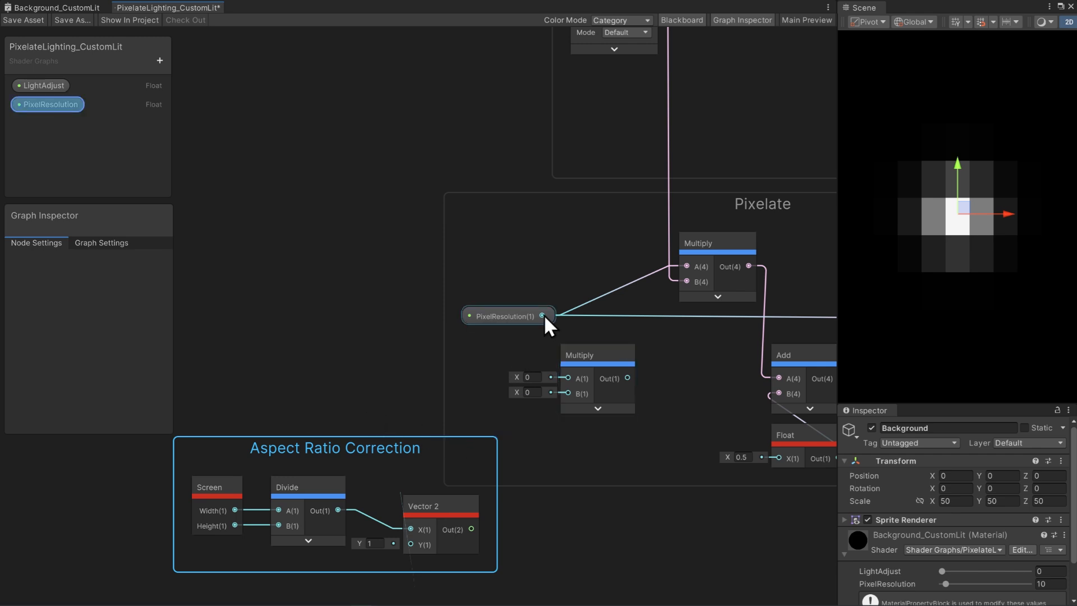
- Connect PixelResolution to the lower Multiply's A input and the Vector 2 output to its B input, and save the graph
drag(542, 316, 566, 374)
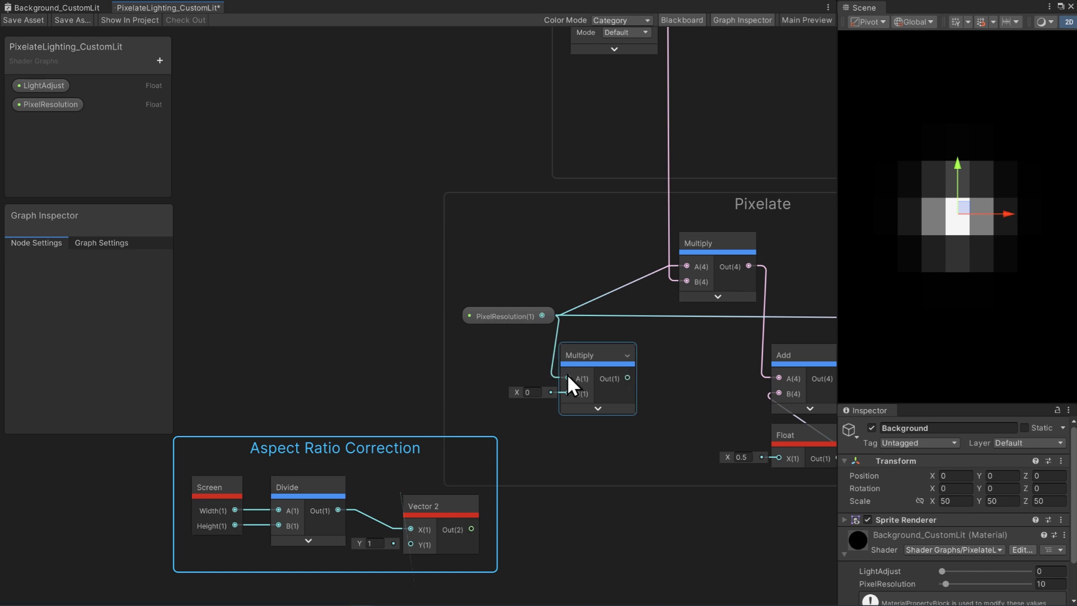
drag(472, 527, 563, 396)
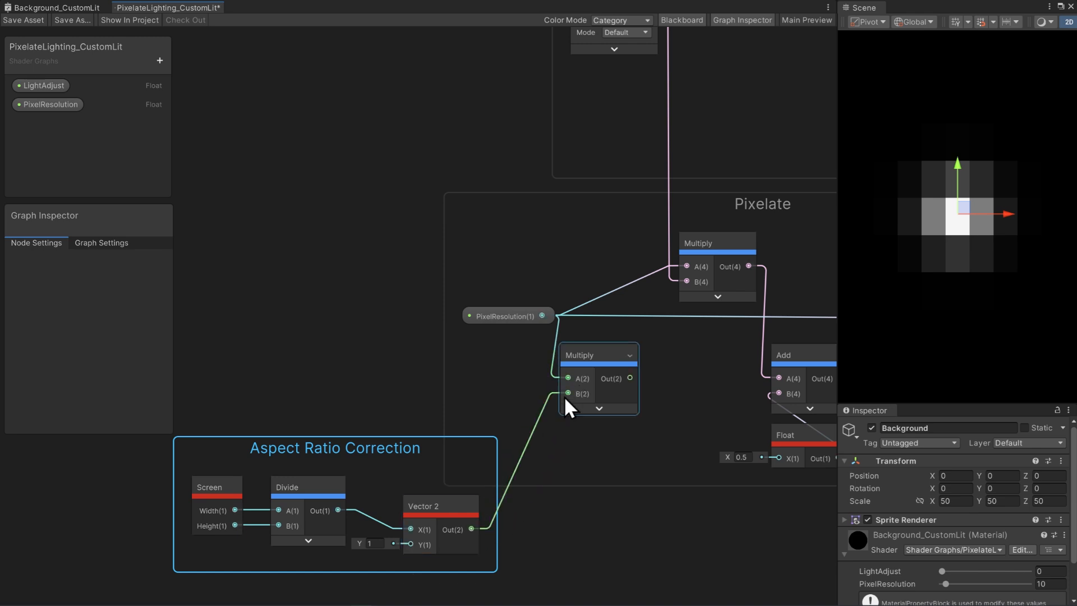
middle_drag(643, 504, 381, 513)
key(ctrl+s)
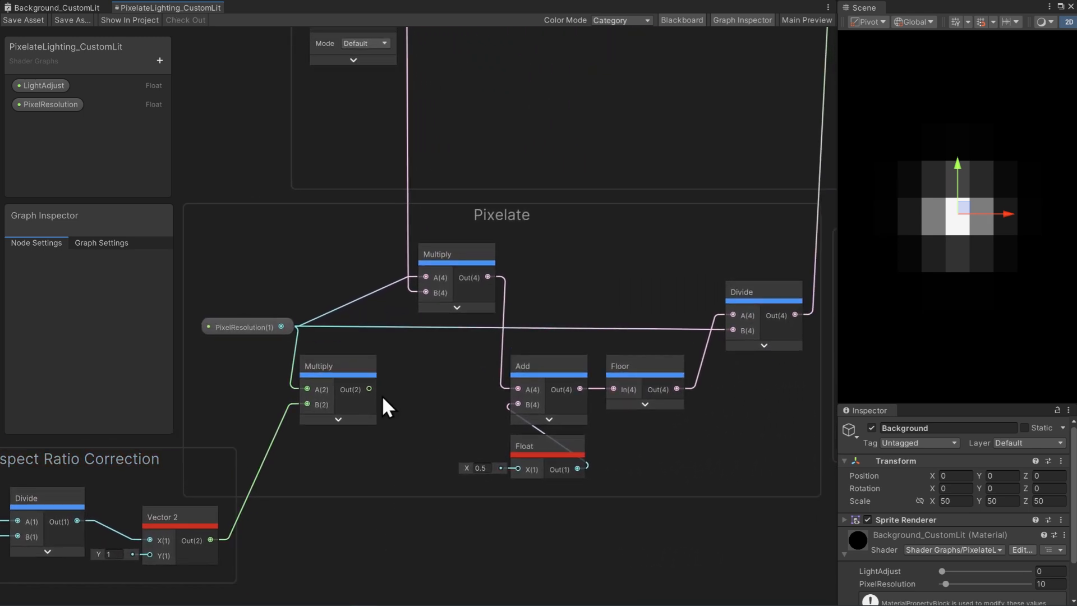
- Connect the lower Multiply output to the upper Multiply's A input and the Divide node's B input, saving the shader graph
drag(369, 389, 422, 279)
click(17, 20)
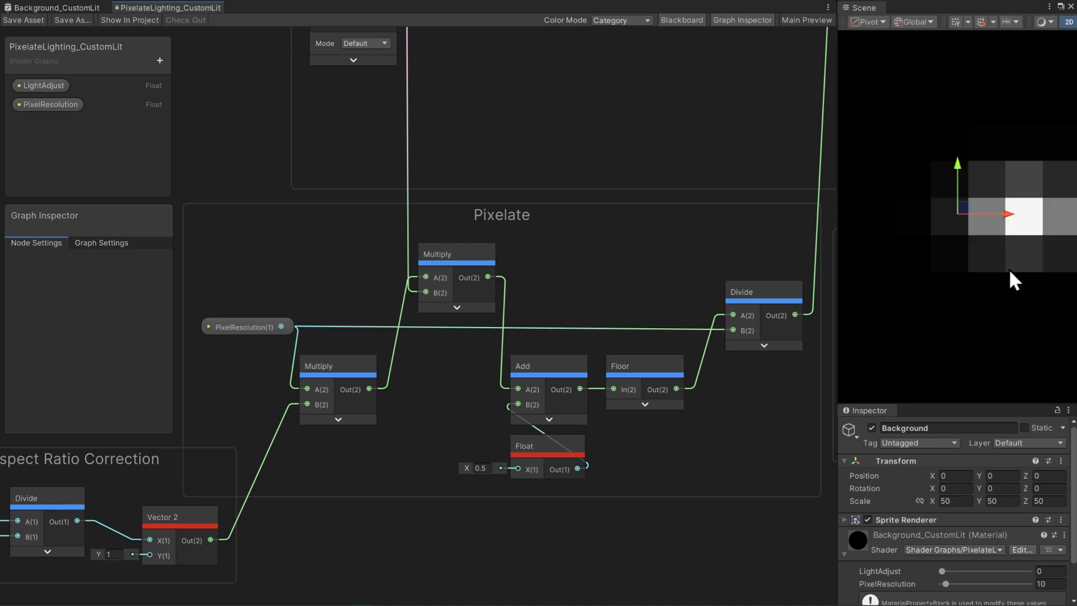
drag(369, 388, 733, 330)
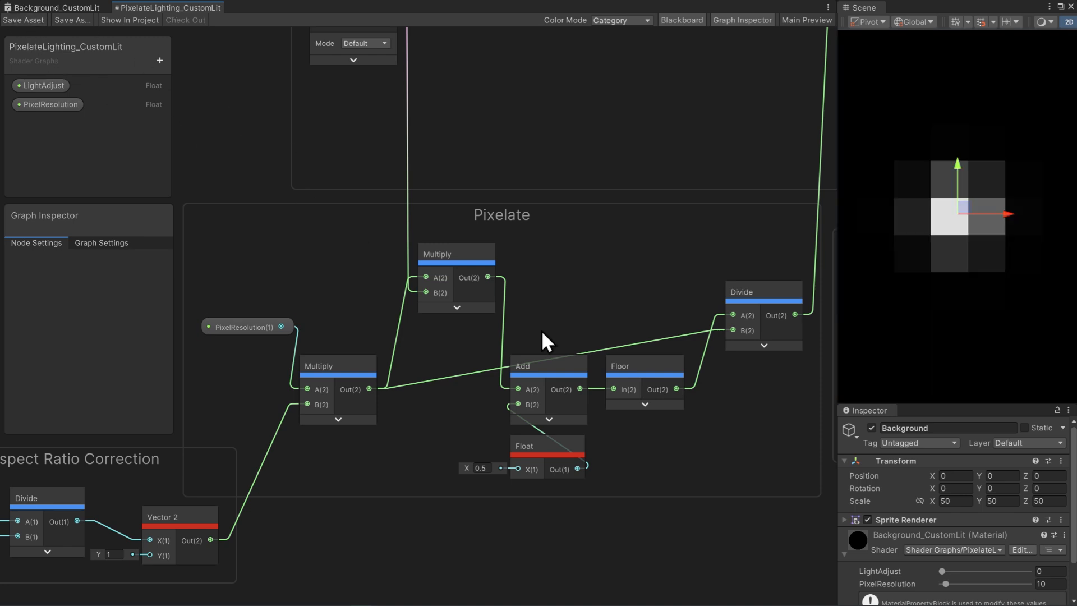
- Lower the material's PixelResolution to 6 and try the Float node's X at 0 and 1, saving the graph each time
mouse_move(946, 584)
mouse_down()
mouse_move(966, 587)
mouse_move(945, 589)
mouse_up()
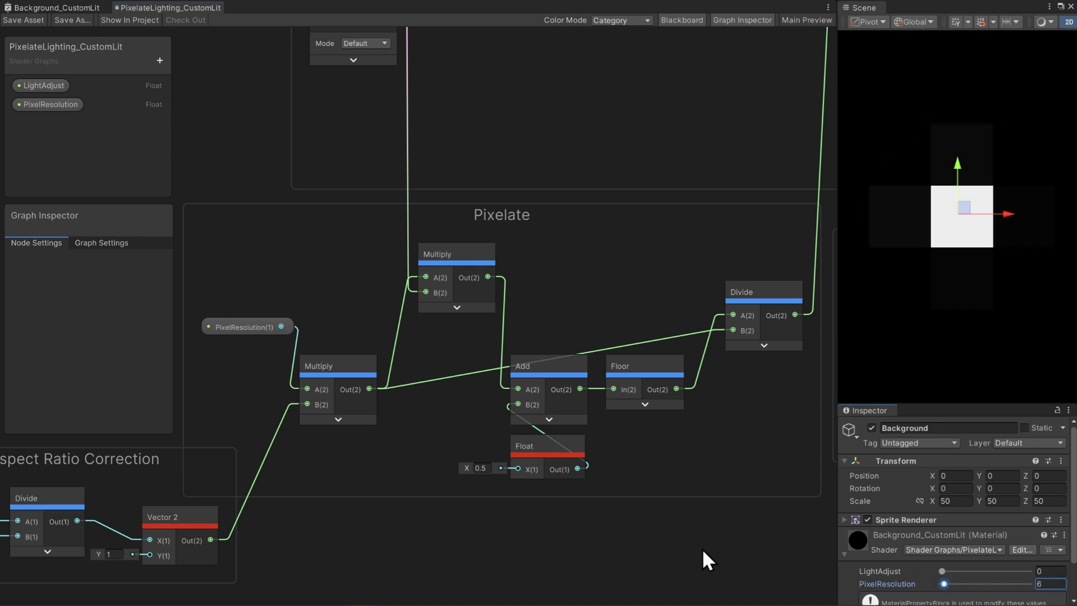
click(480, 468)
text(0)
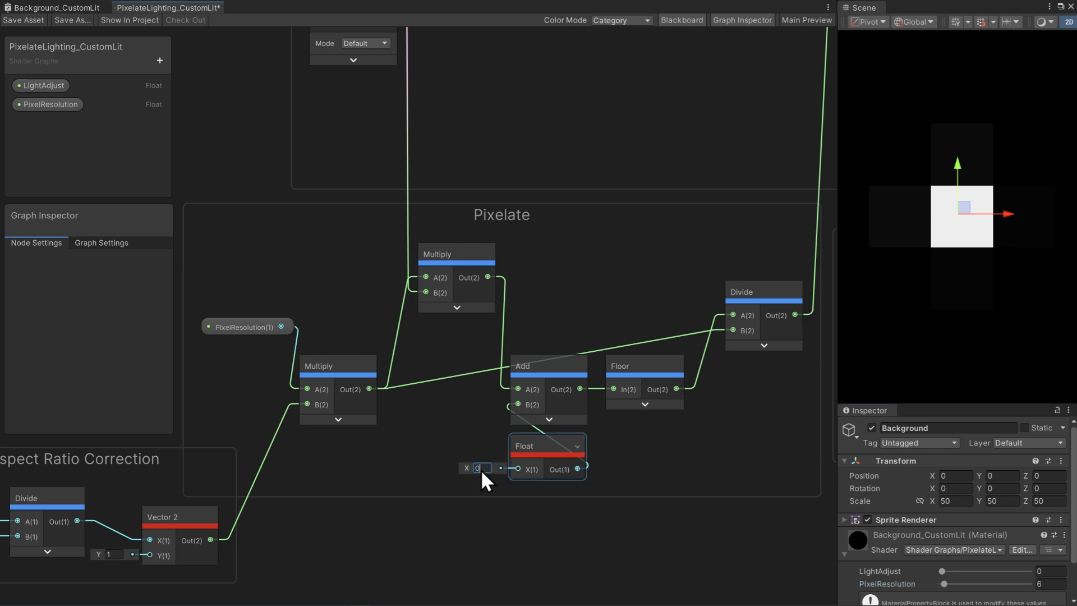
click(23, 19)
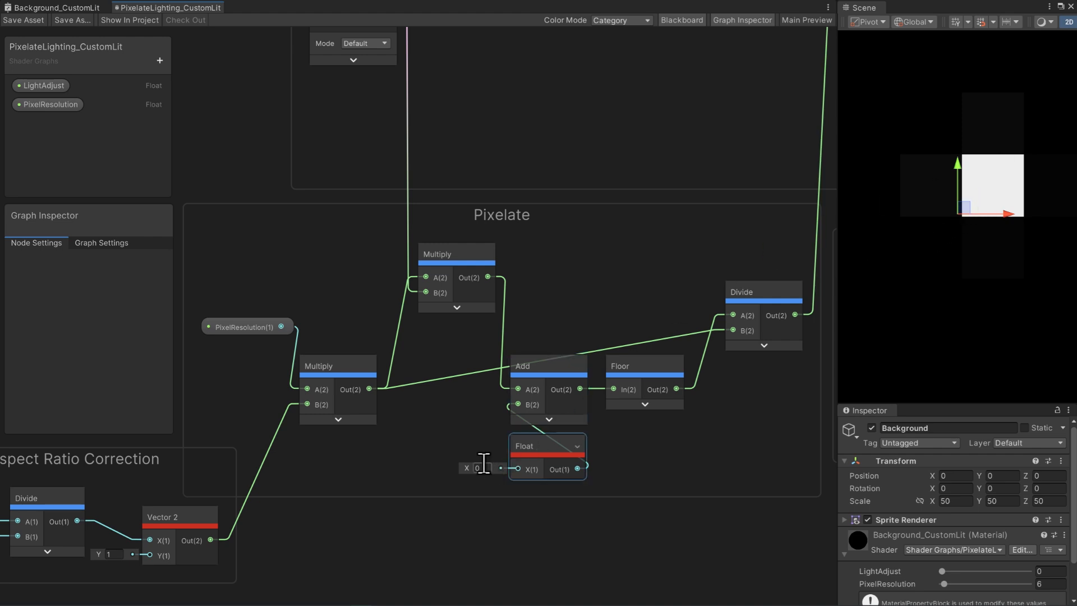
text(1)
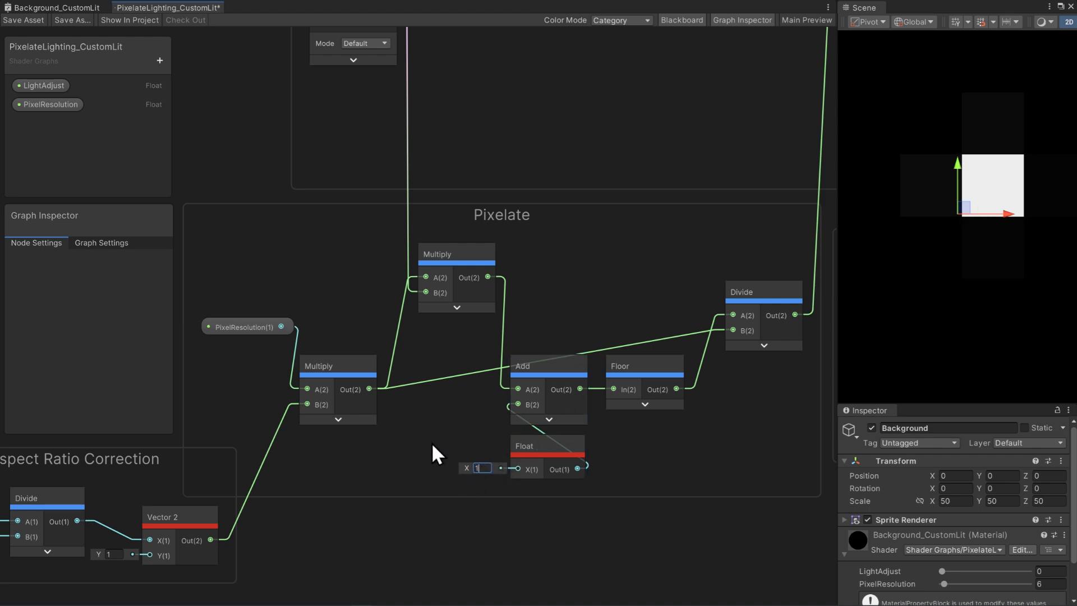
click(38, 20)
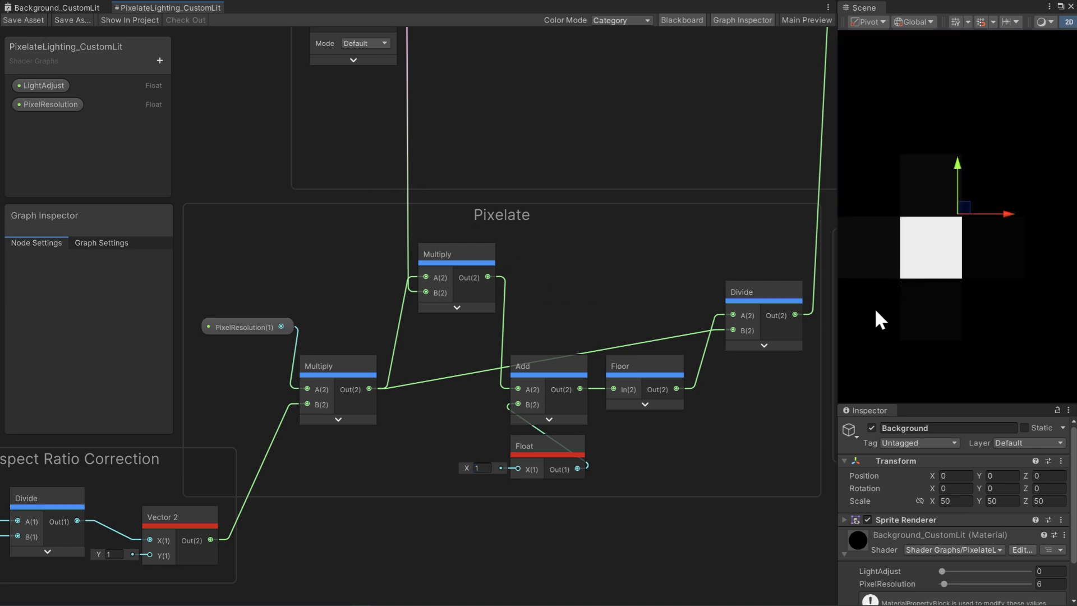
- Set the Float node's X to 0.5, save the graph, and raise the material's PixelResolution to 33
click(483, 468)
text(0.5)
click(36, 20)
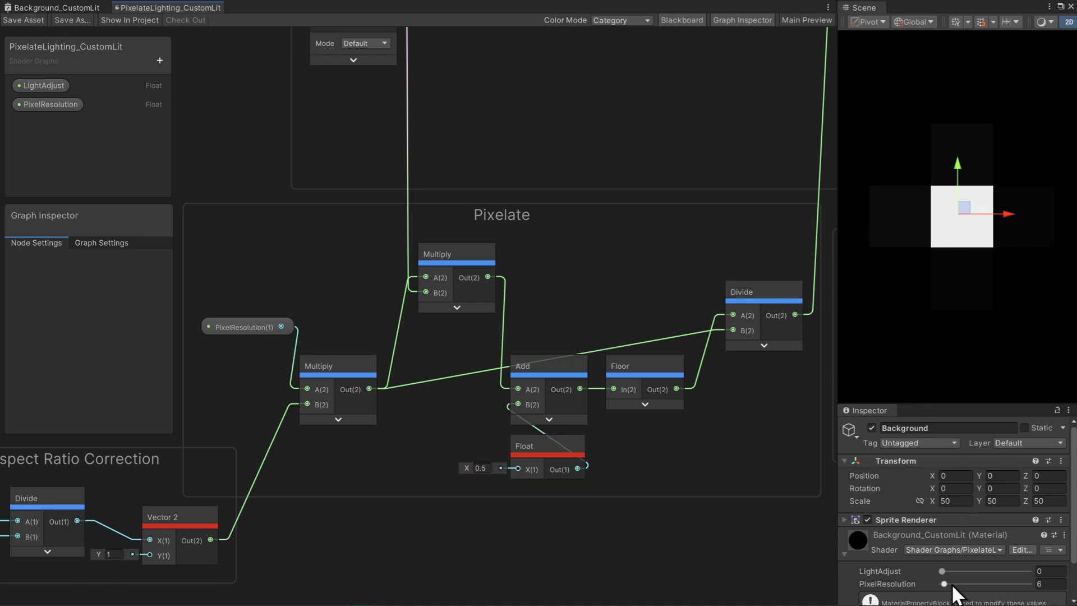
mouse_move(944, 583)
mouse_down()
mouse_move(989, 585)
mouse_move(951, 571)
mouse_move(999, 570)
mouse_move(948, 569)
mouse_up()
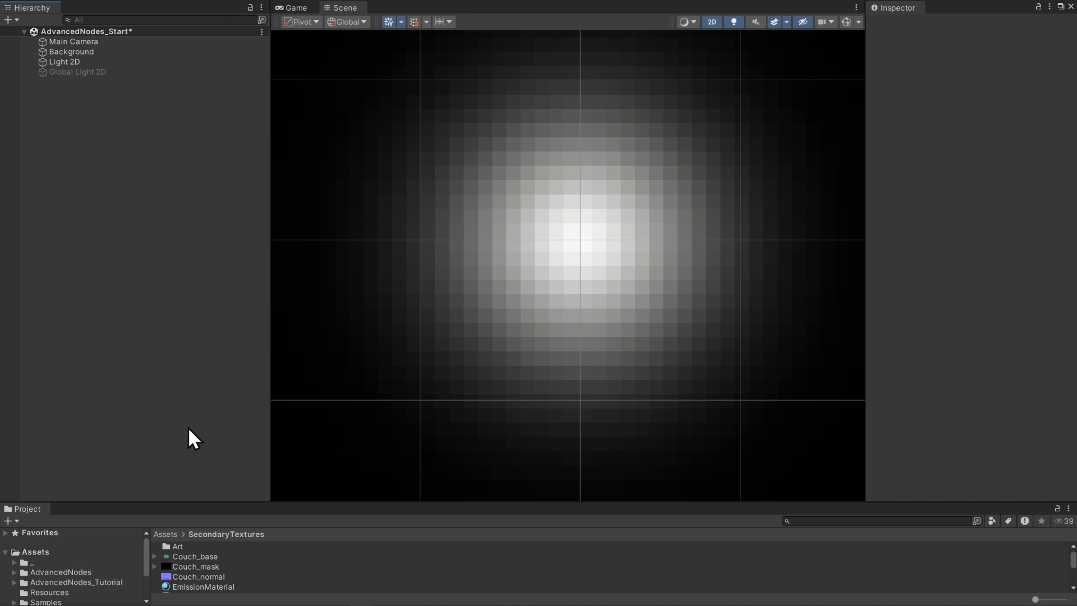
- Add the Couch_base sprite from the SecondaryTextures folder to the scene and set its scale to 0.2 on all axes
click(210, 556)
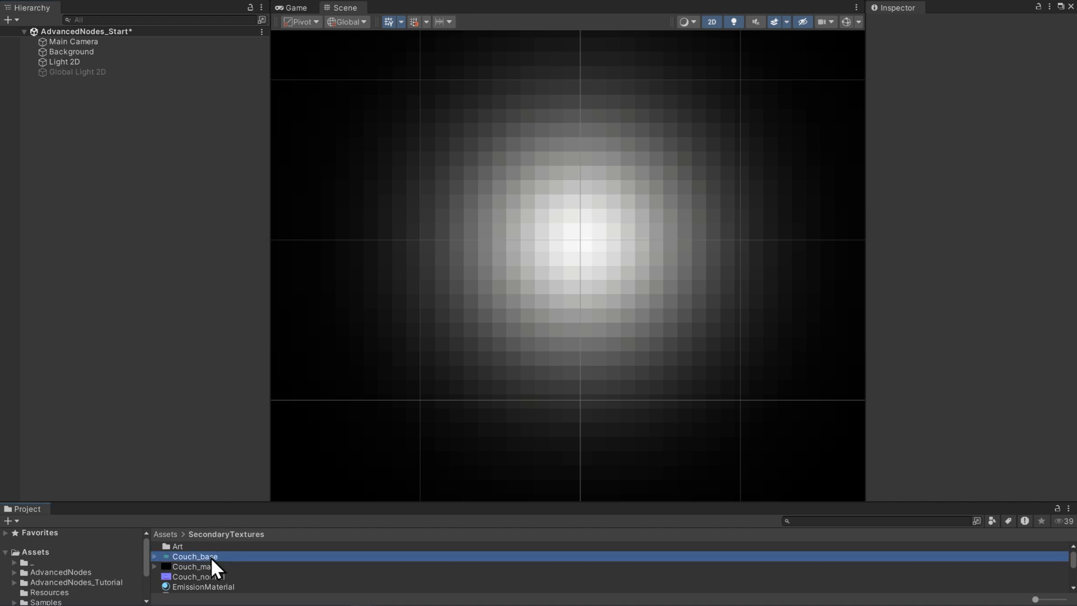
drag(211, 556, 109, 180)
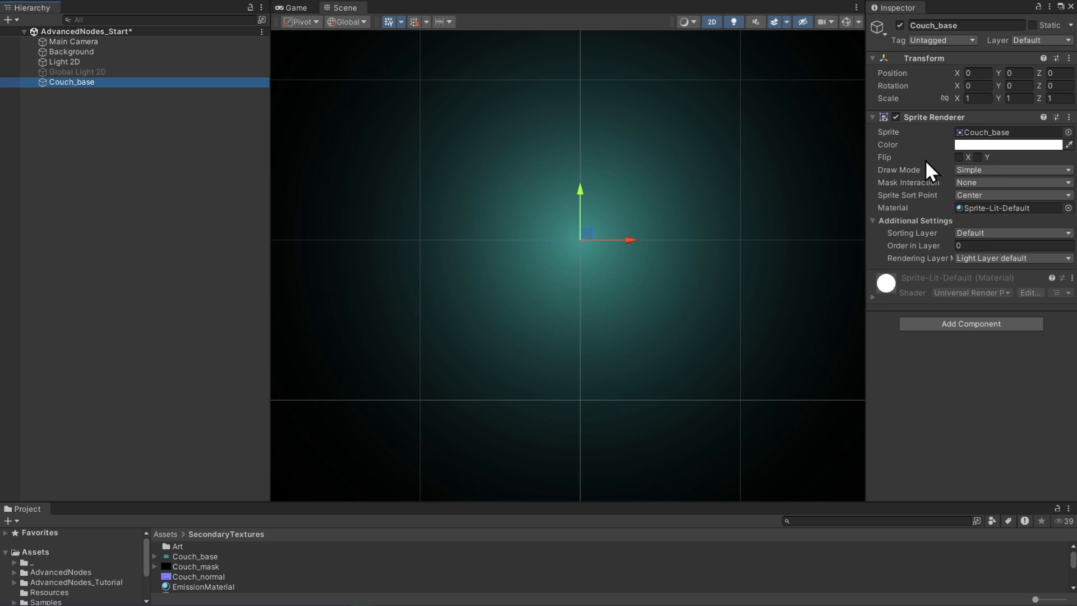
click(974, 96)
text(0.2)
key(Tab)
text(0.2)
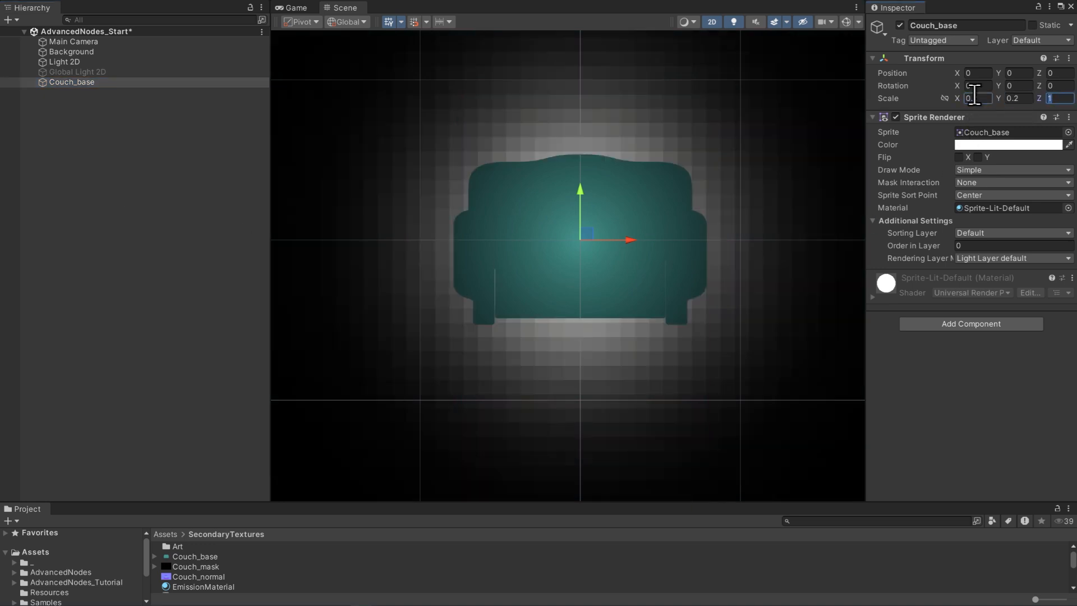
key(Tab)
text(0.2)
- Set the Light 2D object's normal map quality to Accurate
click(189, 63)
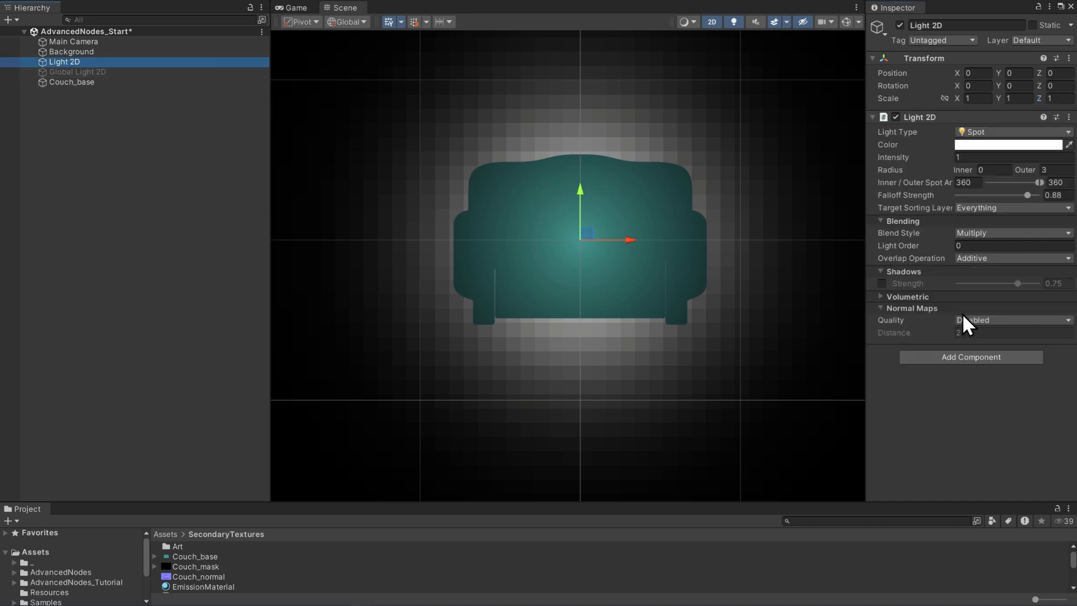
click(976, 320)
click(991, 348)
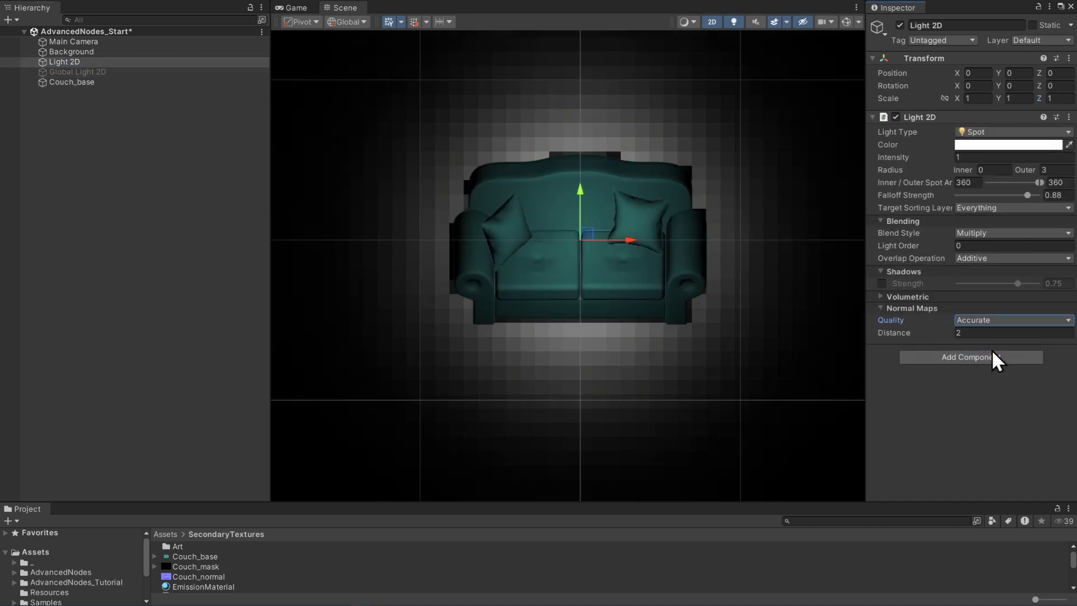
- Rename the Background object to PixelateLighting
click(203, 53)
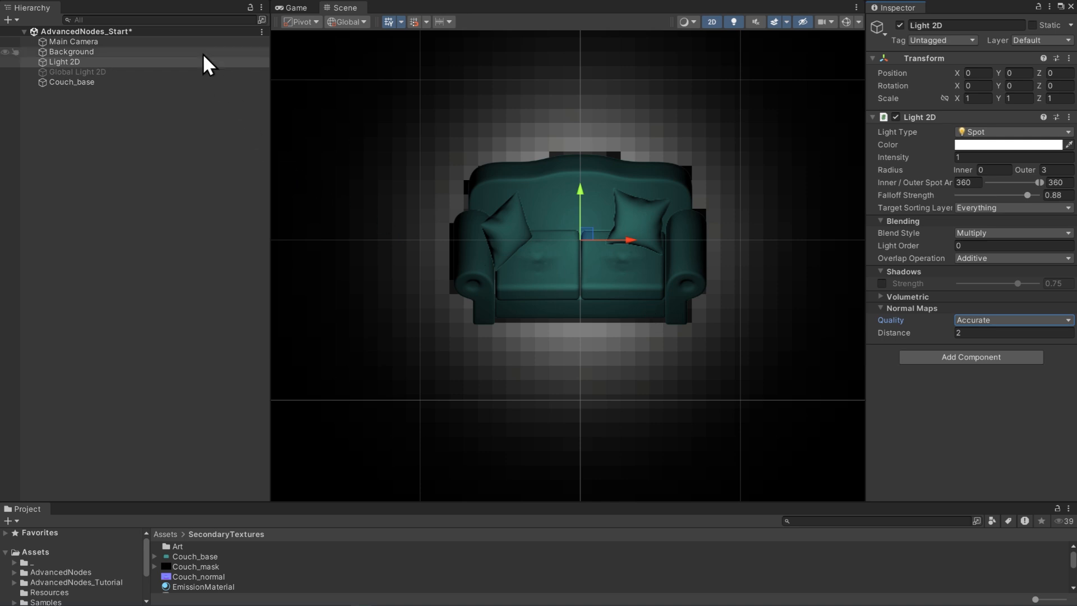
click(965, 25)
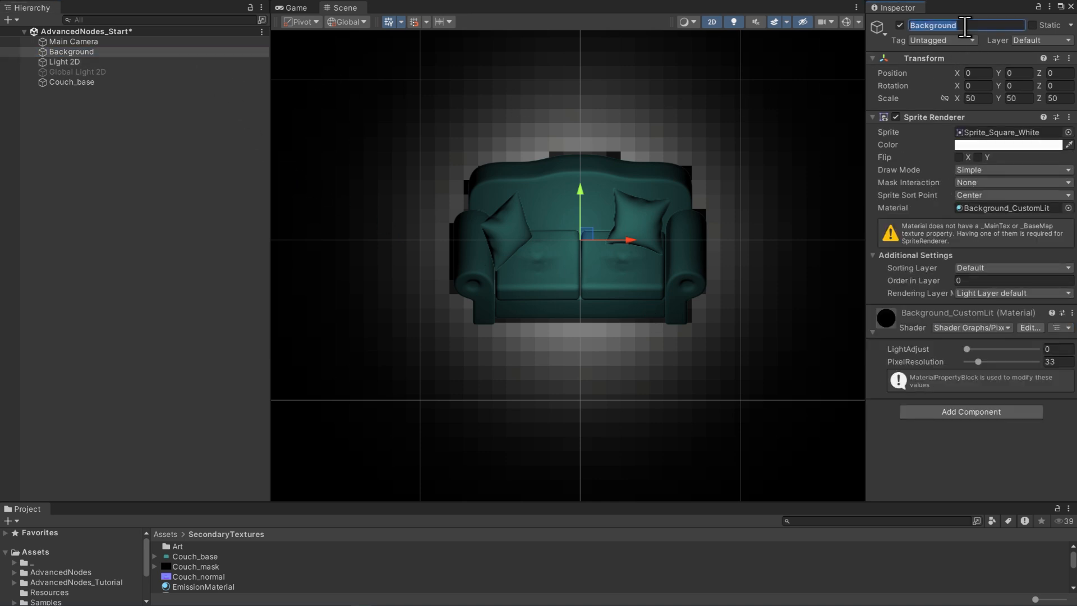
text(PixelateLighting)
key(Return)
- Set the PixelateLighting sprite's Order in Layer to 1
click(967, 279)
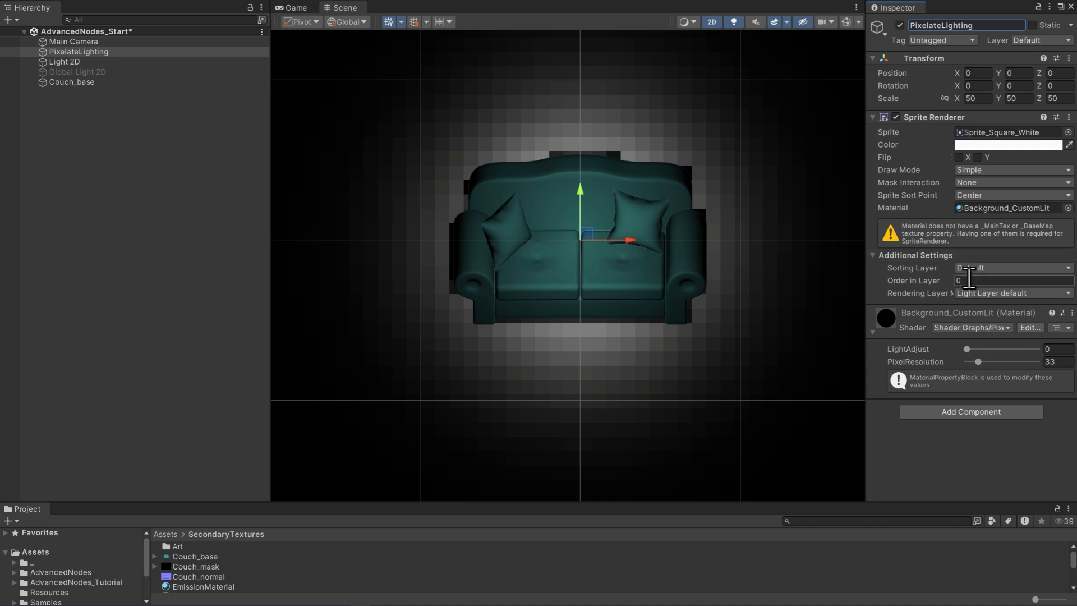
text(1)
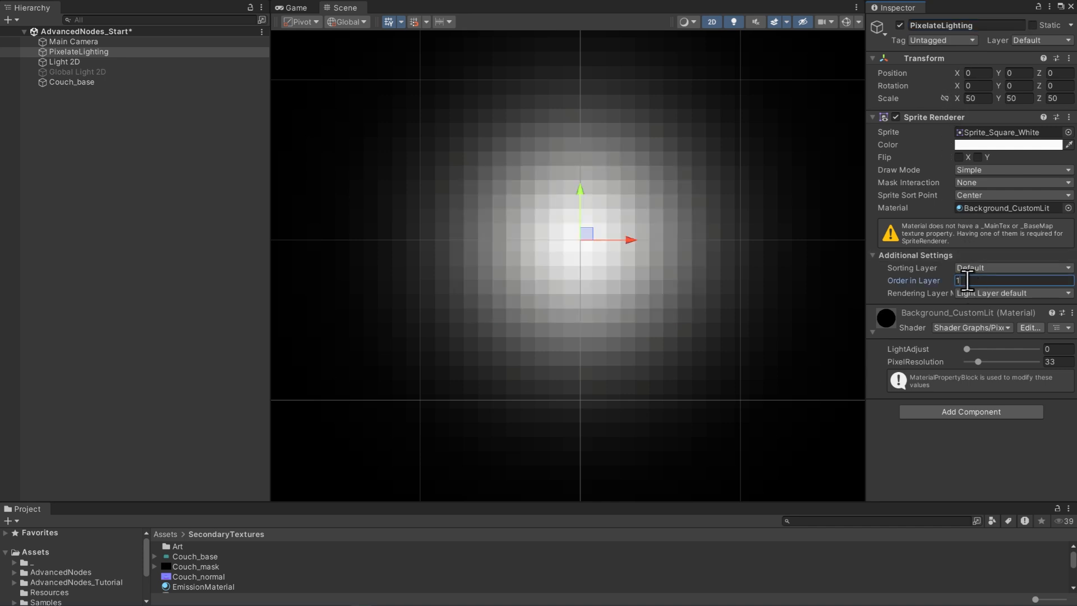
- Open the PixelateLighting material's shader graph and connect the Smoothstep output to the fragment's Alpha input
click(1030, 328)
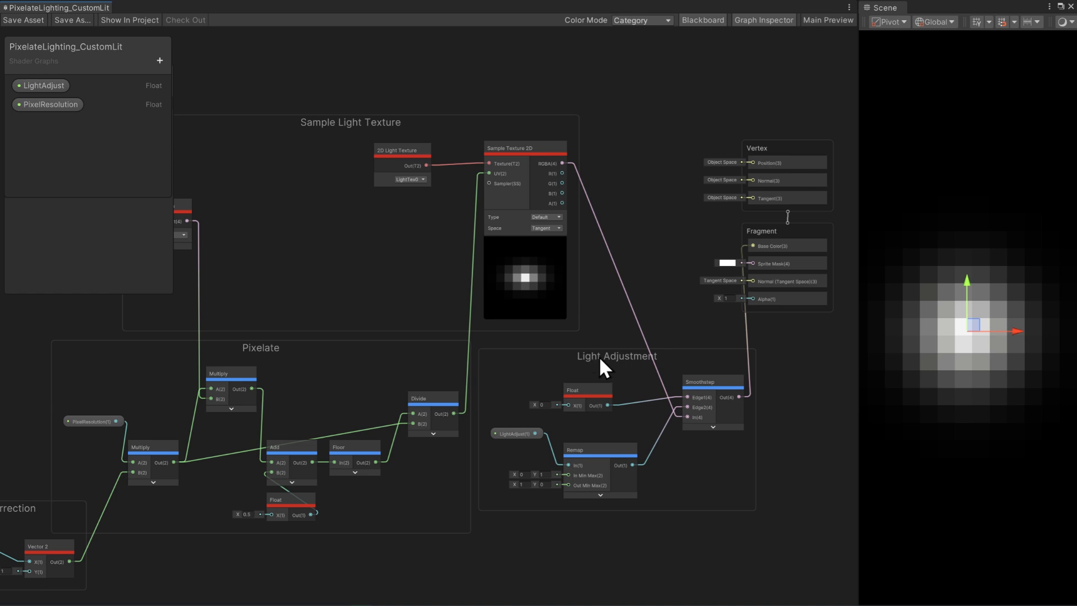
click(711, 380)
drag(739, 396, 759, 298)
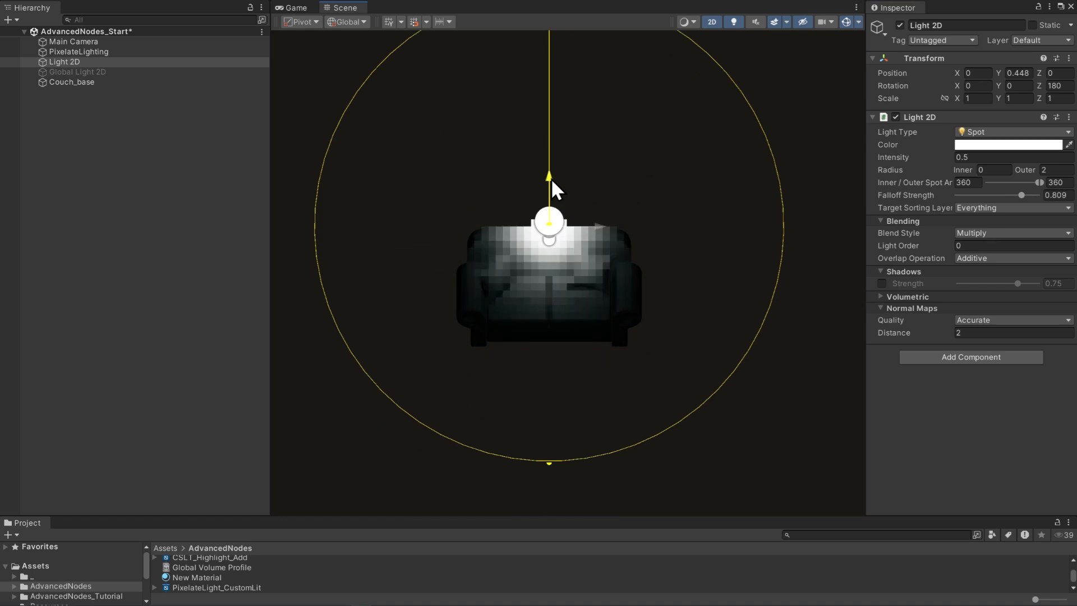
- Raise the Light 2D above the couch to about Y 1.24 and narrow its inner and outer spot angles to about 68 and 110 degrees
drag(553, 180, 550, 109)
drag(1018, 182, 1008, 185)
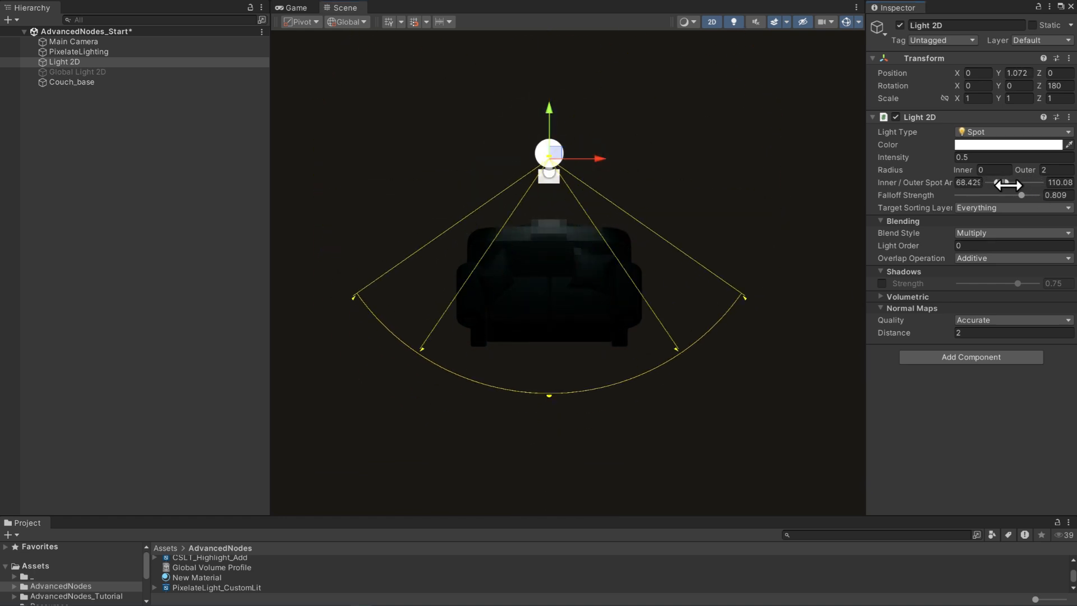
drag(549, 112, 549, 92)
- Extend the Light 2D's outer radius to about 2.47 and set its intensity to 1
drag(549, 376, 549, 432)
click(966, 158)
text(1)
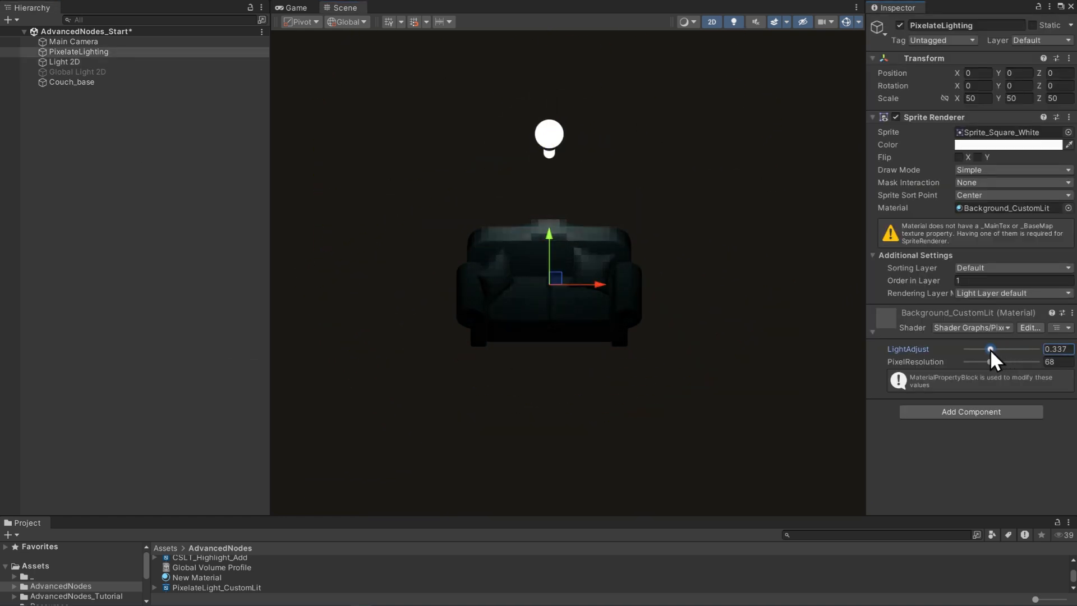
- Raise LightAdjust on the PixelateLighting object's material to about 0.72
drag(991, 349, 1017, 348)
- Add a Square 2D sprite to the scene and set its X and Y position to 0
right_click(77, 124)
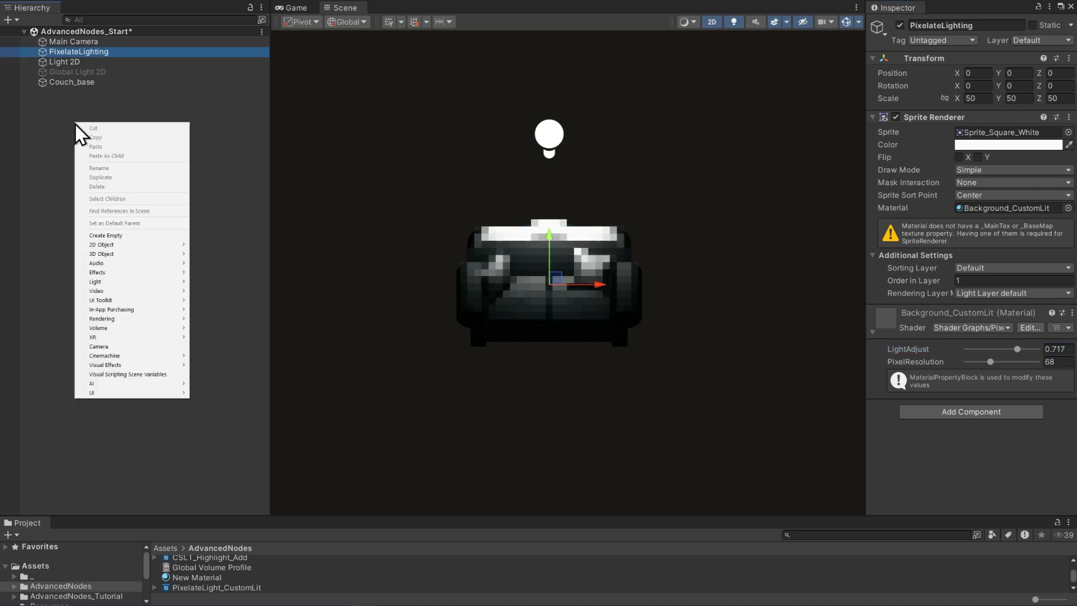
mouse_move(132, 244)
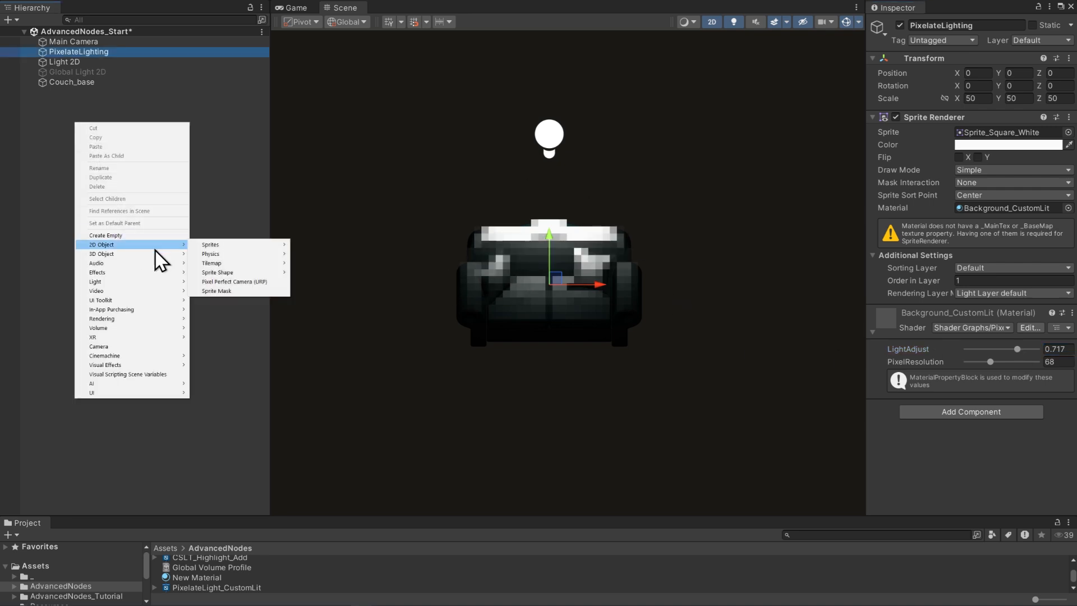
mouse_move(218, 247)
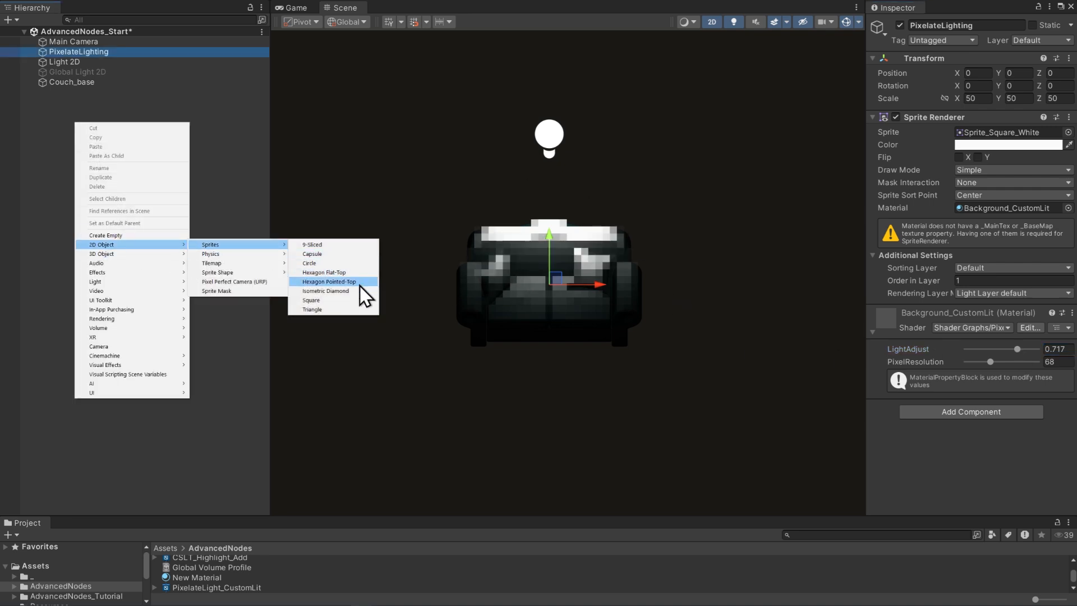
click(361, 301)
click(988, 72)
text(0)
key(Tab)
text(0)
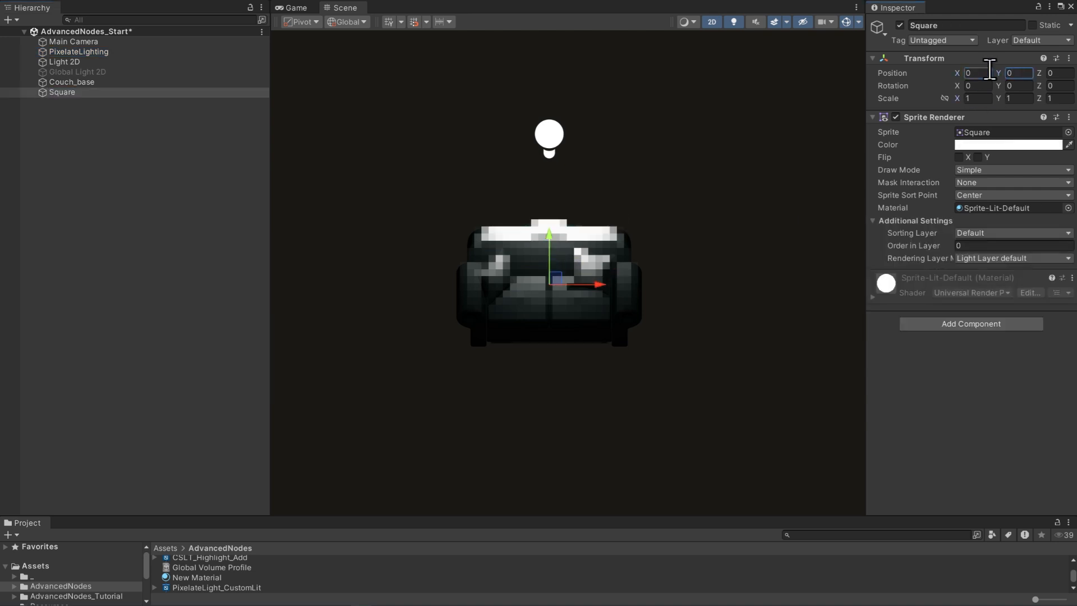
- Set the new square's scale to 50 on all axes and rename it Background
click(981, 99)
text(50)
key(Tab)
text(50)
click(957, 24)
text(Background)
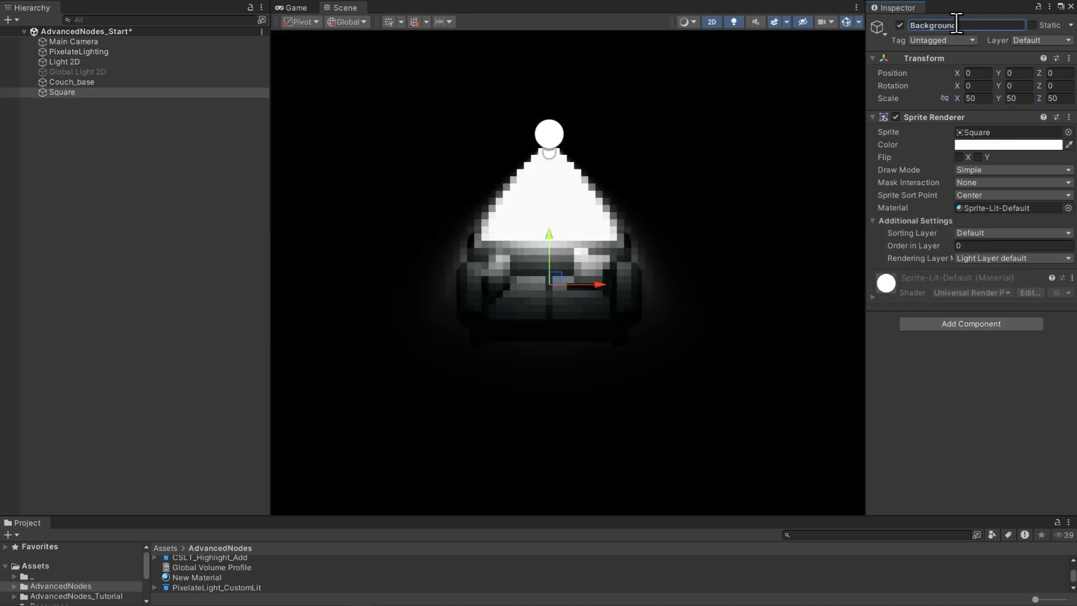
key(Return)
- Set the Background sprite's Order in Layer to -1
click(977, 245)
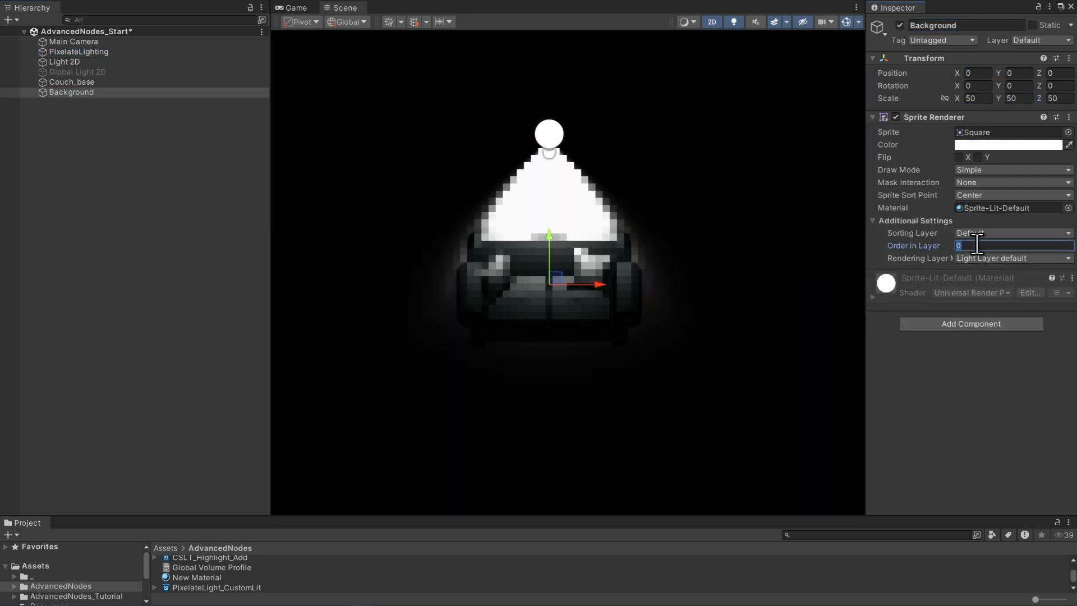
text(-1)
key(Return)
- Raise the Light 2D to about Y 1.67 and tint its light color pale yellow
click(550, 140)
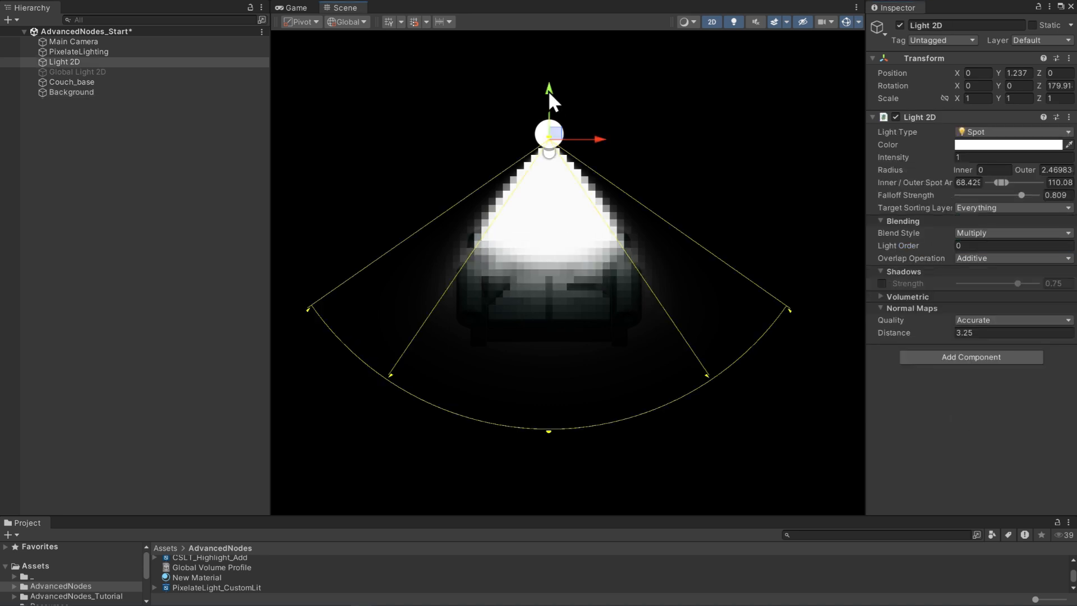
drag(550, 95, 544, 39)
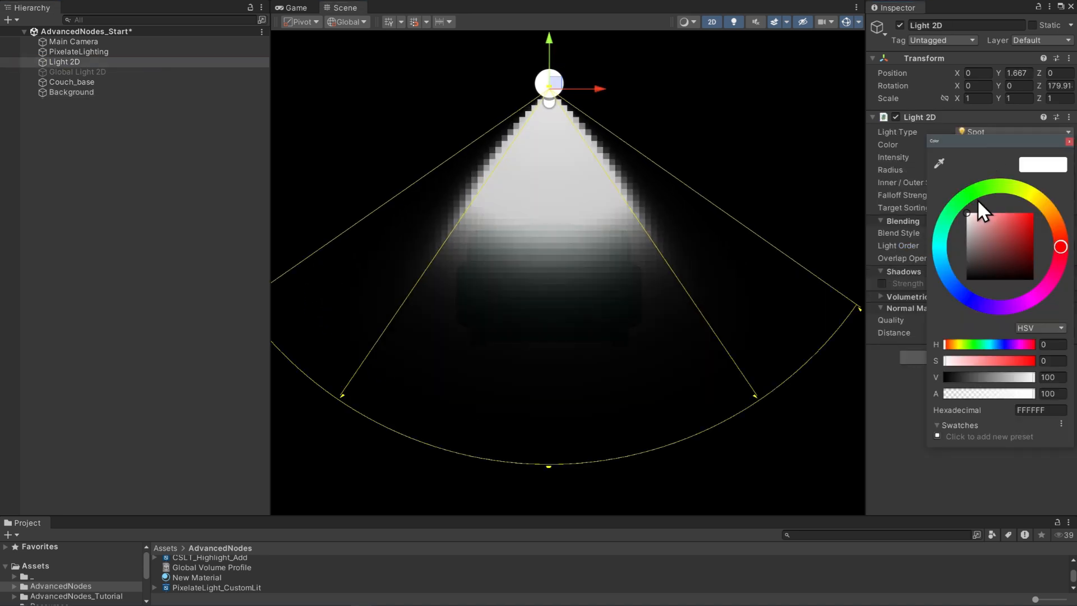
drag(977, 199, 984, 213)
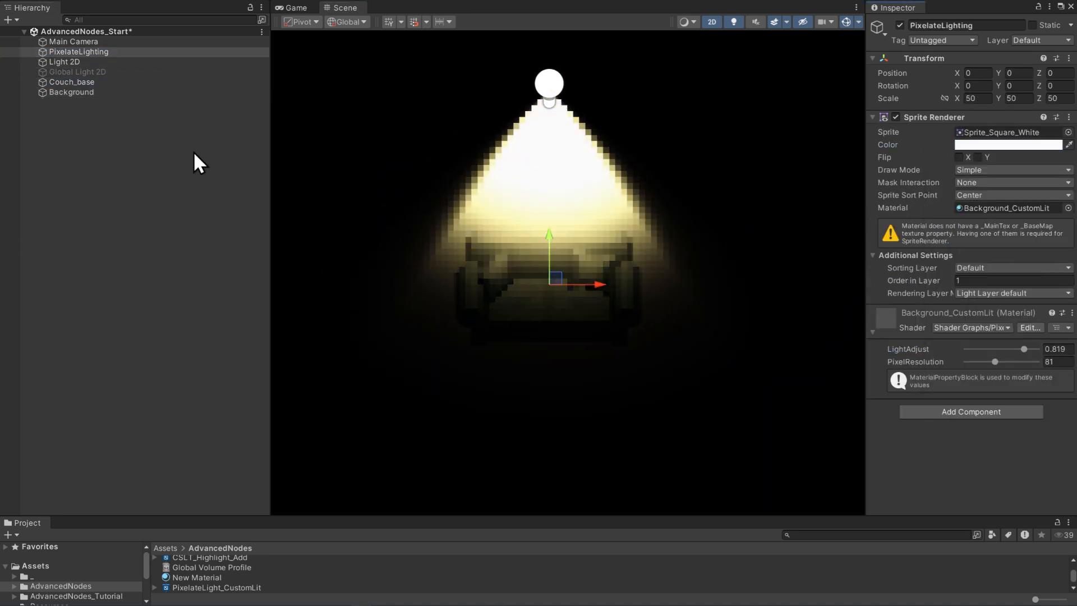
click(131, 93)
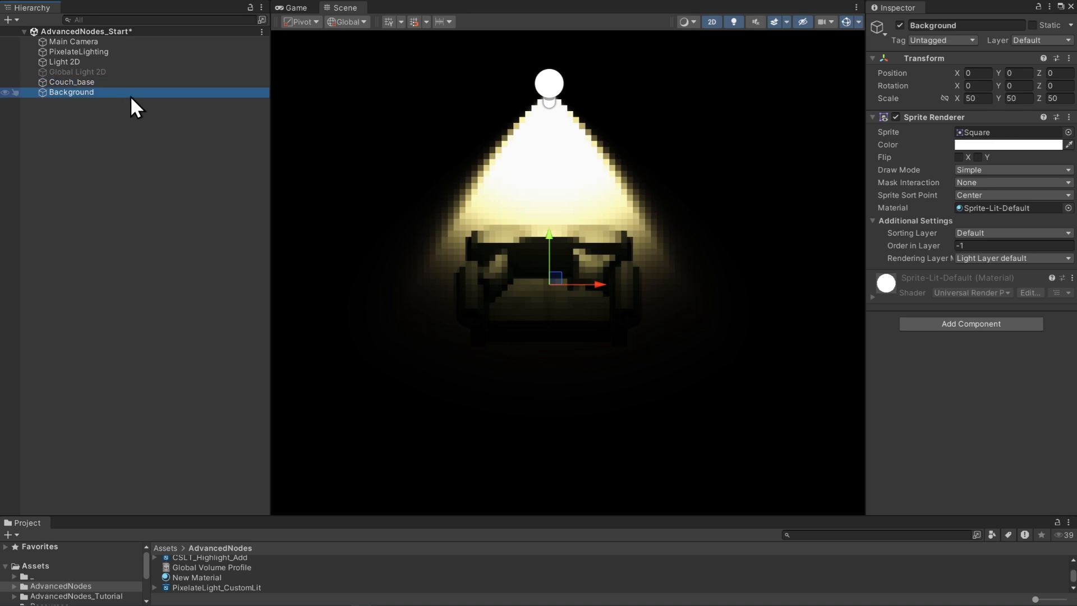
click(130, 52)
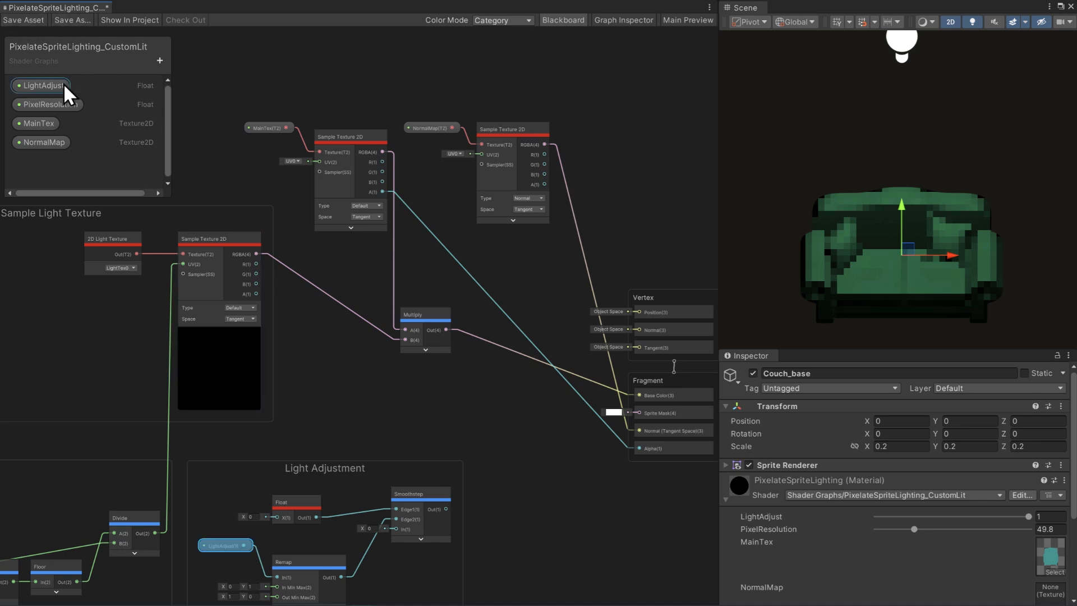
click(49, 121)
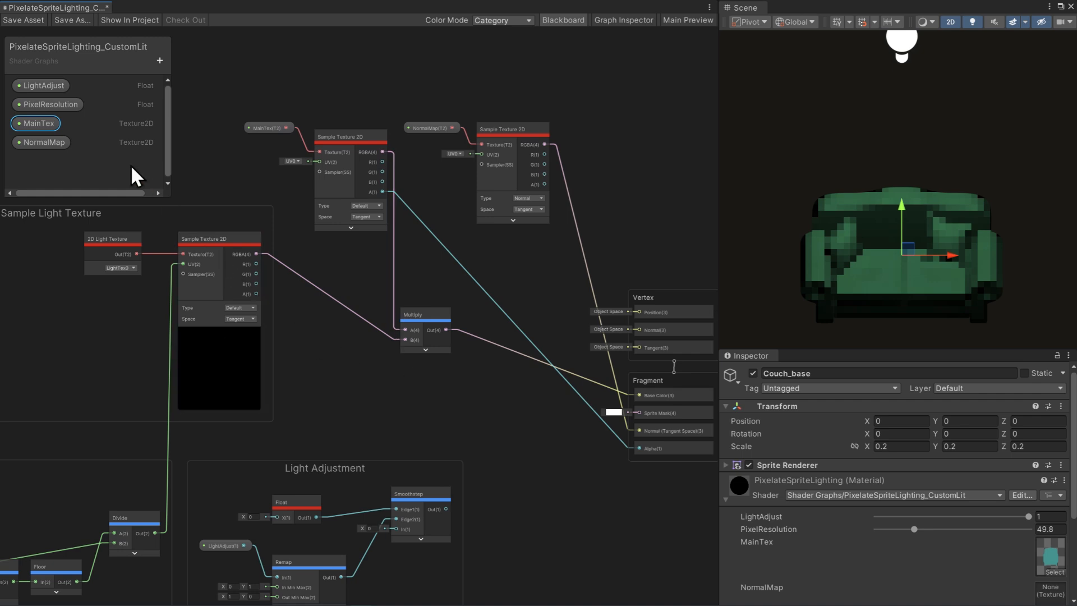
click(57, 144)
- Raise PixelResolution on the Couch_base sprite's PixelateSpriteLighting material to about 71.3
drag(914, 529, 931, 528)
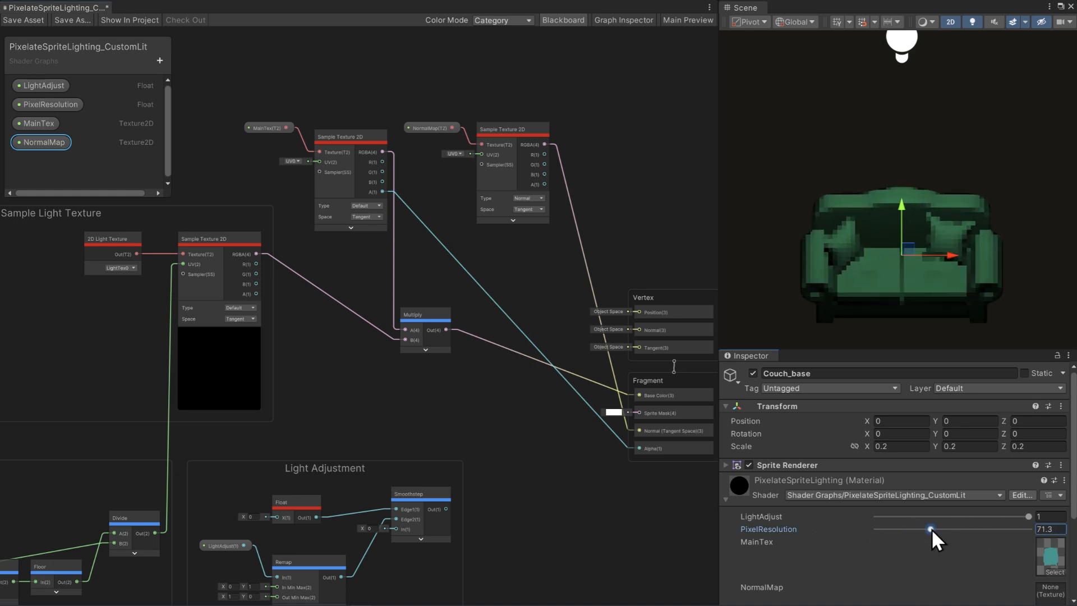
click(902, 41)
drag(904, 41, 760, 87)
key(ctrl+z)
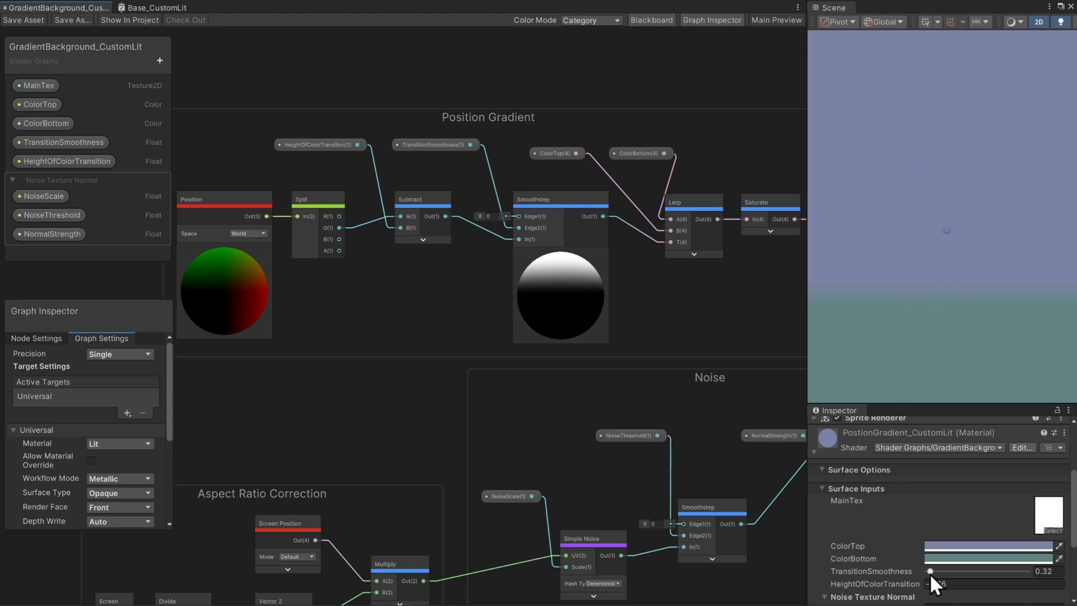
- Raise the gradient background material's TransitionSmoothness to 0.49
mouse_move(930, 573)
mouse_down()
mouse_move(984, 574)
mouse_move(931, 573)
mouse_up()
- Switch the GradientBackground_CustomLit graph's material type to Sprite Lit and save the asset
click(140, 441)
click(135, 482)
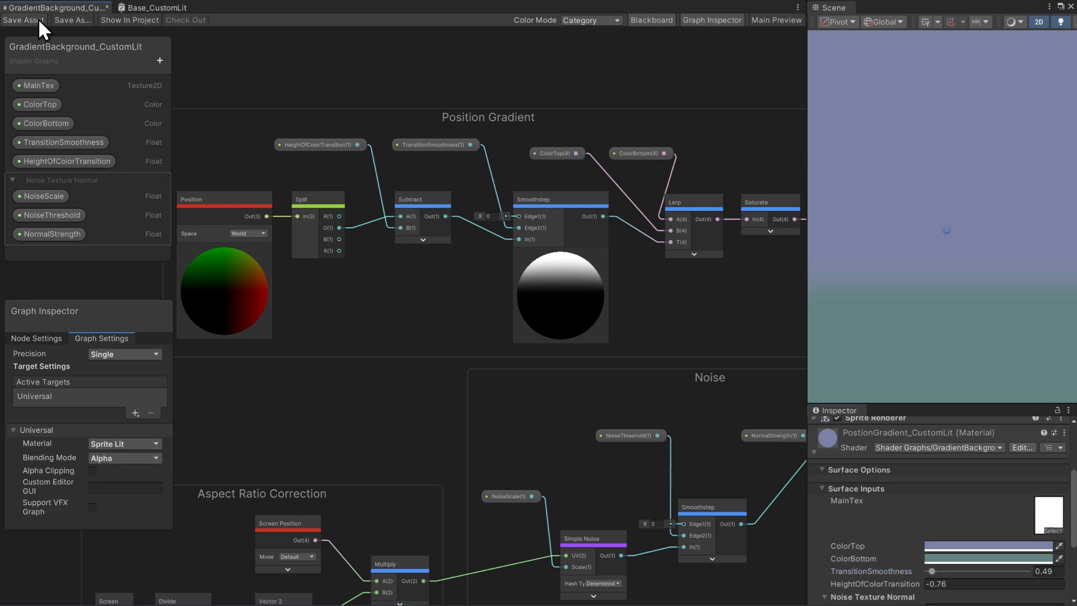
click(22, 22)
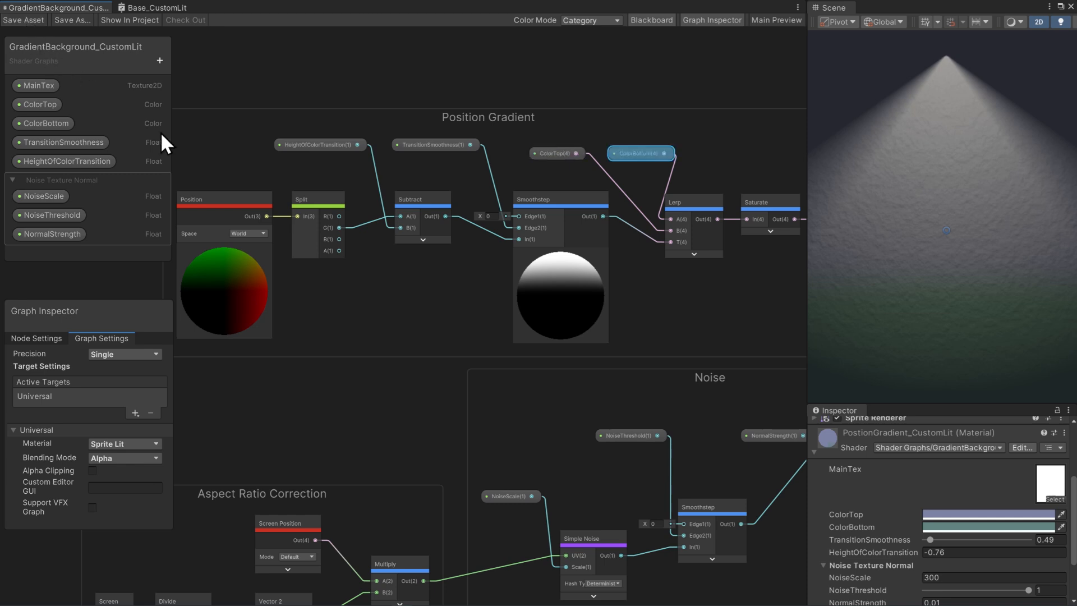
- Examine the Noise and Aspect Ratio Correction groups, including how the Normal From Height node is fed
middle_drag(496, 425, 299, 337)
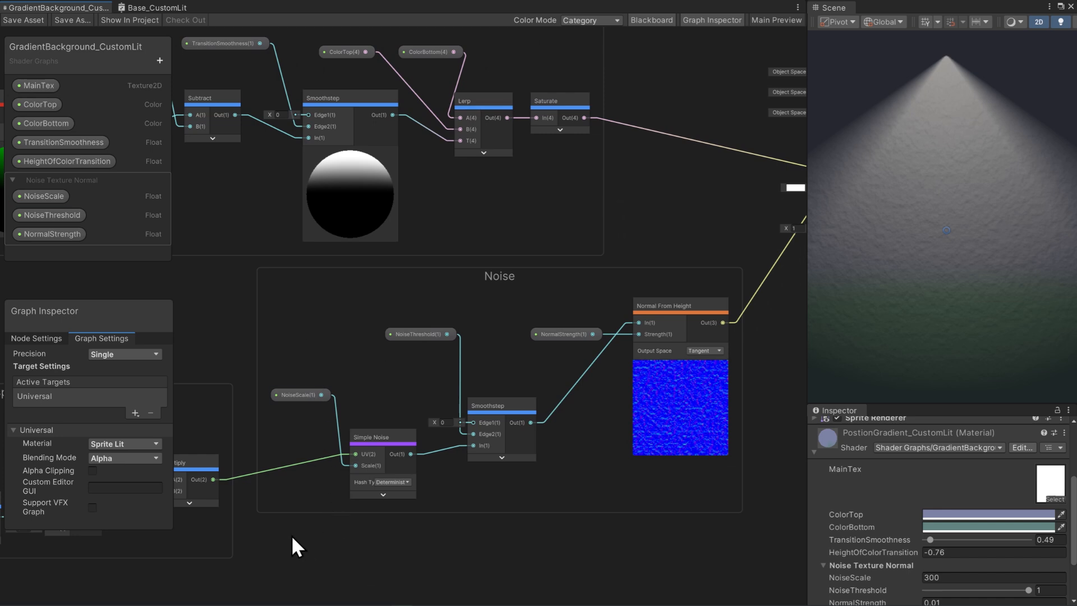
middle_drag(291, 534, 617, 527)
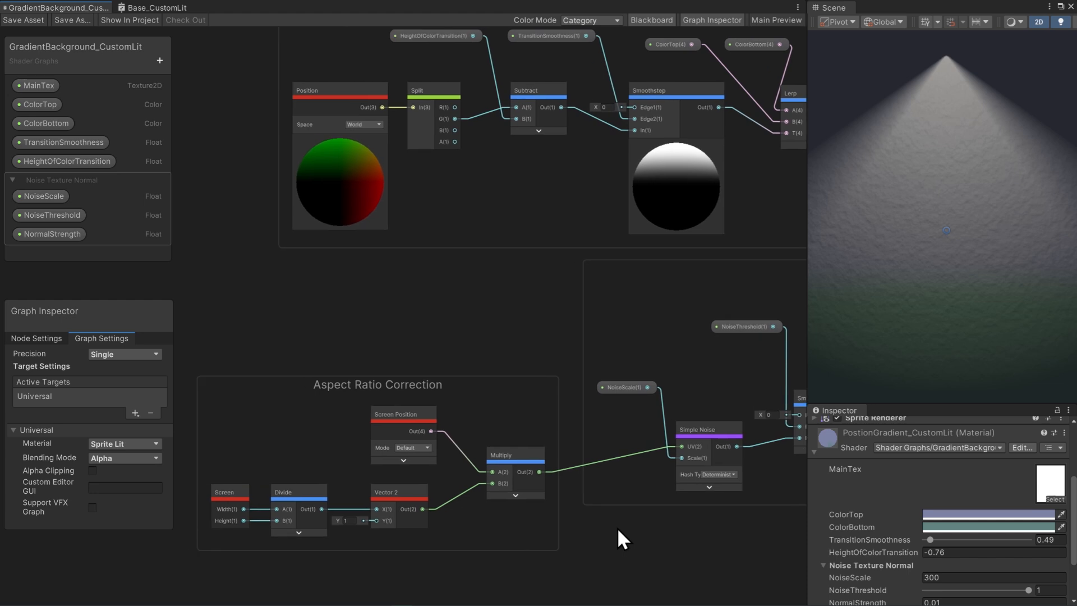
middle_drag(755, 530, 420, 493)
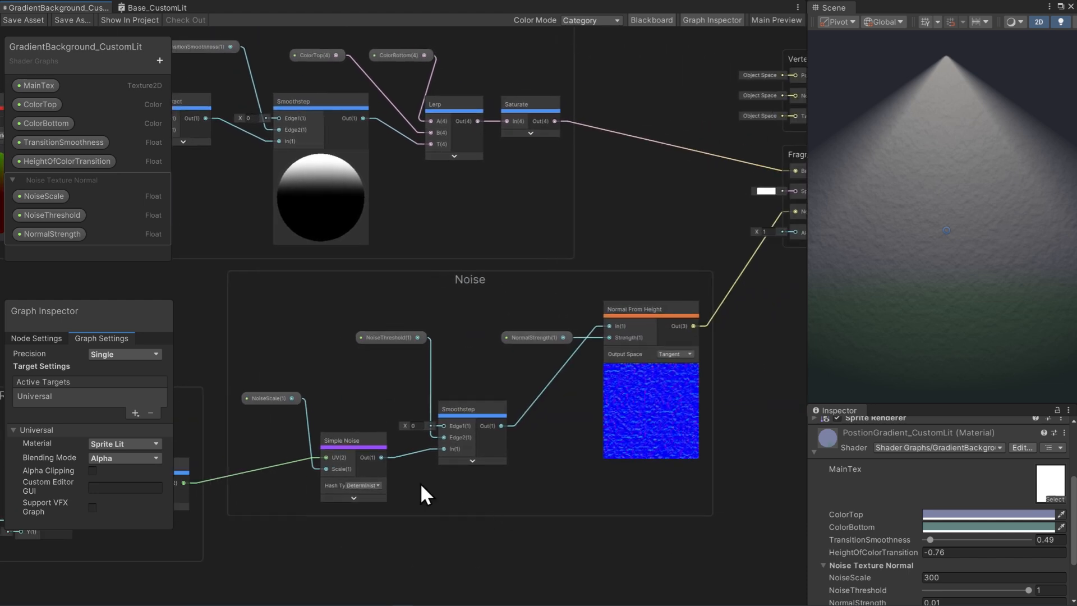
click(483, 463)
click(629, 443)
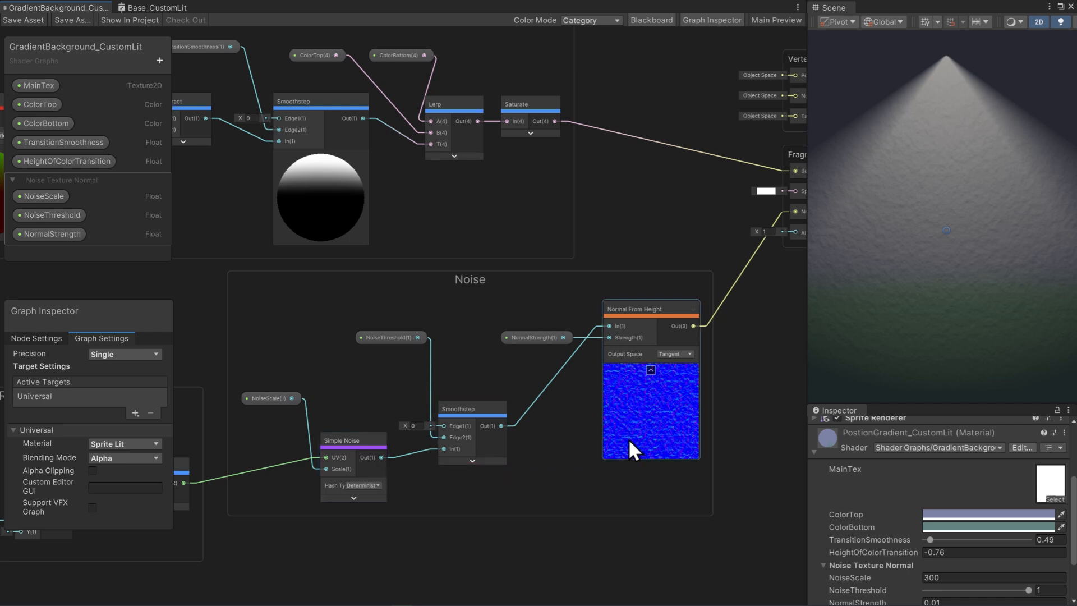
- Try a NoiseThreshold of about 0.32, a NormalStrength of 0.1 and a NoiseScale of 898 on the gradient material
scroll(876, 496, down, 3)
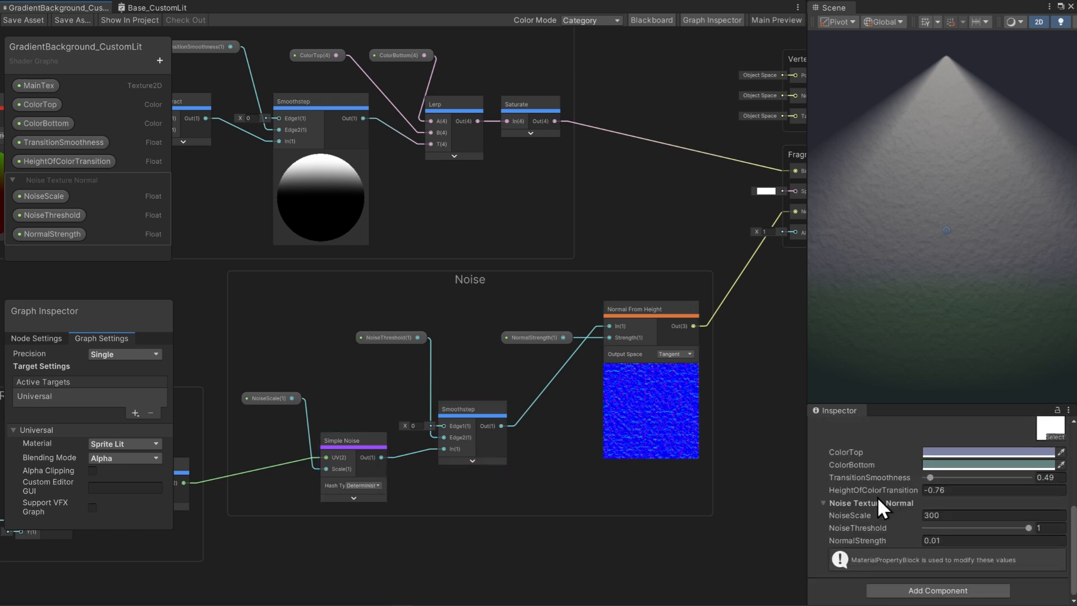
drag(1024, 528, 910, 541)
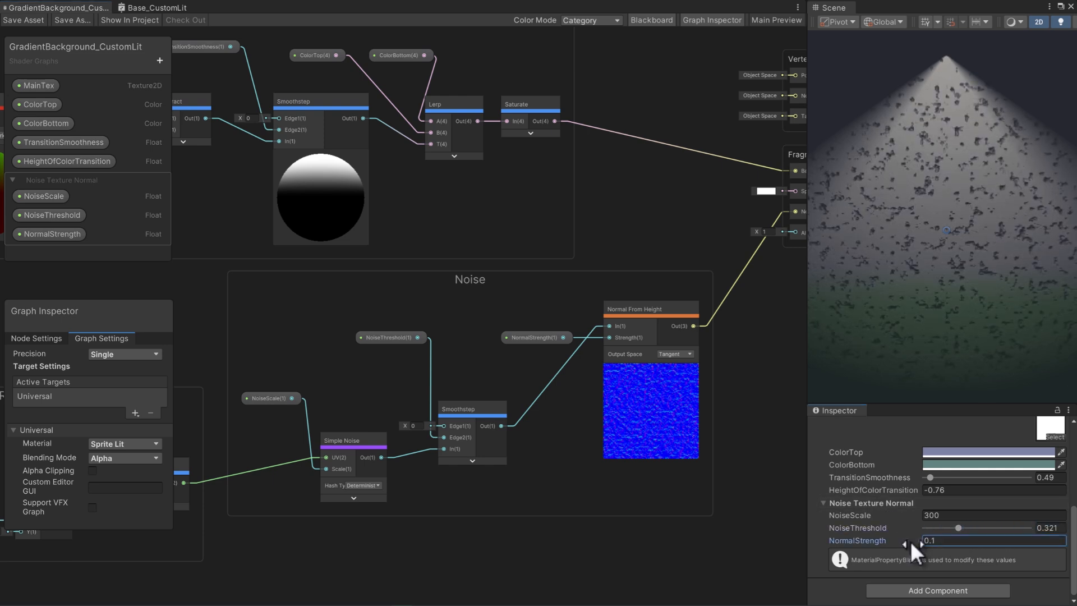
click(946, 512)
text(898)
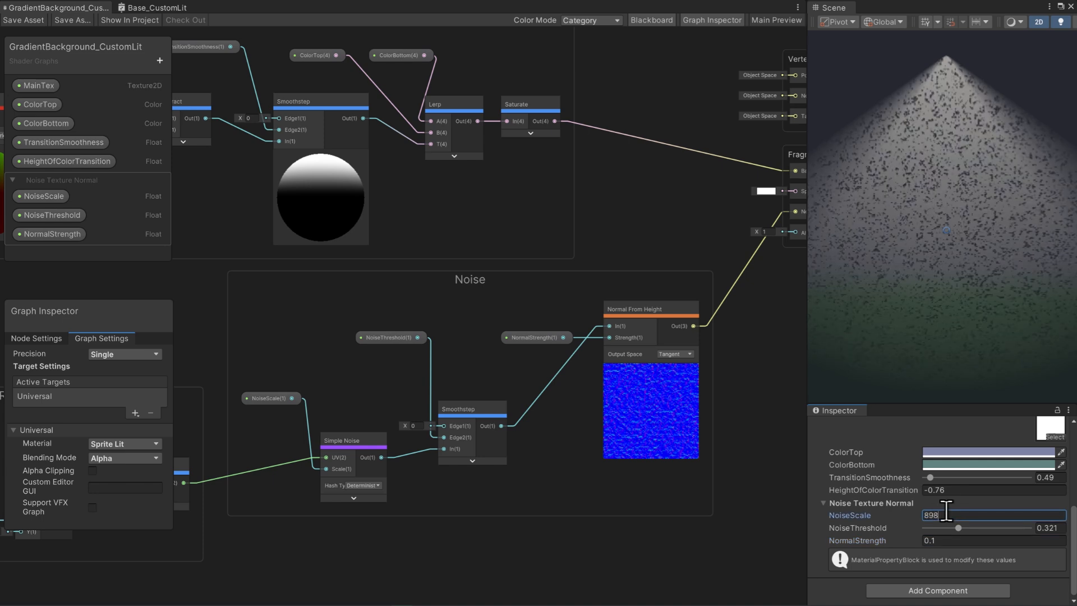
- Set the gradient material's NoiseScale to 200 and NoiseThreshold to 1
text(200)
click(1051, 529)
text(1)
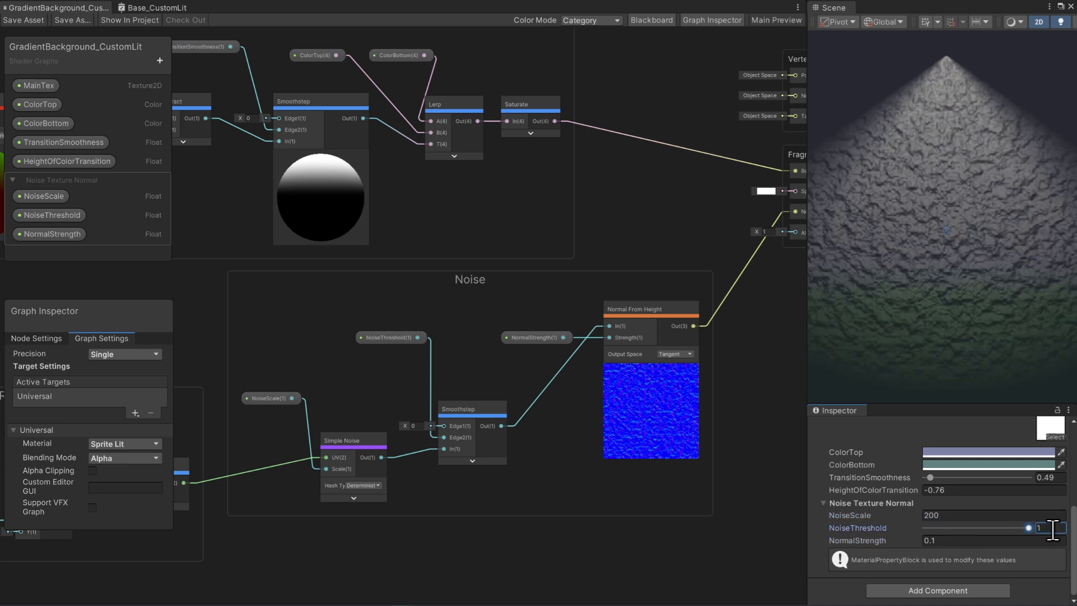
- Set the gradient material's NormalStrength to 0.005
click(945, 542)
text(.002)
text(5)
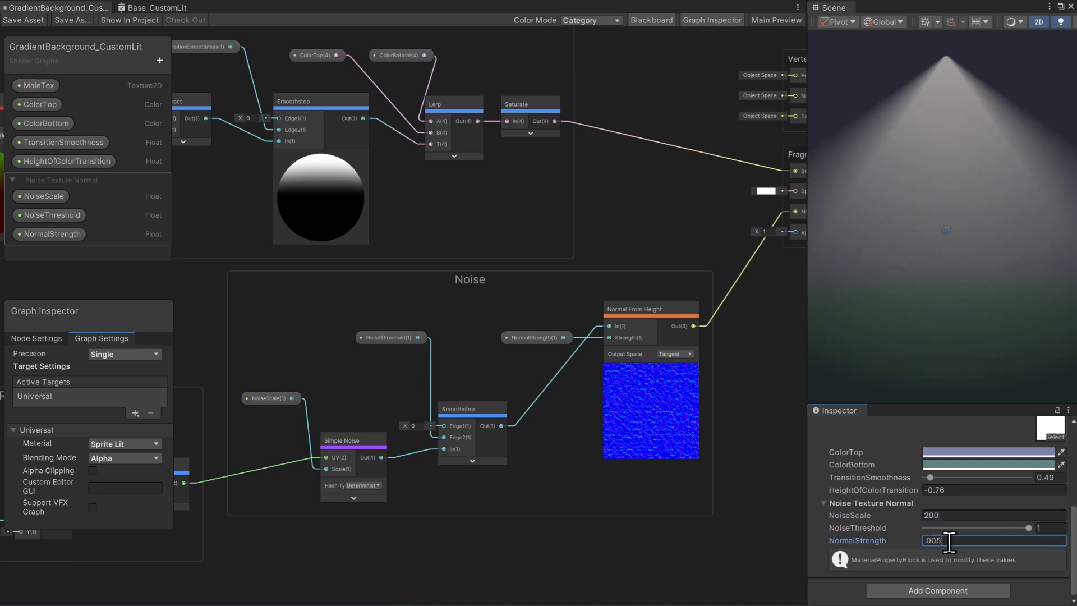
- Set the gradient material's NoiseScale to 300 and raise HeightOfColorTransition to about -0.63
click(949, 513)
text(300)
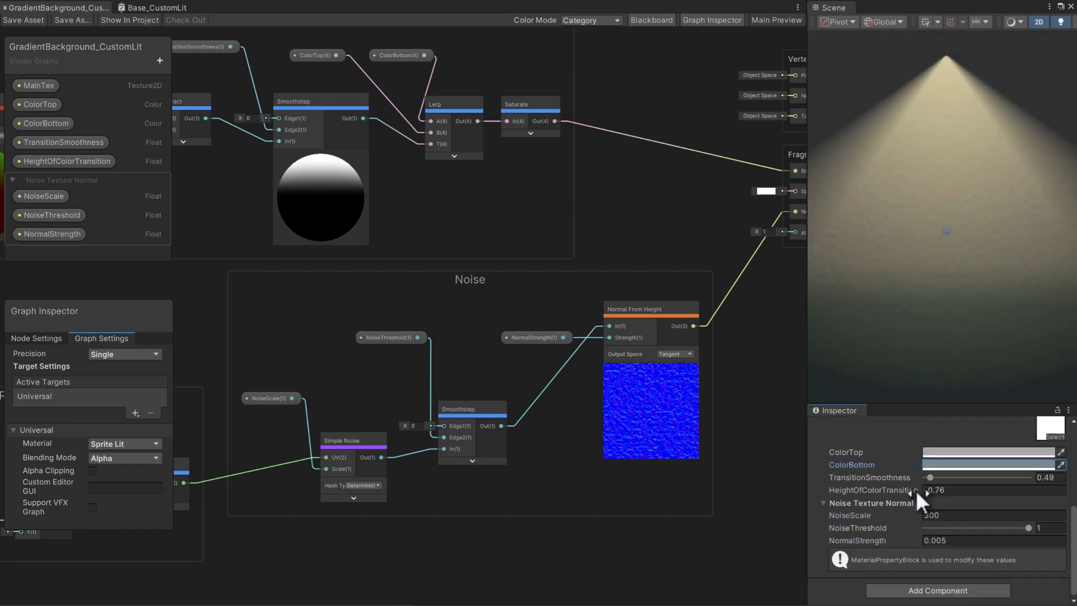
drag(916, 490, 917, 484)
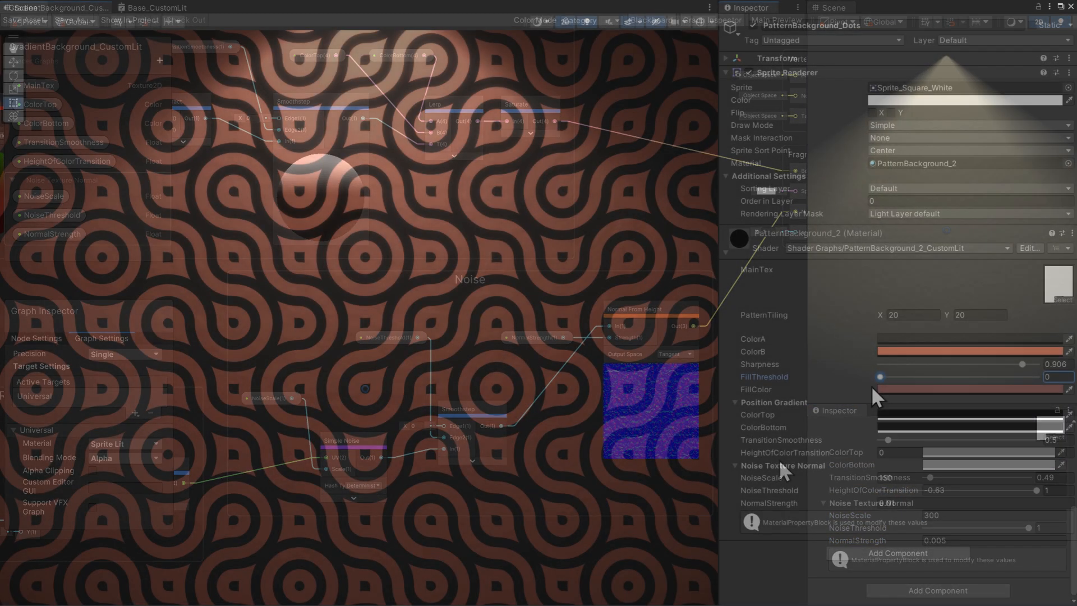
- Raise the PatternBackground_2 material's FillThreshold above 0
drag(879, 377, 917, 382)
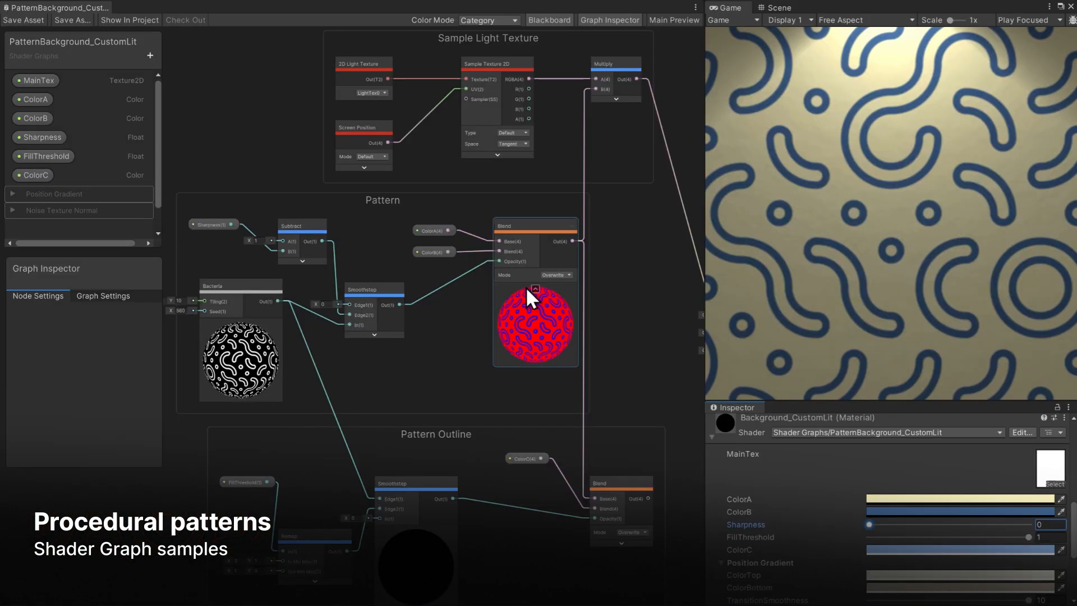
- Move the Sharpness property node in the Pattern group slightly closer to the Subtract node
drag(224, 223, 227, 223)
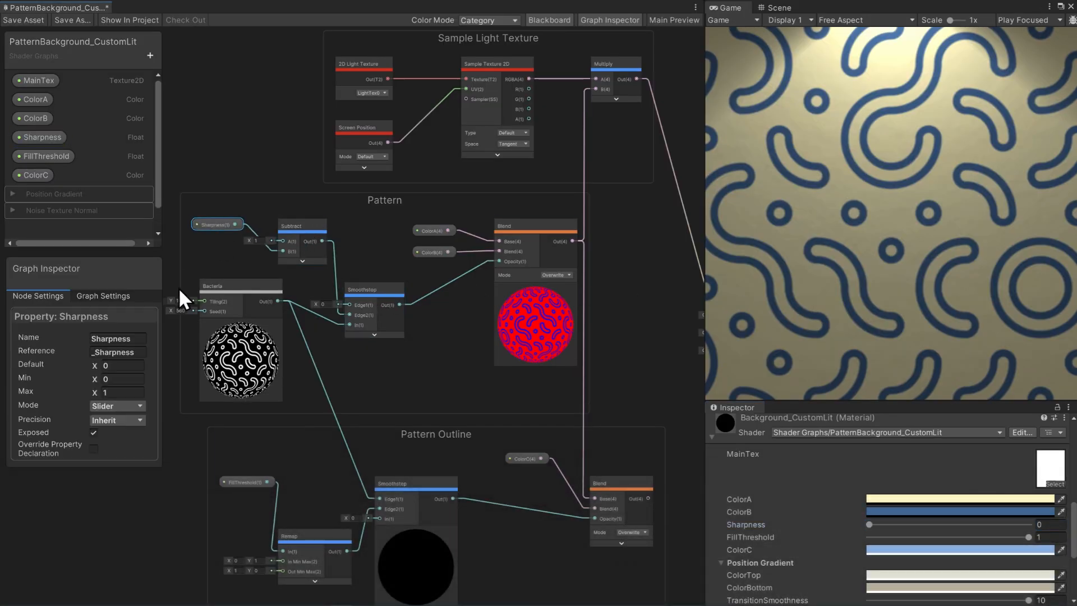
- Raise the pattern background material's Sharpness above 0 and show the result in the Scene view
drag(868, 524, 927, 522)
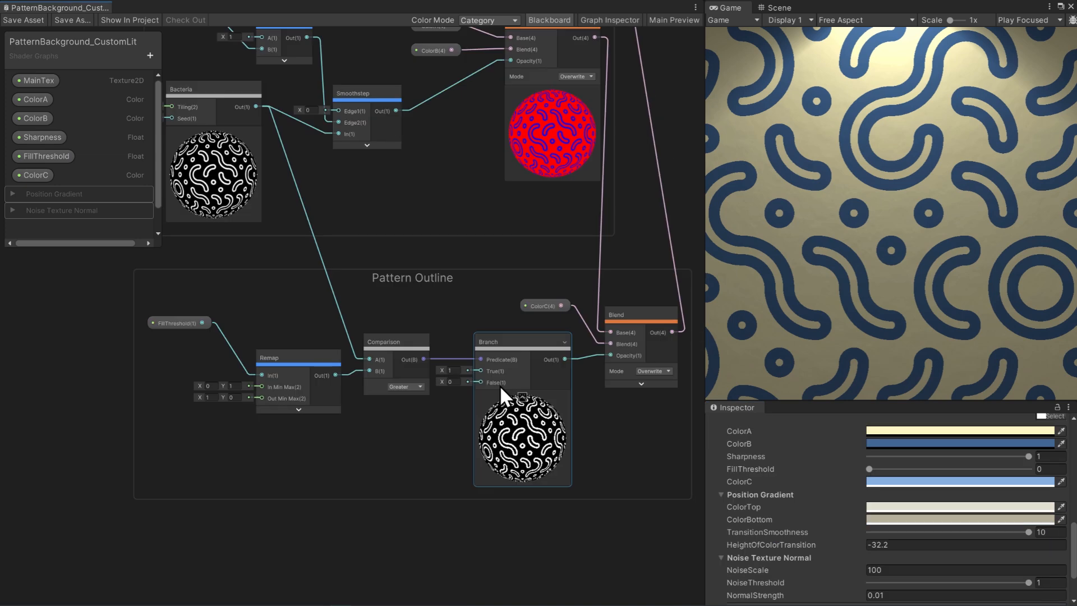
click(779, 8)
- Set the gradient material's TransitionSmoothness to about 0.49, and look over the Base_CustomLit graph before returning to GradientBackground_CustomLit
drag(979, 470, 931, 476)
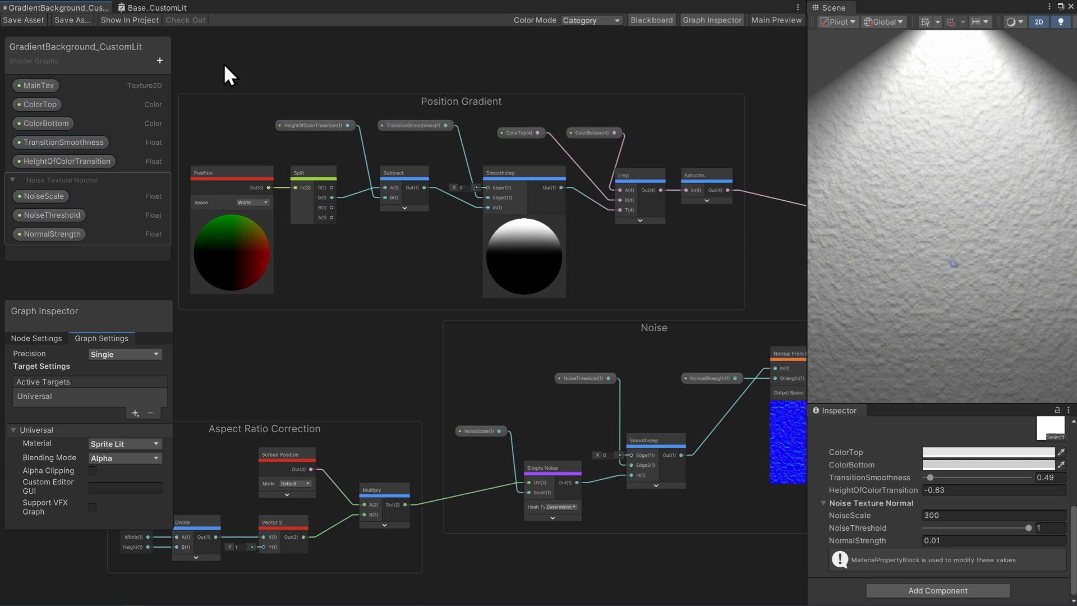
click(177, 10)
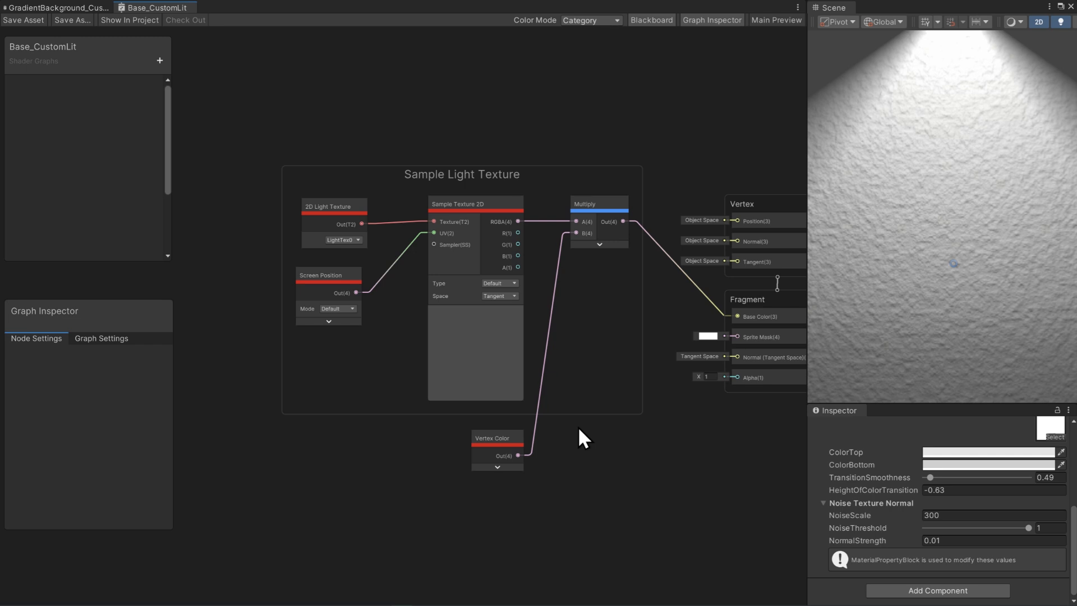
click(79, 10)
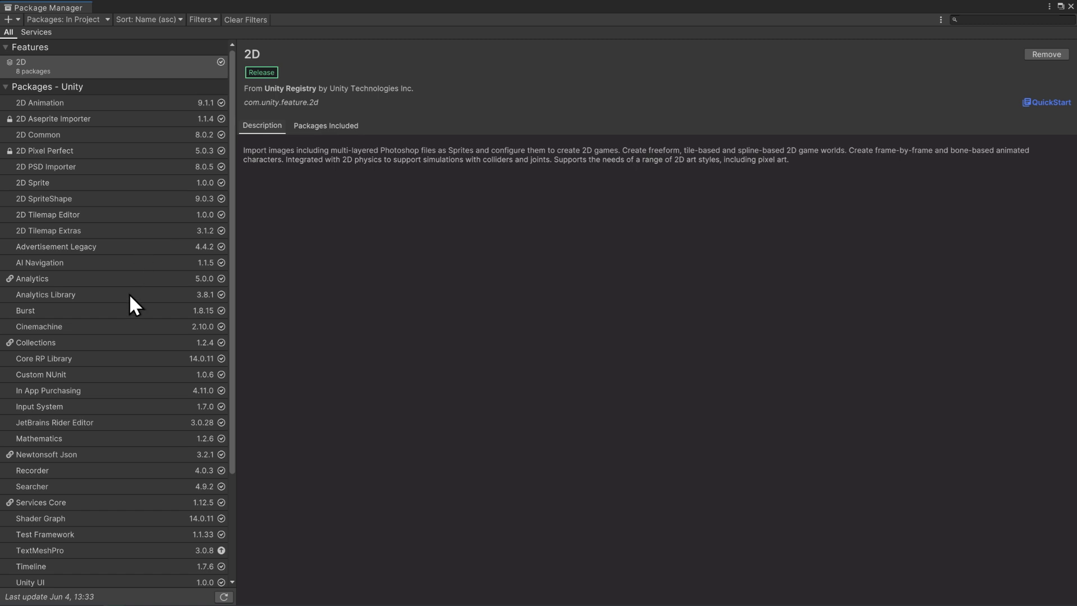
- Look up the samples of the Shader Graph package in the Package Manager
click(104, 518)
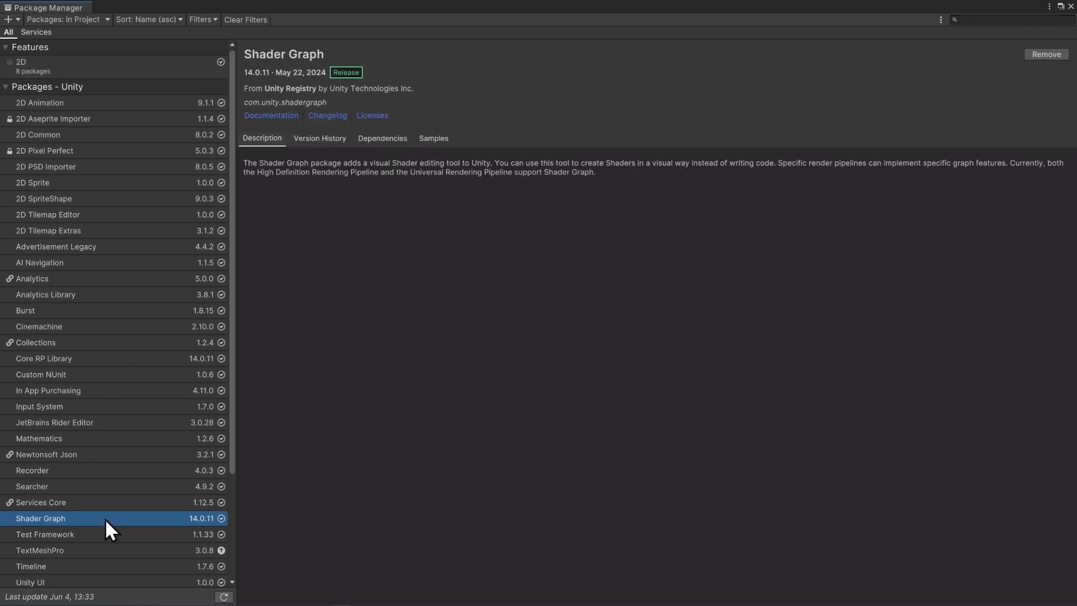
click(430, 144)
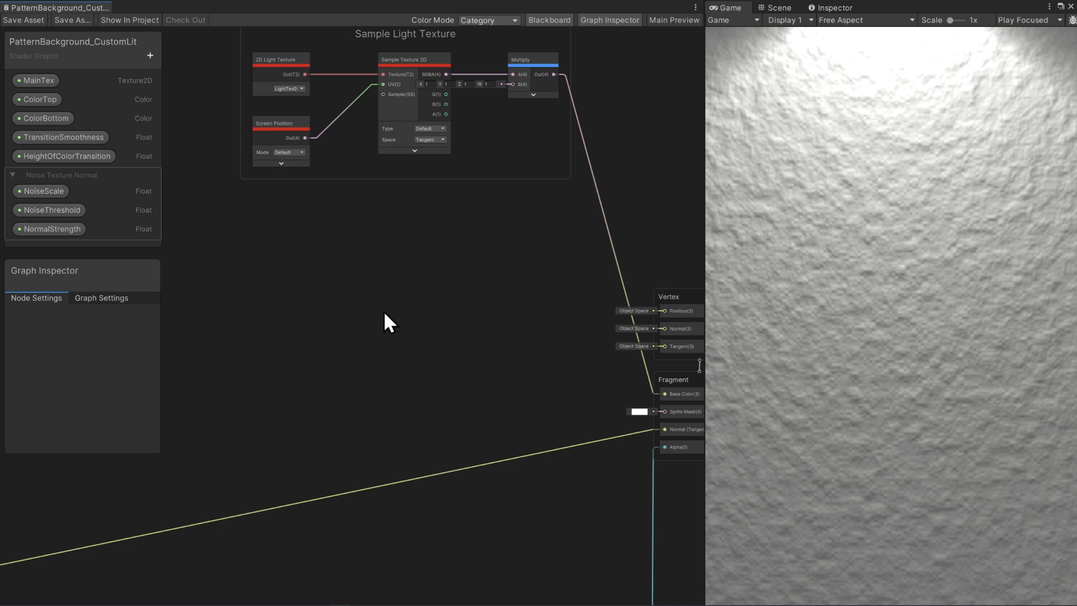
- Browse the available pattern nodes, add a Bacteria node to PatternBackground_CustomLit, and place it below the Sample Light Texture group
right_click(383, 311)
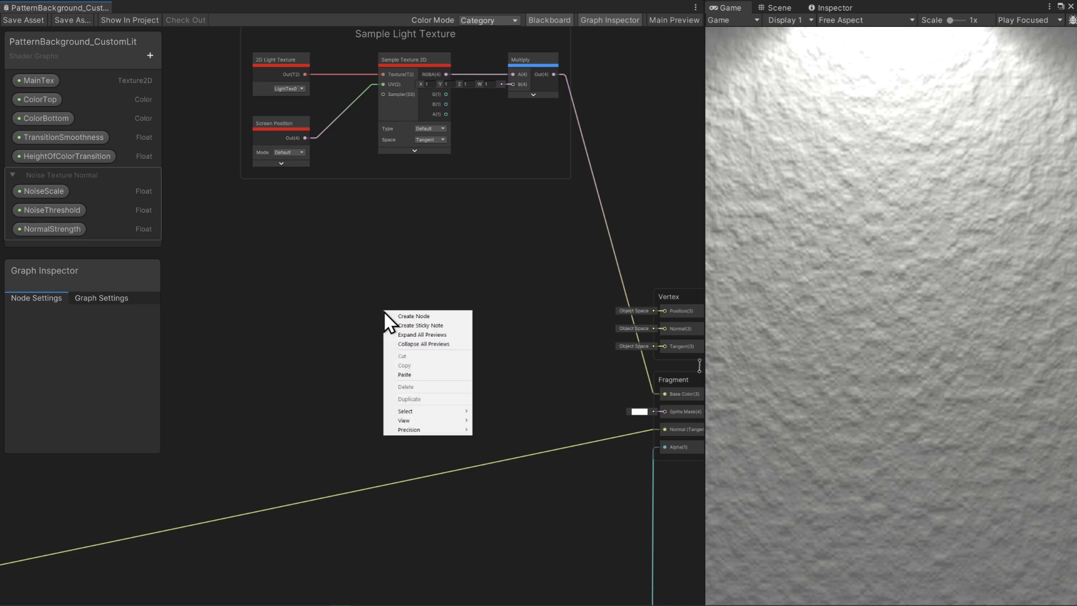
click(405, 316)
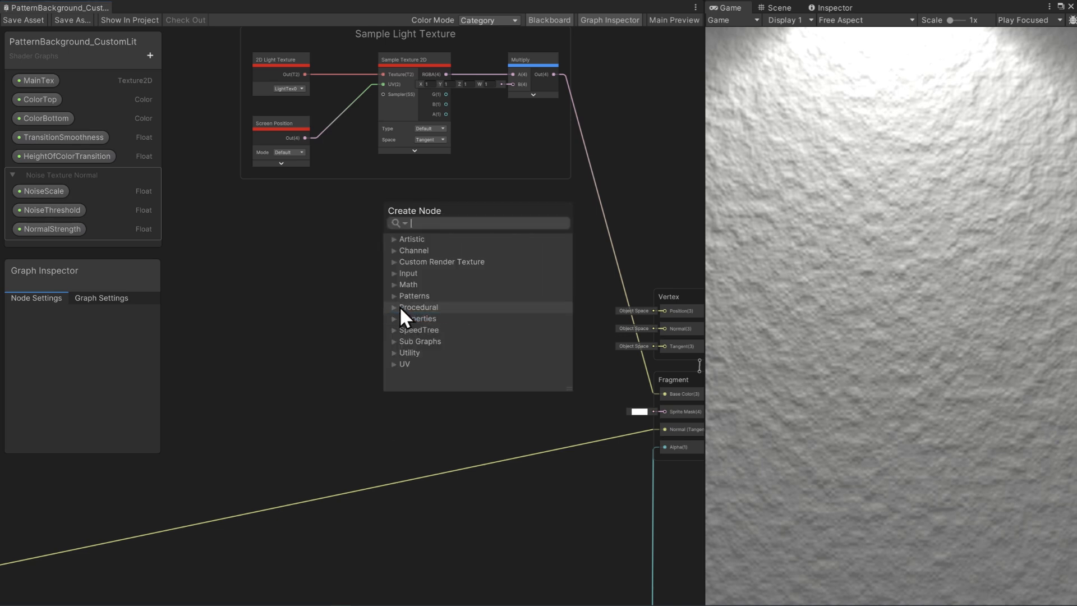
click(393, 297)
click(401, 307)
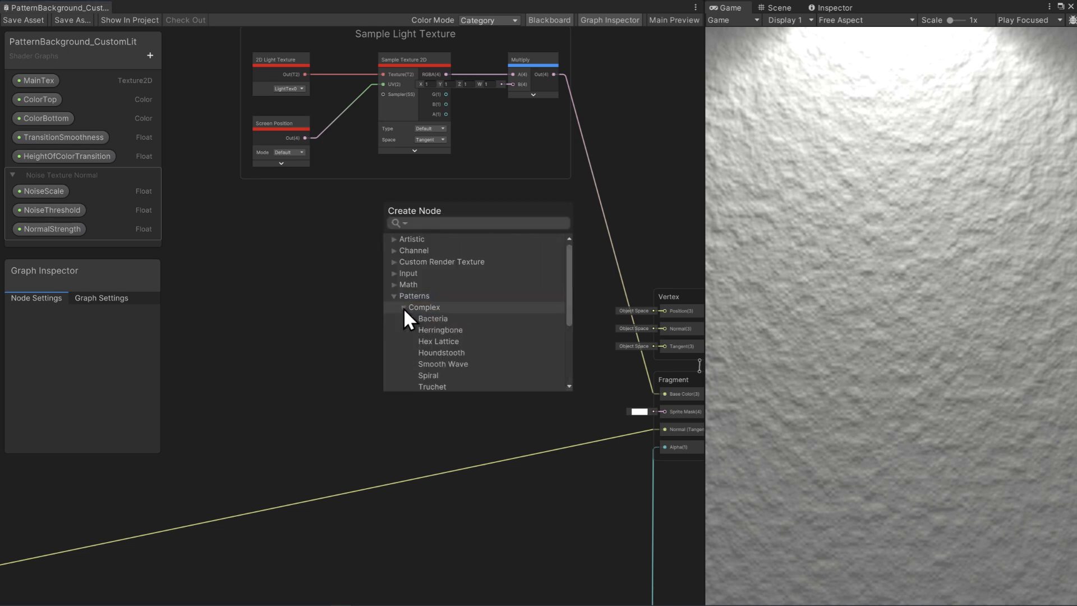
scroll(402, 308, down, 2)
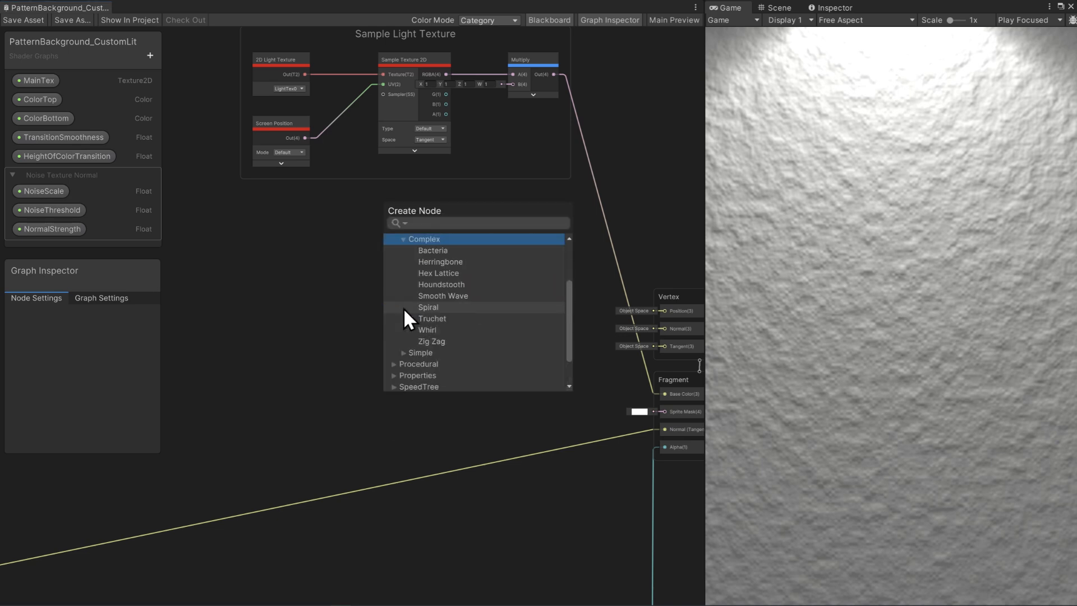
click(400, 353)
scroll(402, 351, down, 1)
click(394, 375)
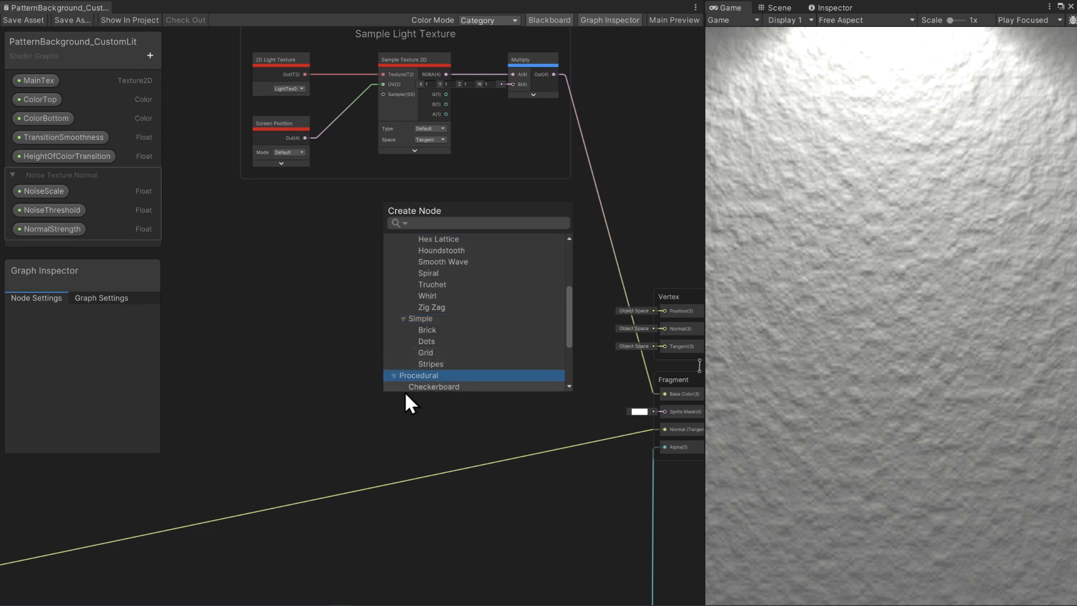
scroll(403, 386, down, 1)
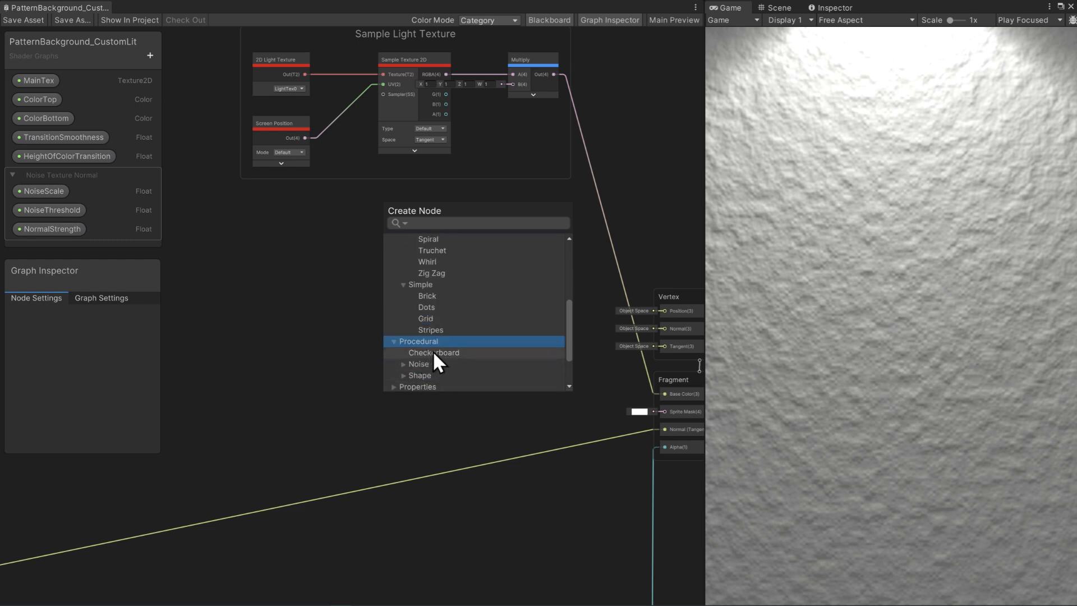
scroll(432, 349, up, 2)
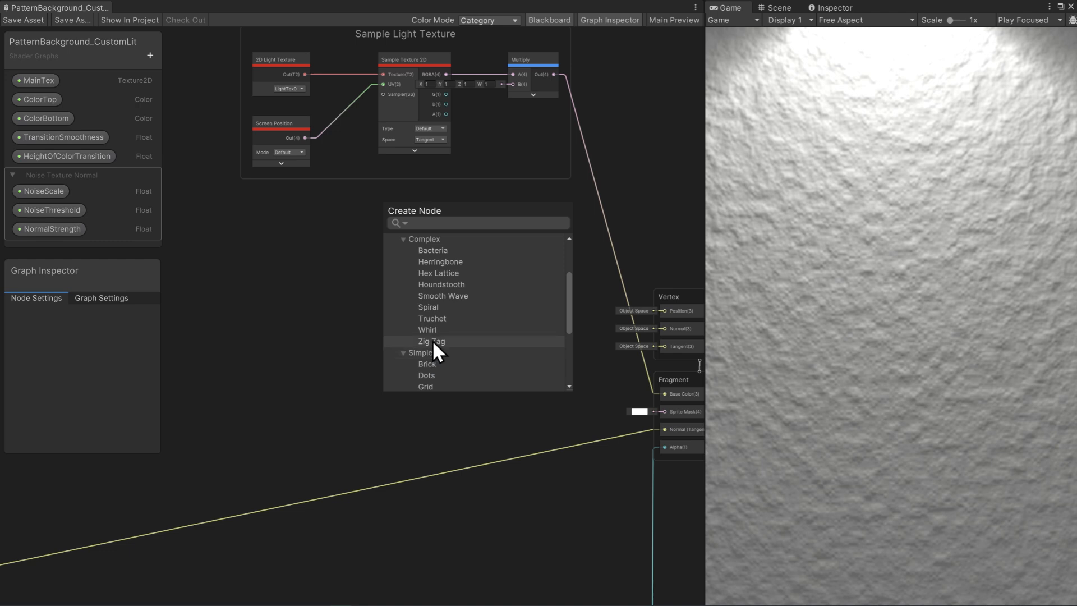
click(437, 251)
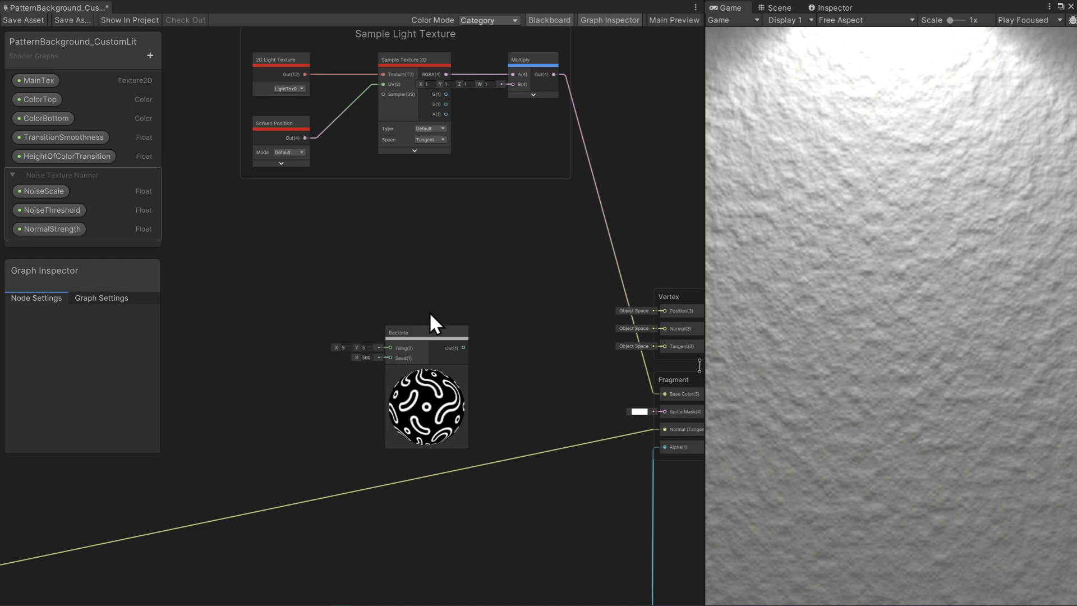
drag(422, 327, 284, 277)
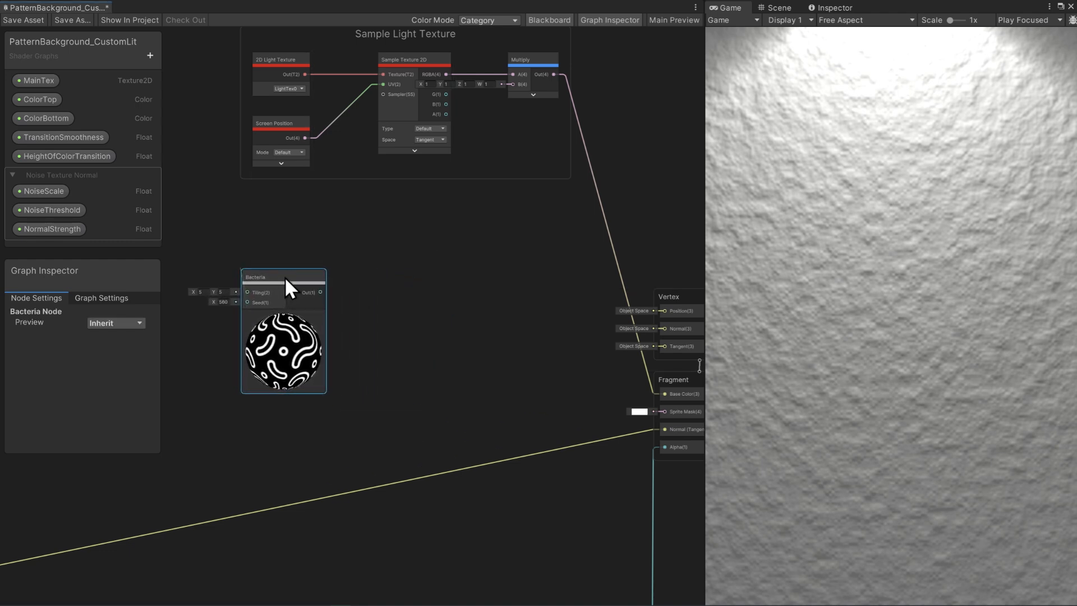
- Add a property category named Position Gradient to the PatternBackground_CustomLit blackboard
click(152, 58)
click(168, 64)
scroll(65, 240, down, 1)
double_click(65, 240)
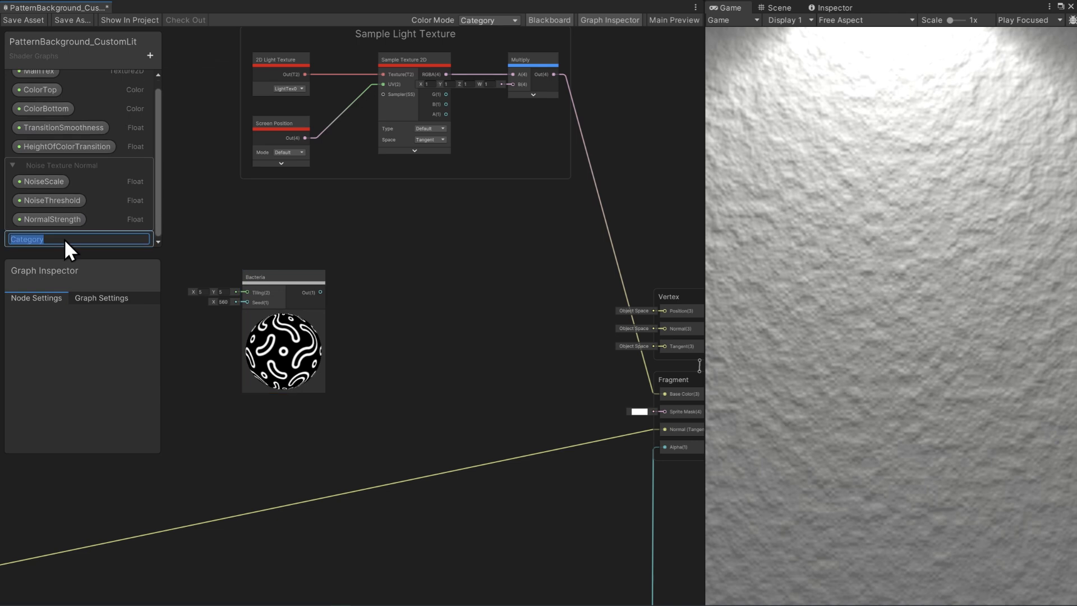
text(P)
text(osition Gradient)
key(Return)
scroll(70, 167, up, 1)
- Group the colour and transition properties under Position Gradient above Noise Texture Normal, and collapse both categories
drag(70, 168, 70, 167)
drag(40, 99, 51, 175)
drag(51, 100, 53, 157)
click(12, 100)
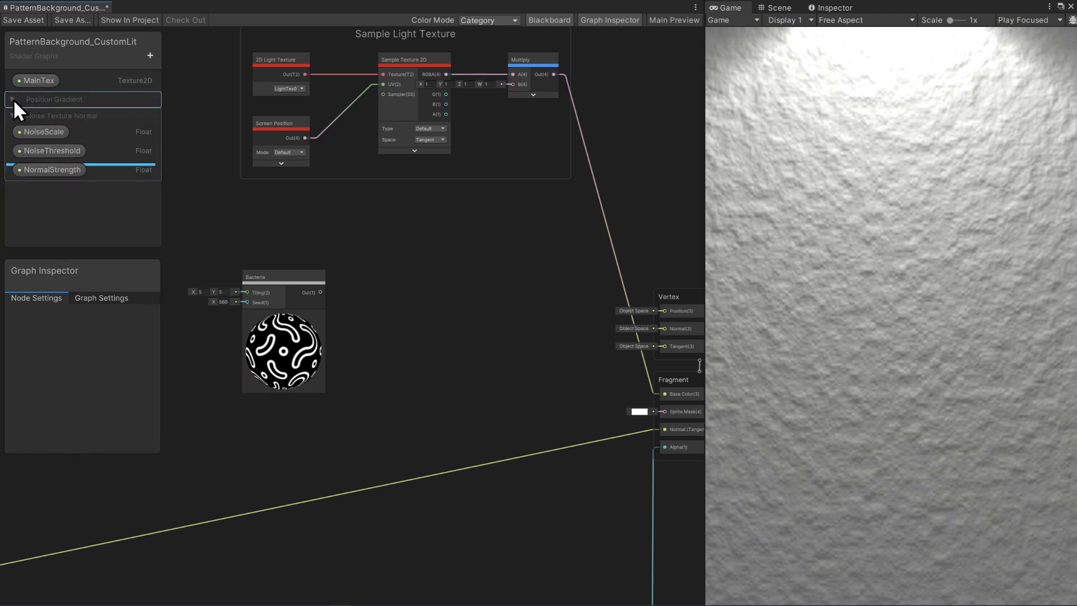
click(13, 116)
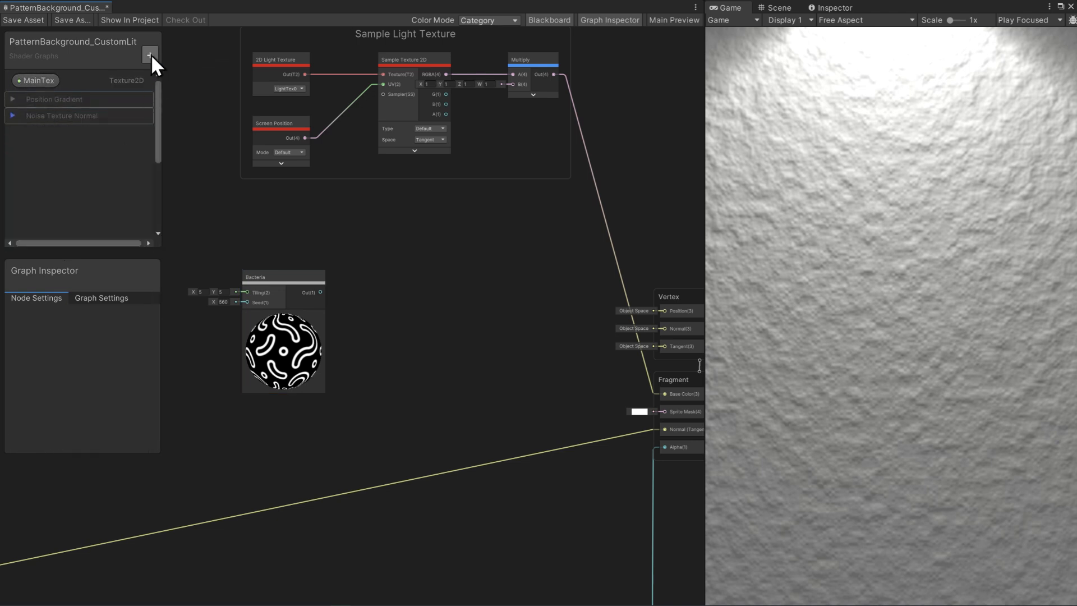
- Add two Color properties to the PatternBackground_CustomLit blackboard
click(151, 55)
click(170, 109)
click(150, 55)
click(180, 109)
- Rename the first new colour property ColorA and set its default to red, FF0000
click(37, 99)
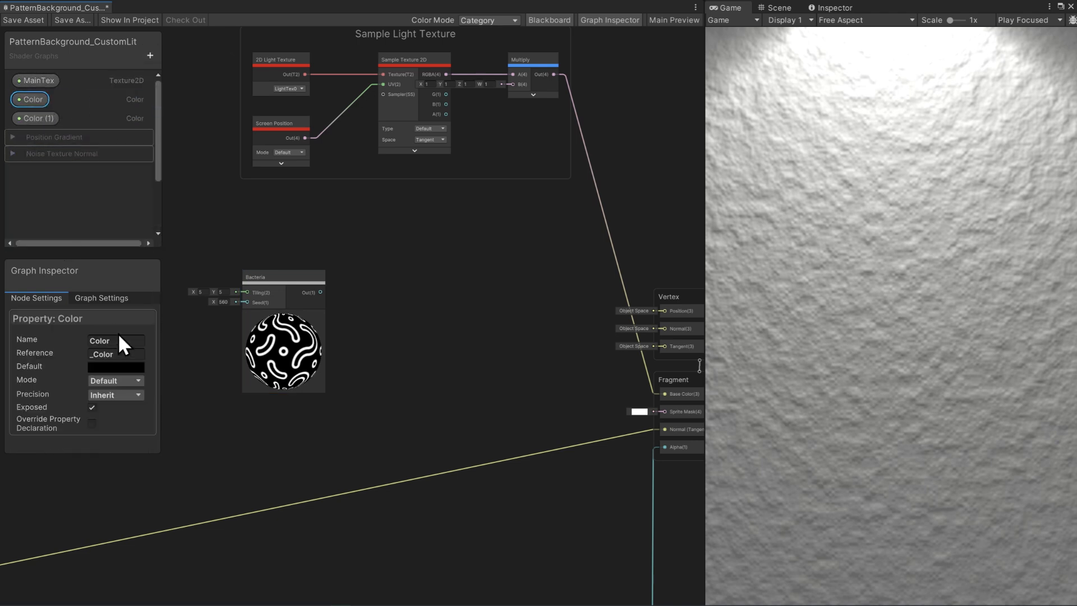
click(122, 339)
text(ColorA)
key(Return)
click(116, 367)
drag(208, 382, 224, 364)
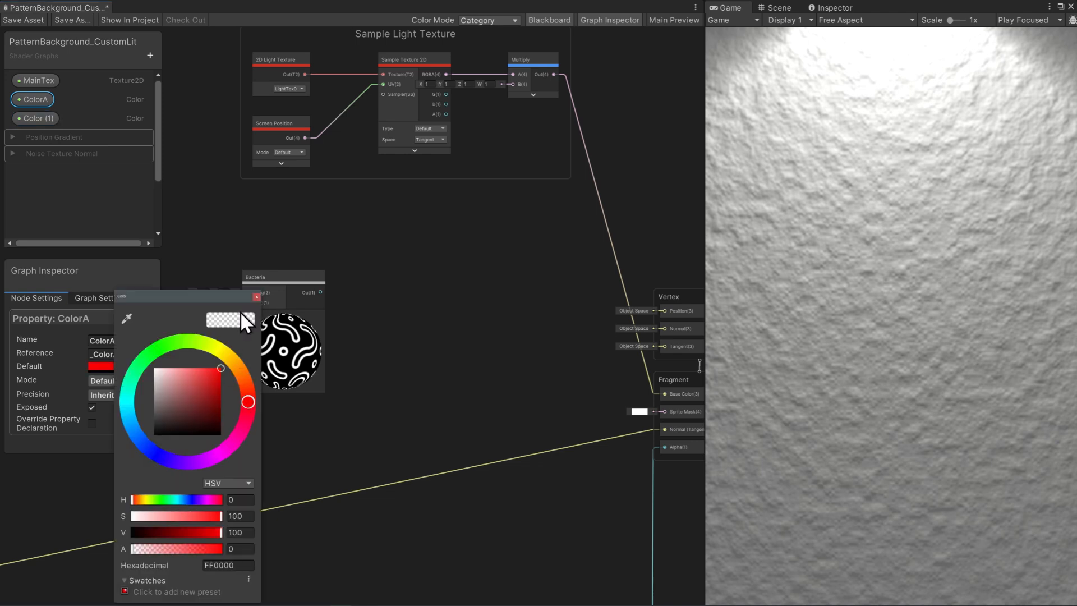
click(262, 293)
- Rename the second new colour property ColorB and set its default to a saturated blue
click(39, 119)
click(118, 341)
text(ColorB)
key(Return)
click(116, 367)
click(224, 369)
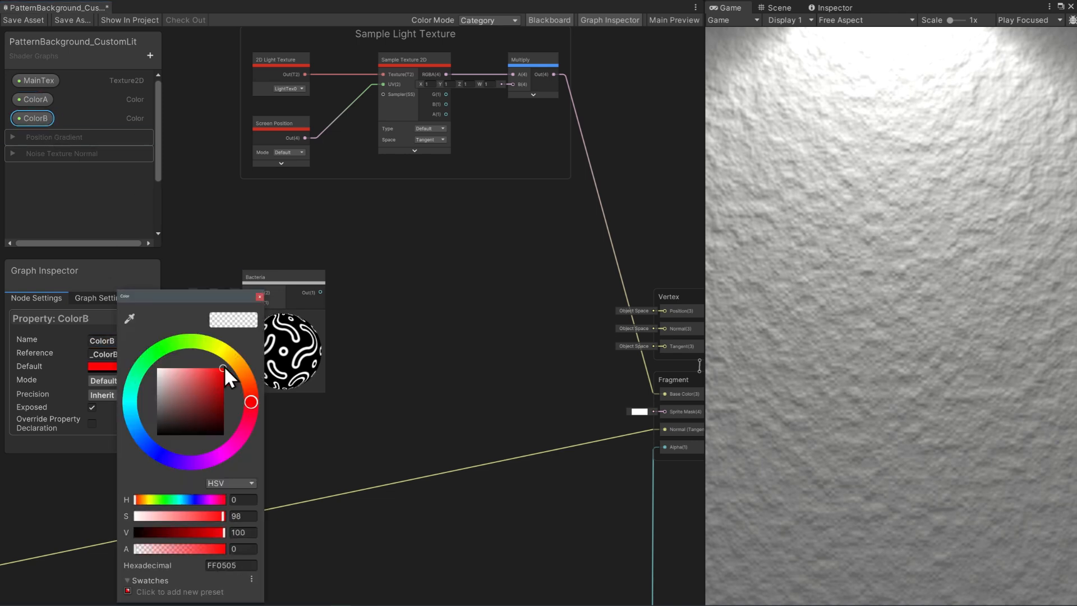
drag(251, 409, 160, 457)
click(260, 296)
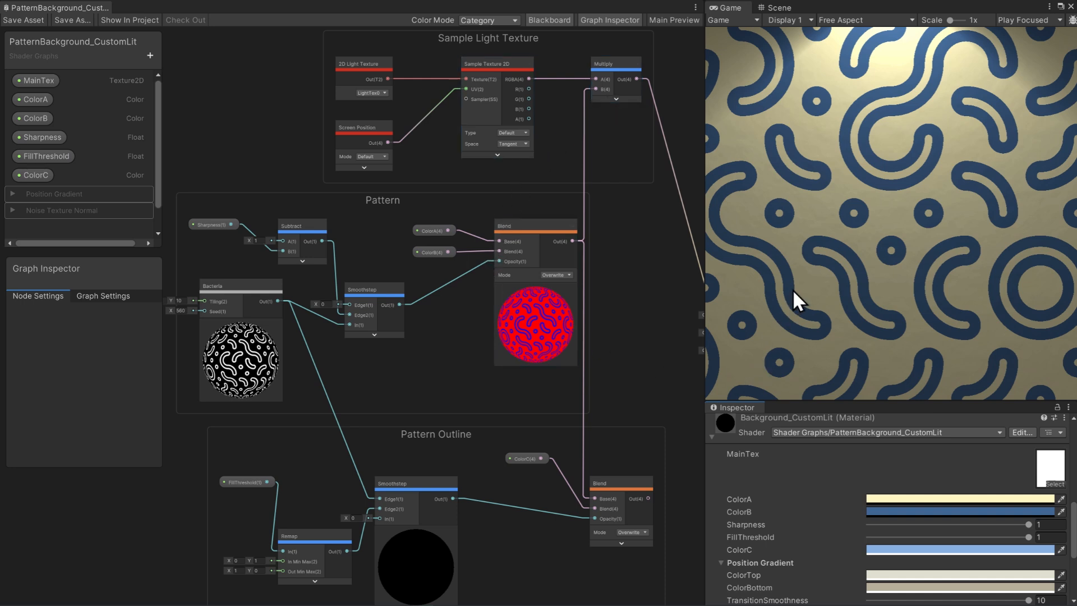
- Test the pattern material's Sharpness at 0 alongside the Sharpness node, and set it to 0.814
drag(1028, 524, 866, 531)
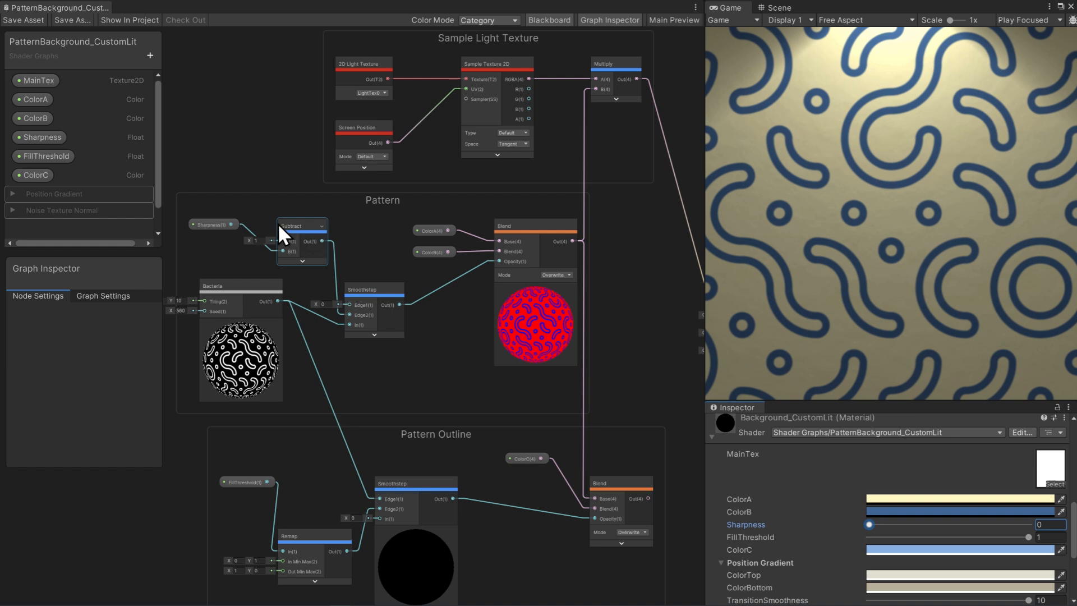
click(224, 223)
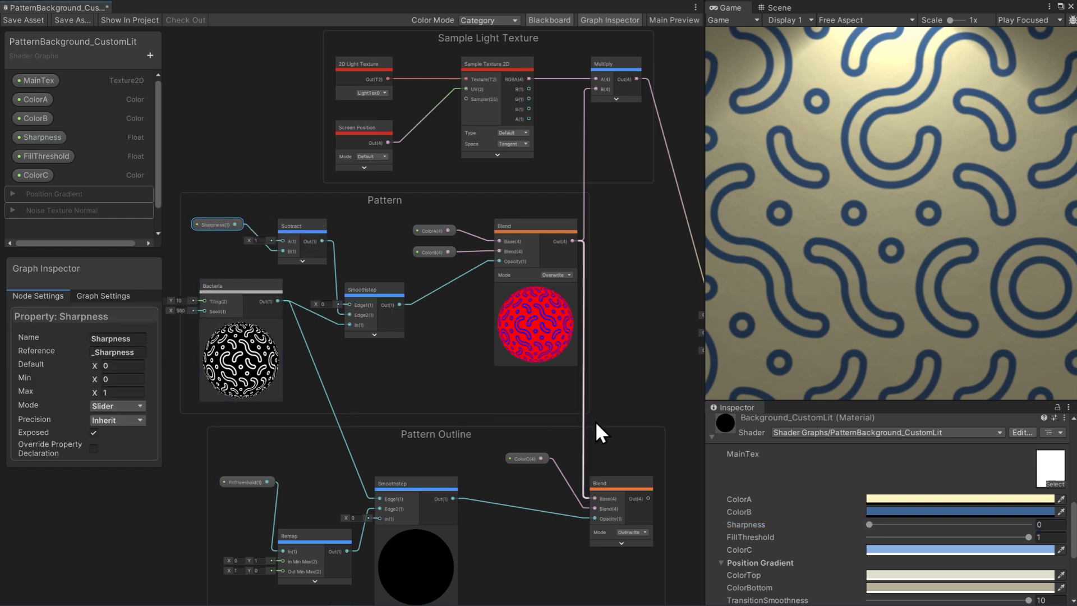
drag(868, 523, 997, 533)
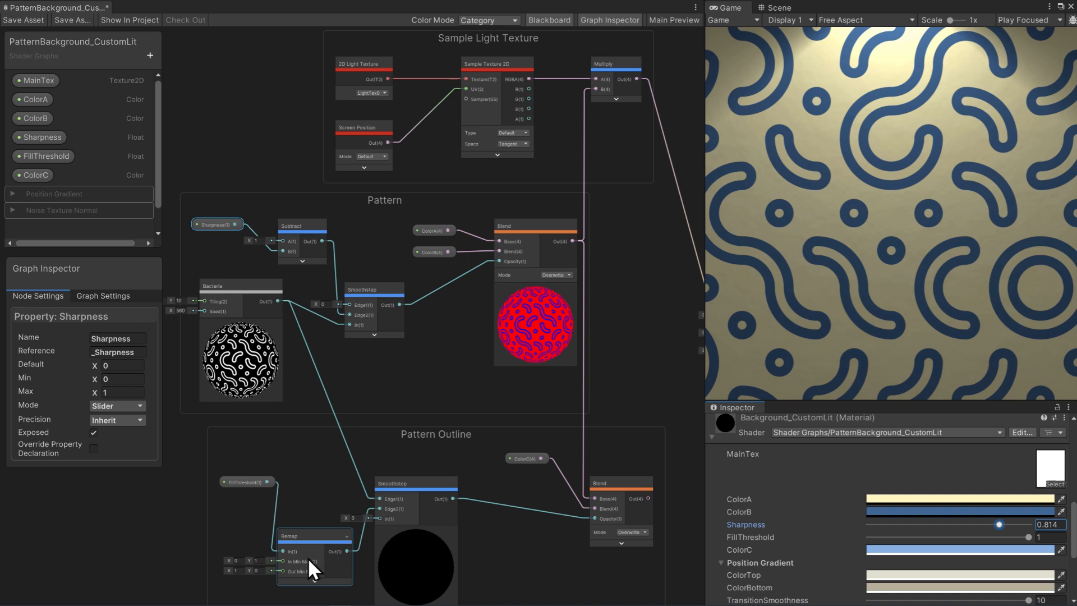
- Connect the Pattern Outline Blend output to input B of the Sample Light Texture Multiply node, and save the graph
drag(648, 498, 574, 101)
click(23, 20)
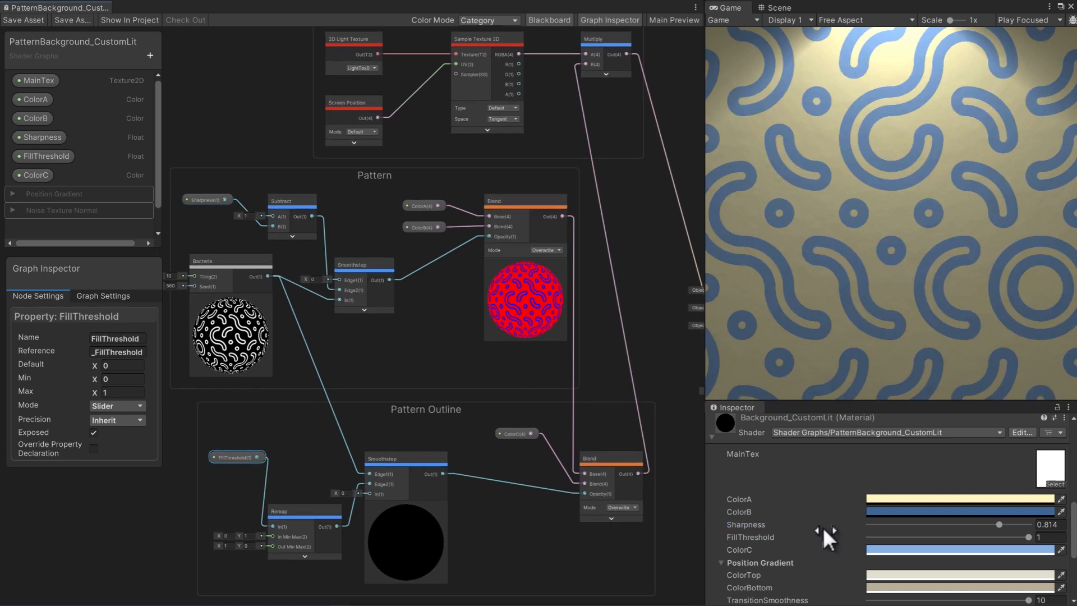
- Test the pattern material's FillThreshold at 0, 0.005 and 1, and return it to 0
drag(1033, 537, 848, 547)
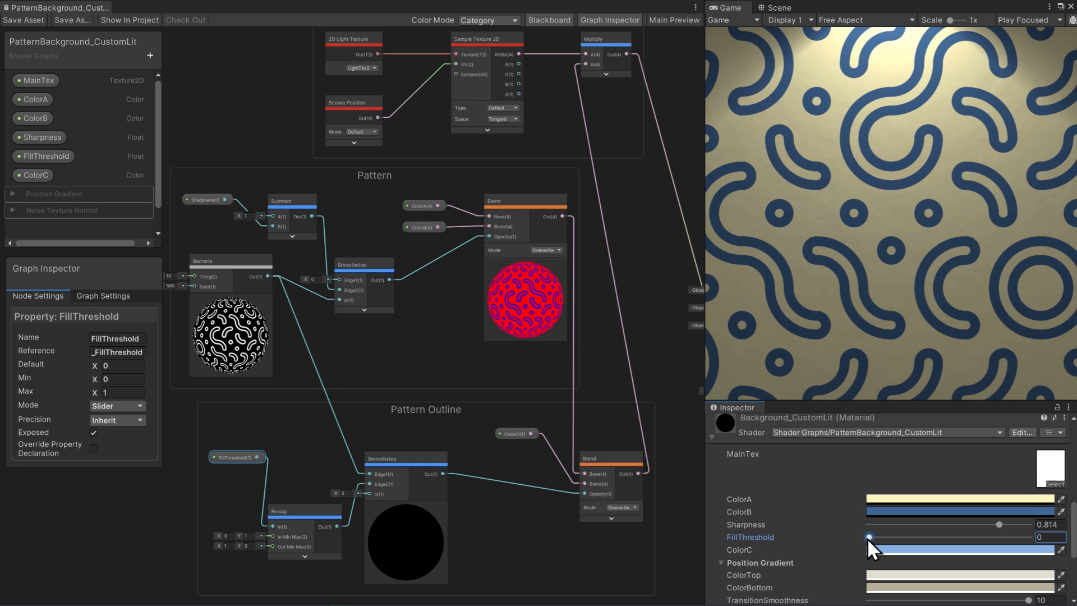
drag(867, 537, 867, 537)
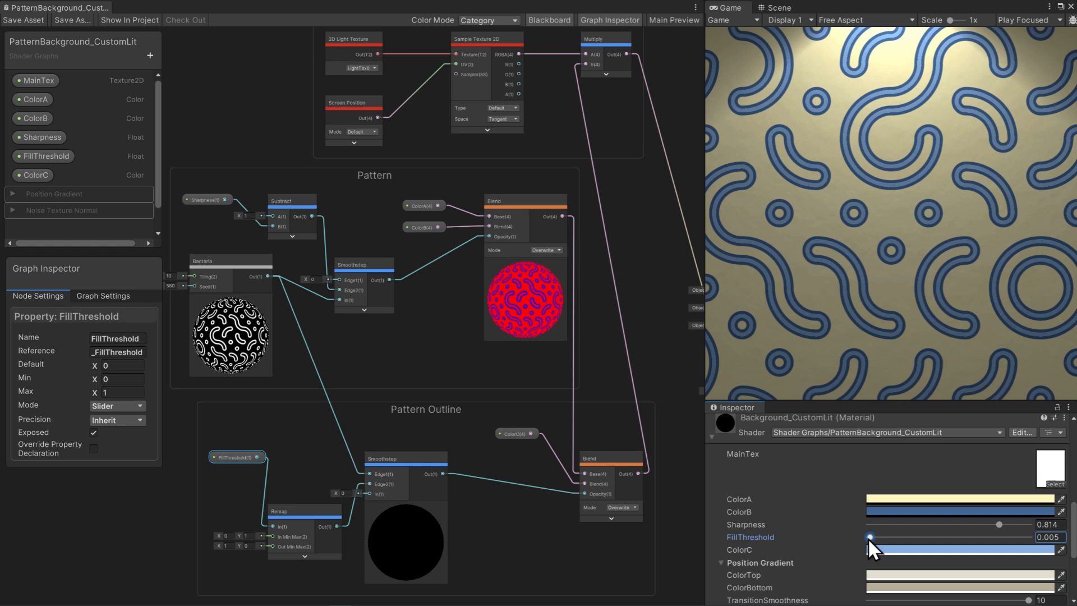
drag(867, 537, 1038, 545)
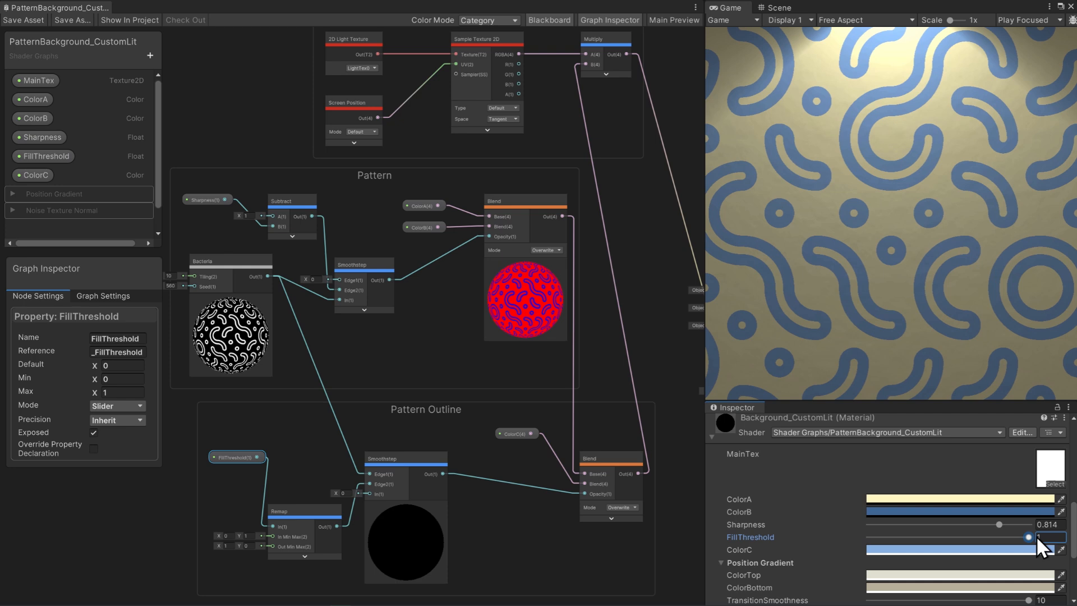
drag(1028, 537, 842, 544)
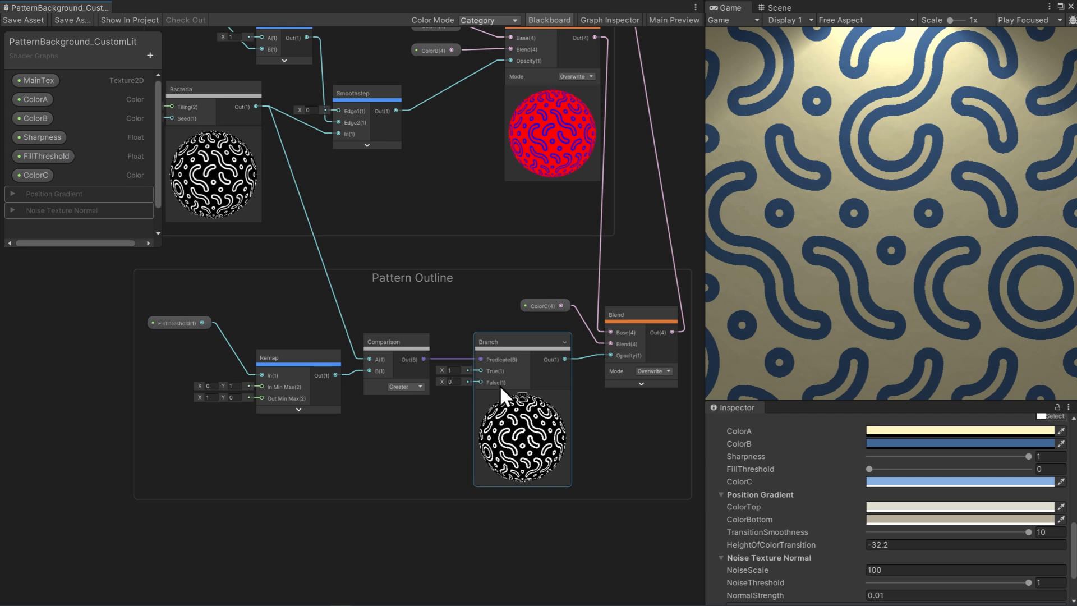
- Switch to the Scene view and raise the pattern material's FillThreshold slightly above 0
click(773, 8)
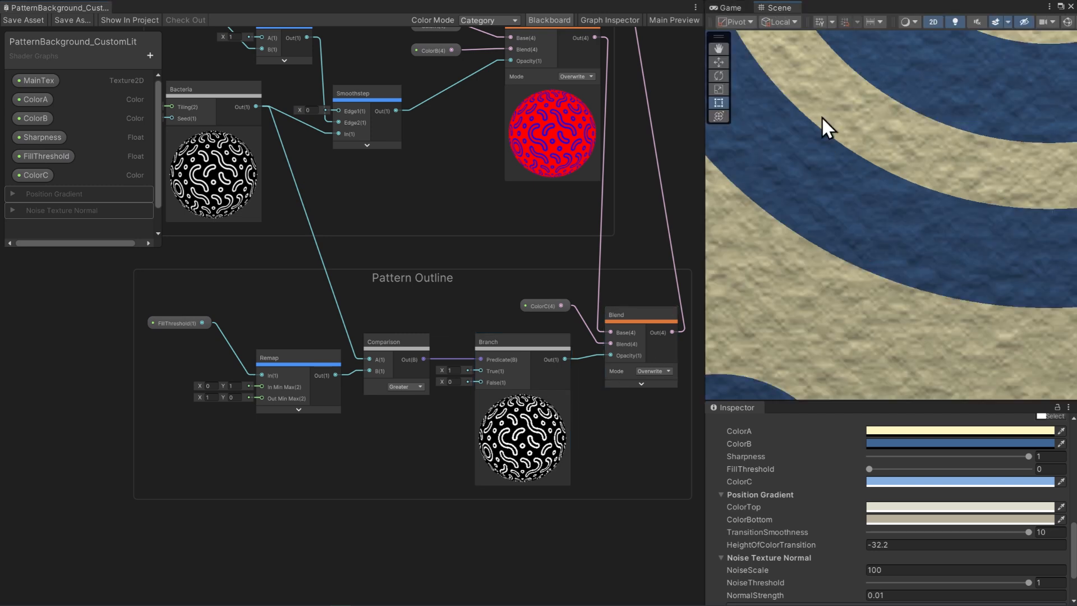
mouse_move(870, 468)
mouse_down()
mouse_move(1022, 473)
mouse_move(889, 488)
mouse_move(1024, 478)
mouse_move(876, 480)
mouse_up()
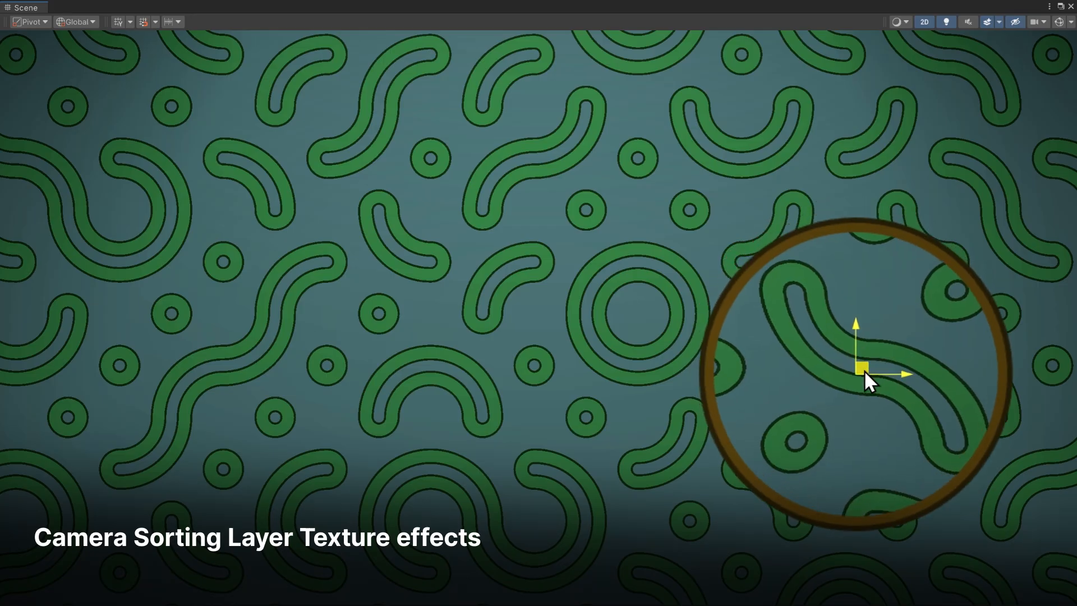
- Move the magnifying glass across the green pattern and adjust the MagnifyingGlass material's Zoom
drag(864, 369, 322, 224)
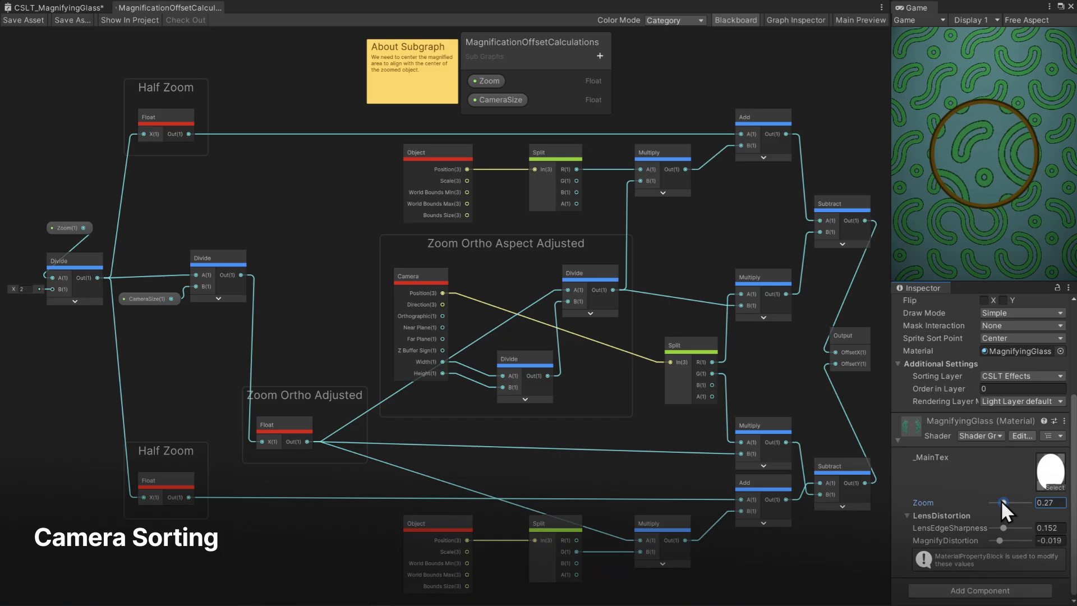
mouse_move(1000, 500)
mouse_down()
mouse_move(1028, 490)
mouse_move(999, 489)
mouse_up()
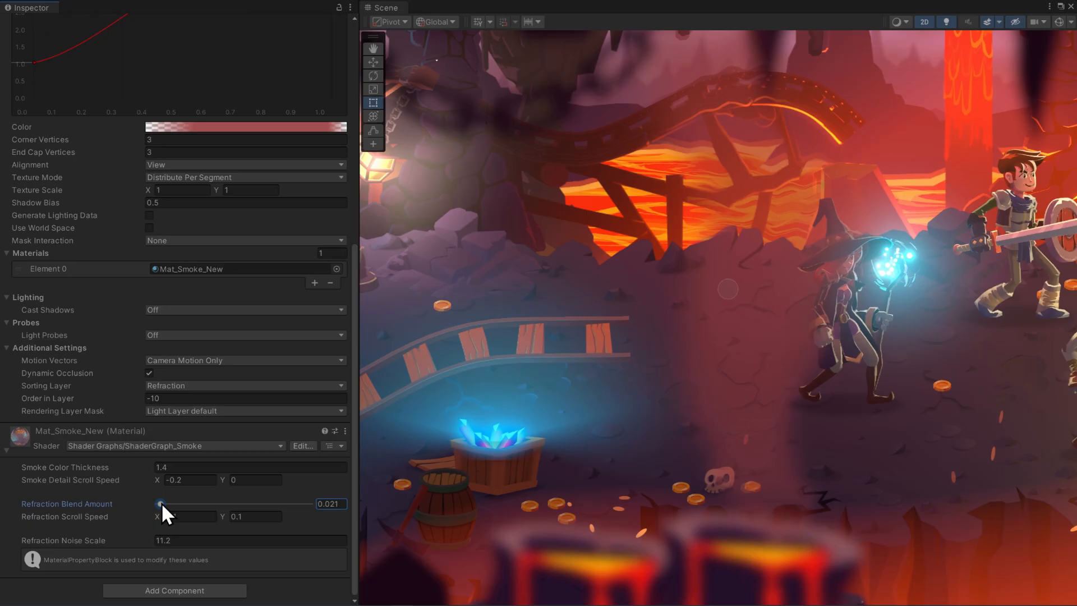
- Raise the Mat_Smoke_New material's Refraction Blend Amount above 0.021
drag(161, 503, 183, 504)
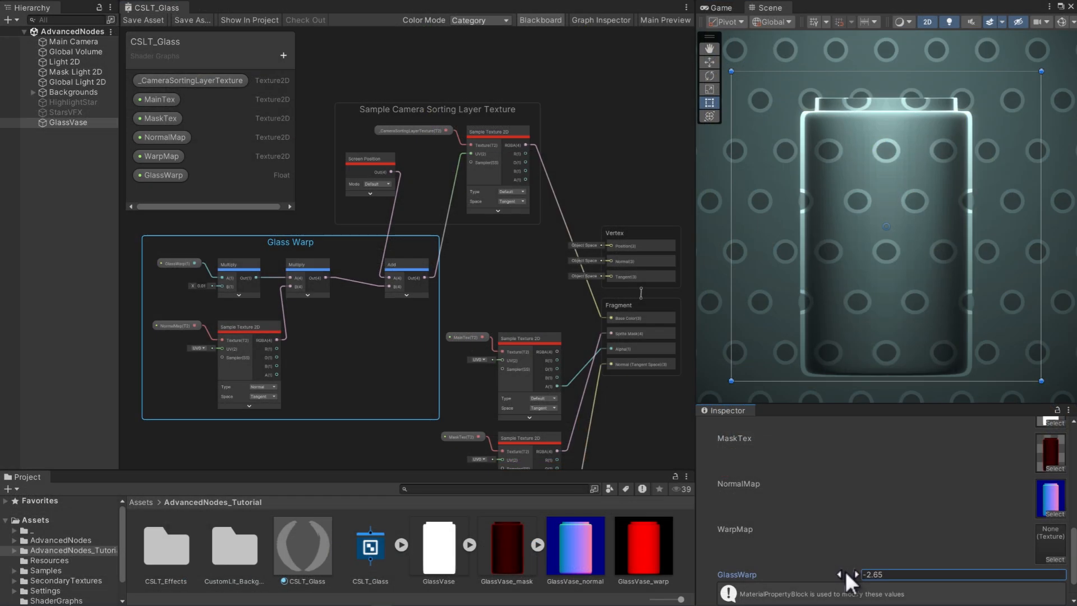
- Raise the GlassWarp value of the glass vase's material
drag(846, 571, 906, 567)
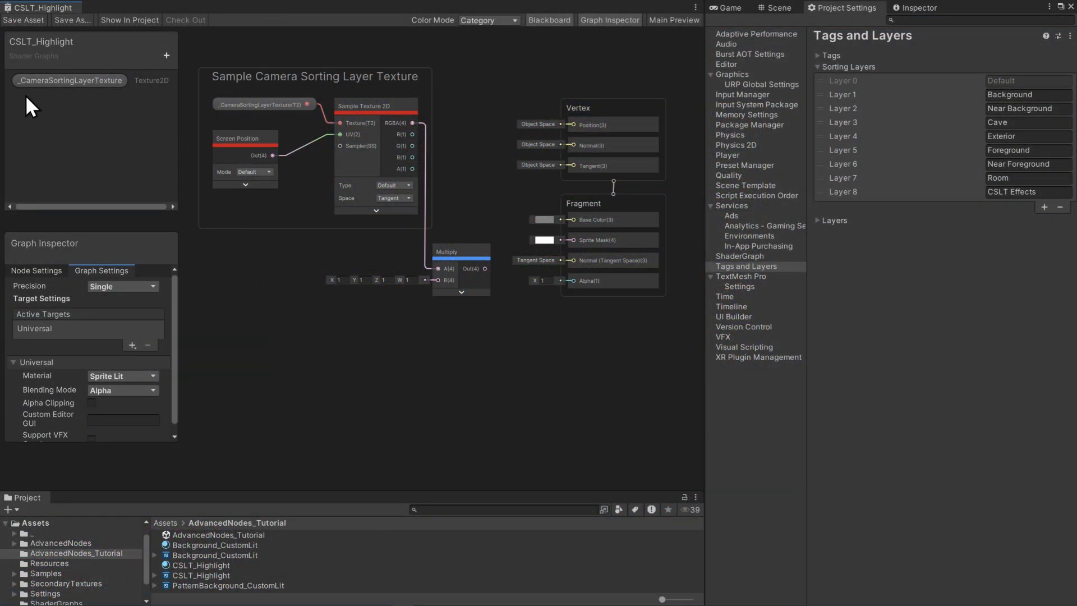
- Show the node settings of the _CameraSortingLayerTexture property in the CSLT_Highlight graph
click(74, 82)
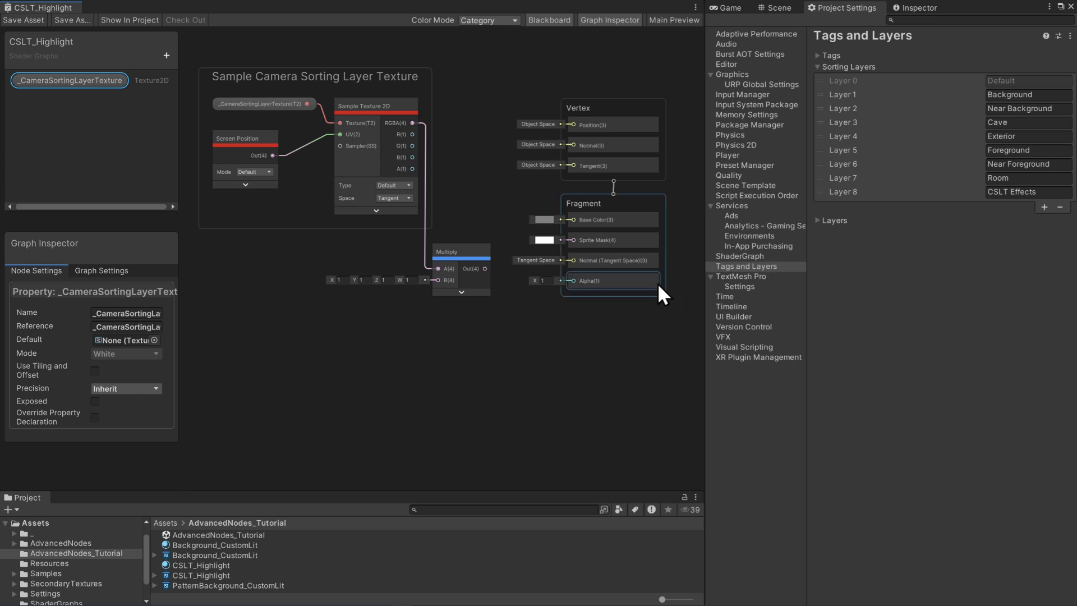
- Set the Foremost Sorting Layer to Room for the Camera Sorting Layer Texture in the Renderer2D asset from the Settings folder
click(52, 595)
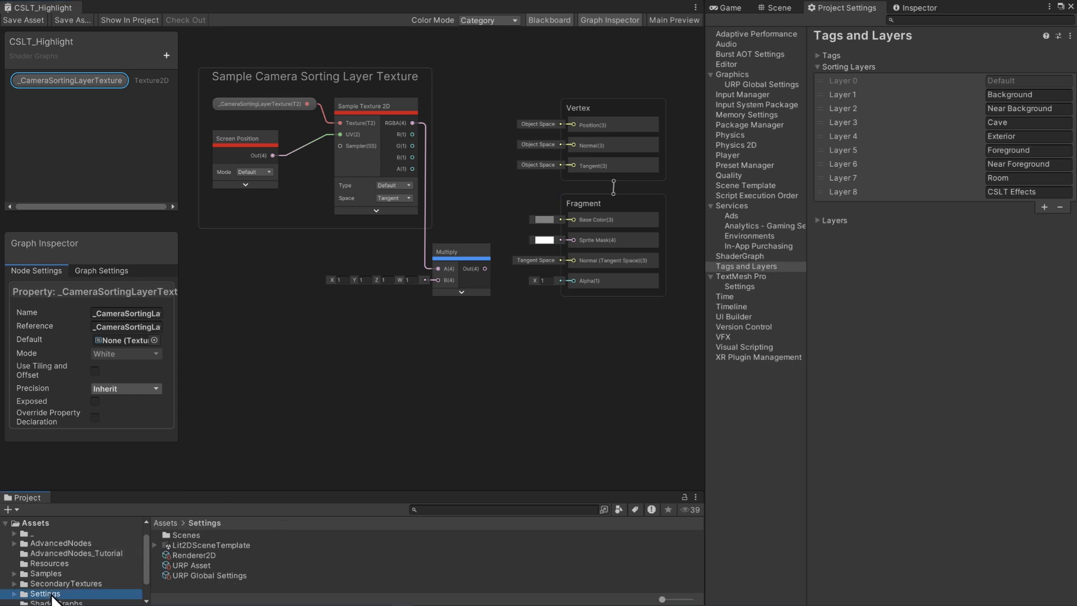
click(197, 556)
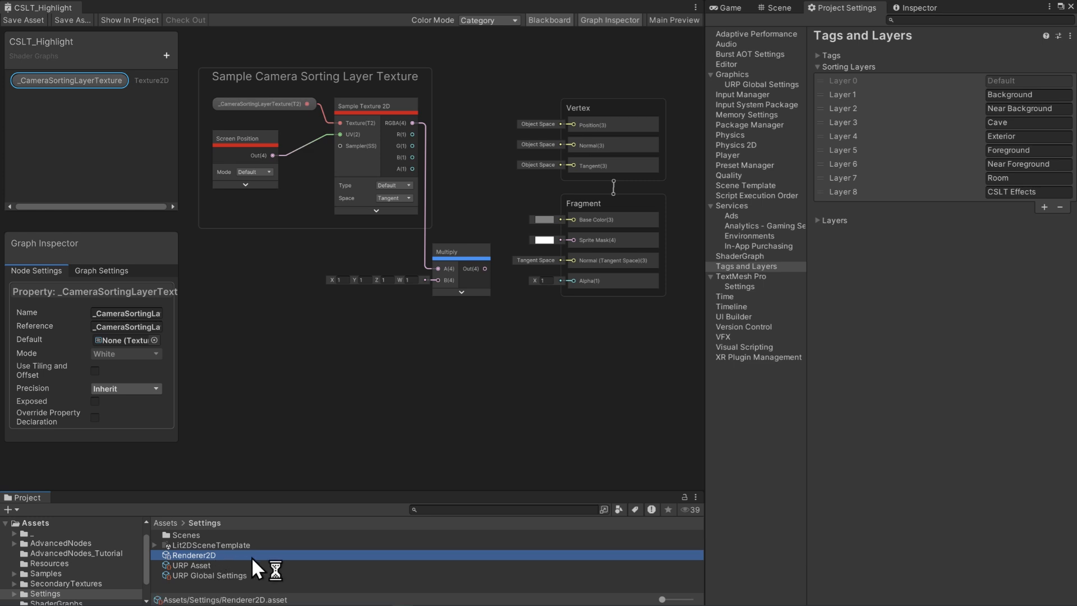
click(900, 7)
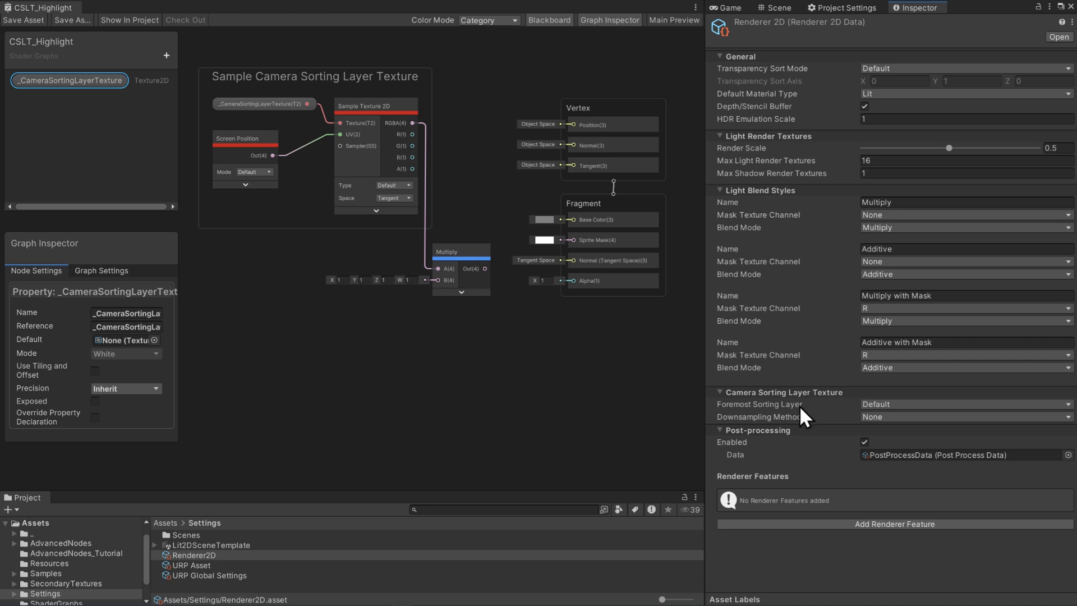
mouse_move(799, 406)
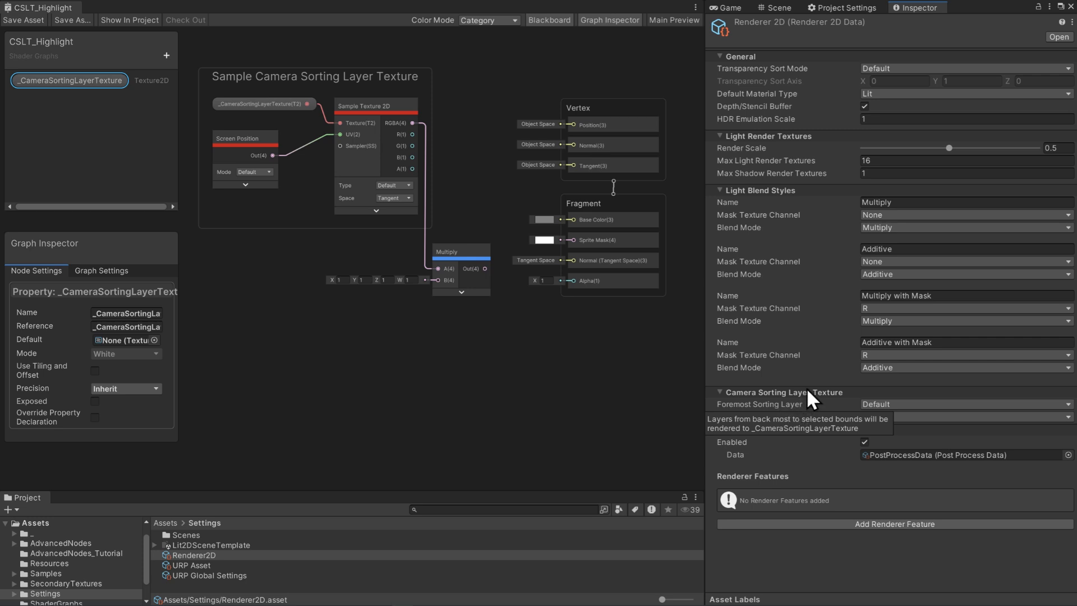
click(893, 405)
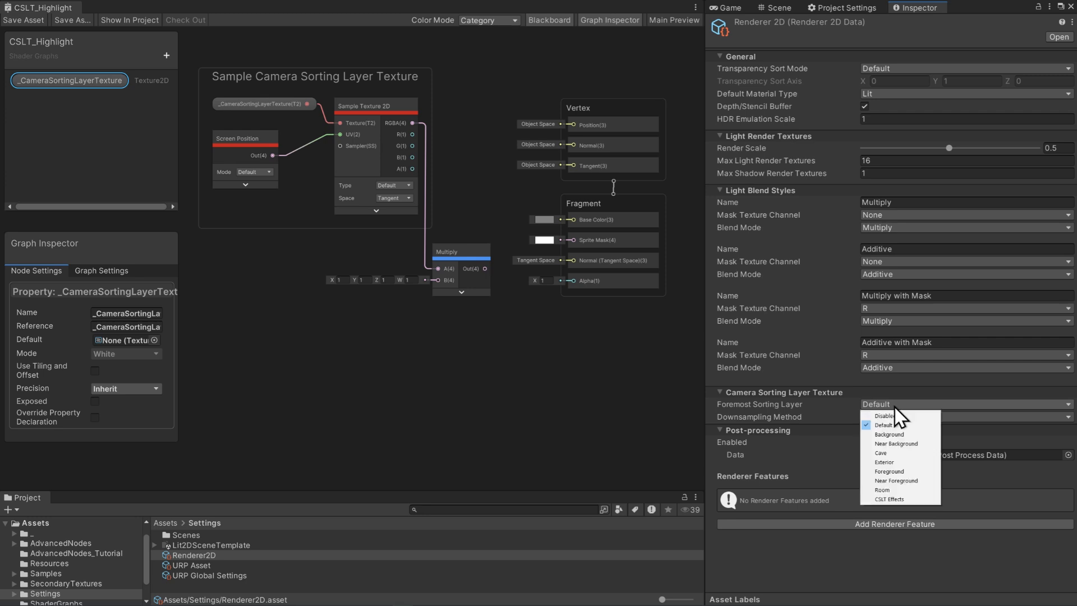
click(918, 491)
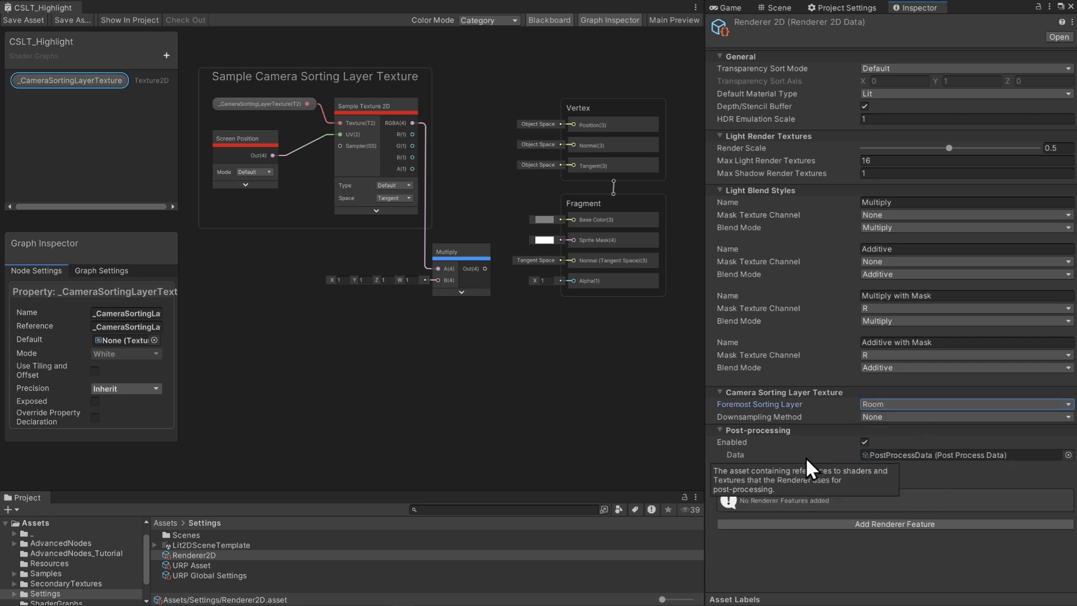
- Show the CSLT_Highlight shader graph asset from the AdvancedNodes_Tutorial folder and select the graph's _CameraSortingLayerTexture property
click(76, 554)
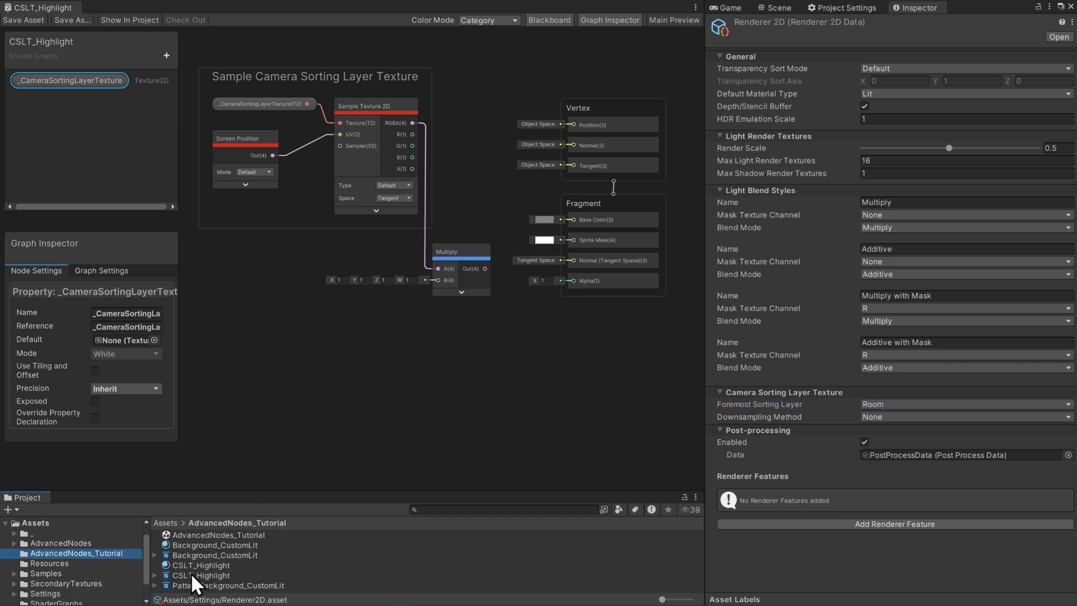
click(243, 575)
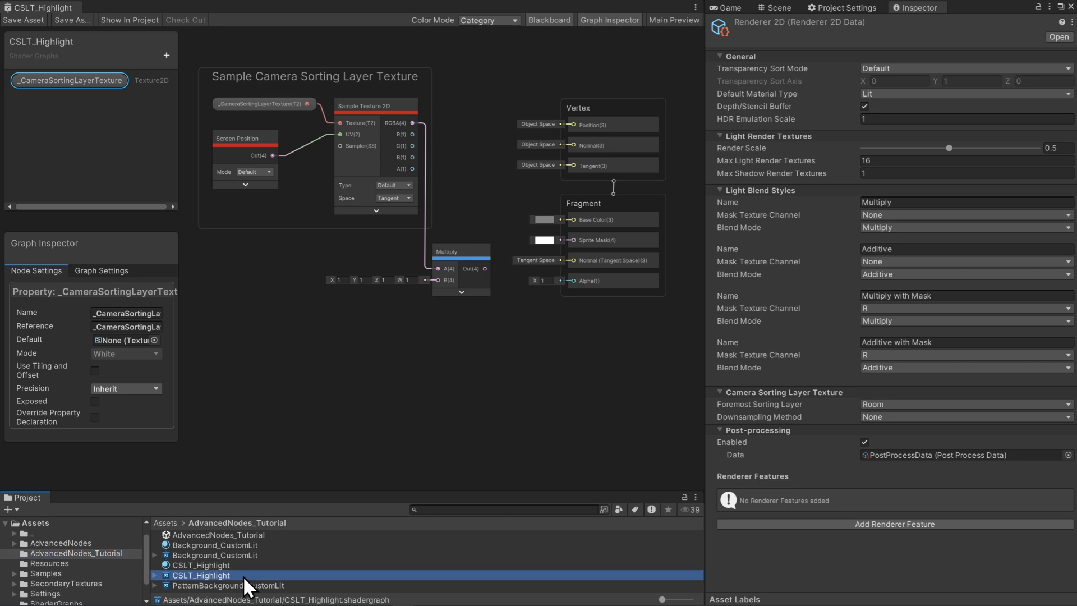
click(278, 337)
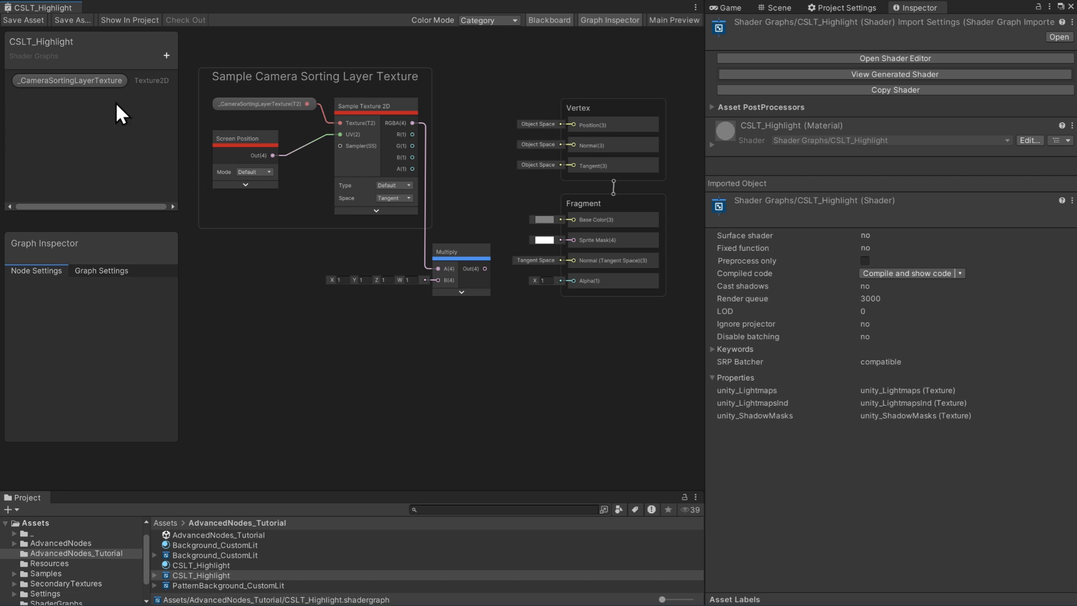
click(90, 80)
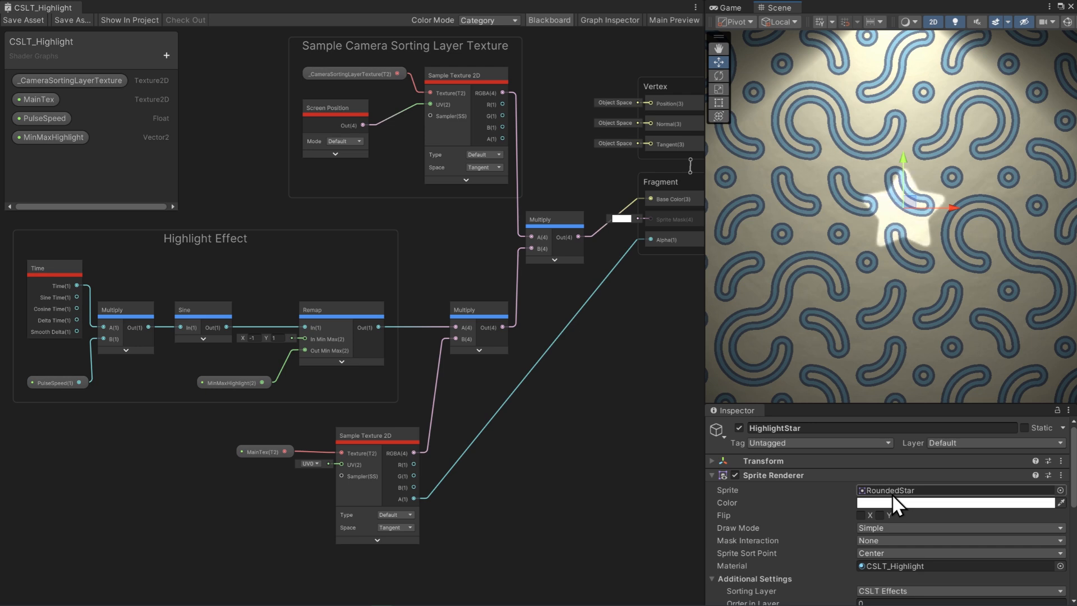
- Set the Y value of MinMaxHighlight to 1 in HighlightStar's CSLT_Highlight material
scroll(890, 557, down, 3)
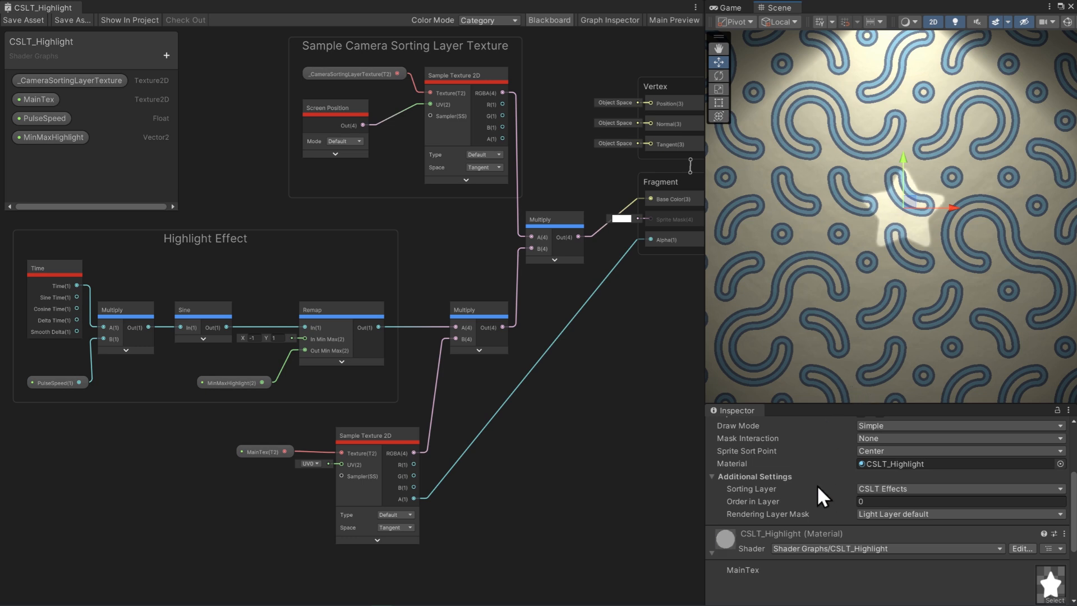
scroll(820, 495, down, 3)
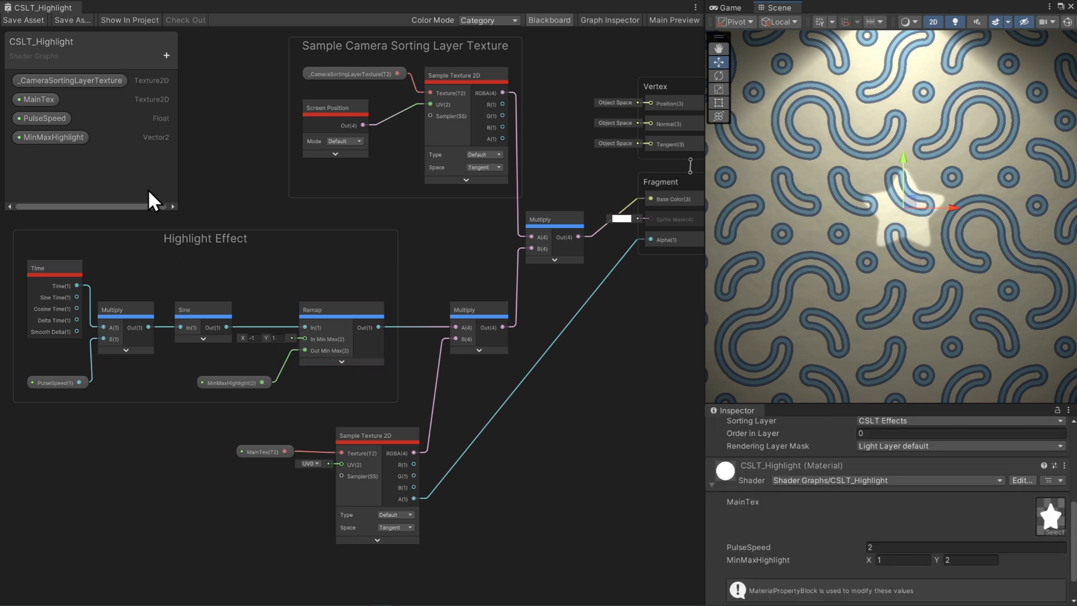
mouse_move(61, 98)
mouse_move(73, 140)
click(954, 559)
text(1)
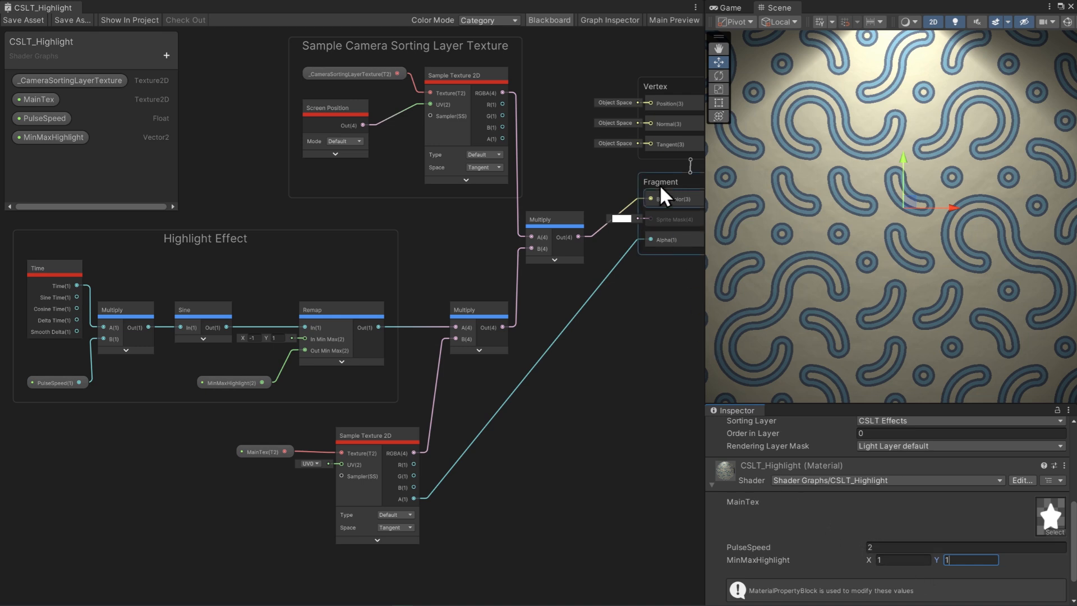
- Briefly check the CSLT_Highlight graph's target settings, including its material type, and hide them again
click(601, 19)
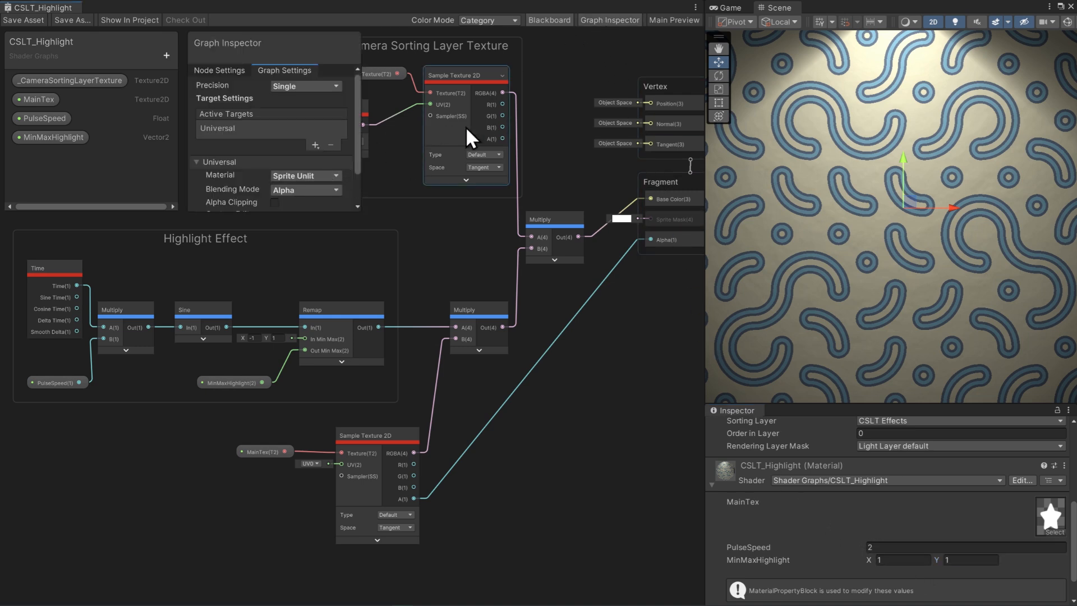
click(603, 20)
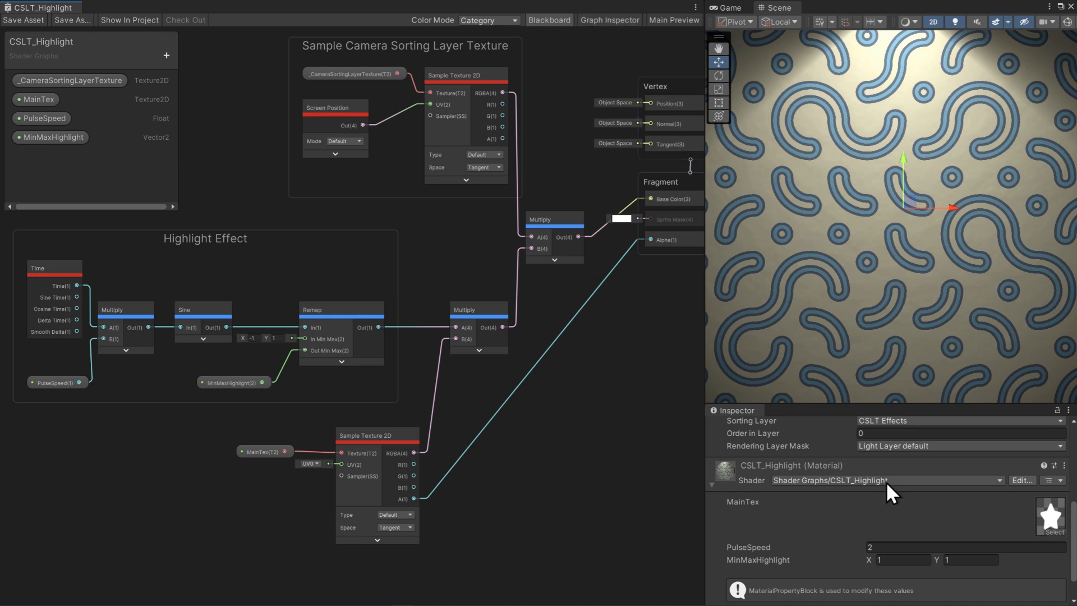
- Test HighlightStar's MinMaxHighlight Y value at 3, set it to 2, and show the Game view
click(957, 560)
text(3)
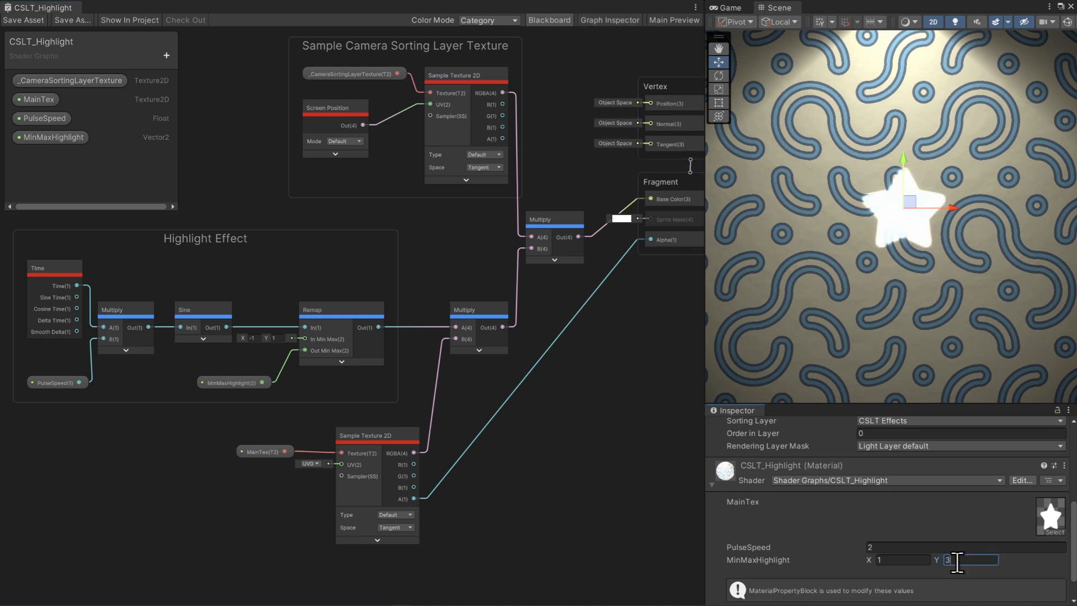
key(BackSpace)
text(2)
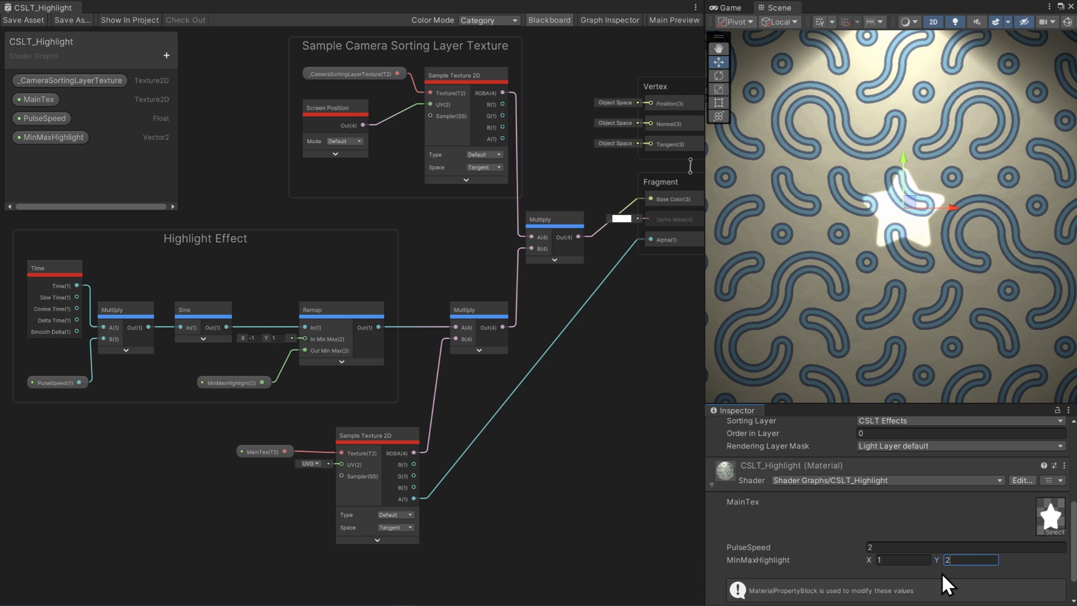
click(735, 7)
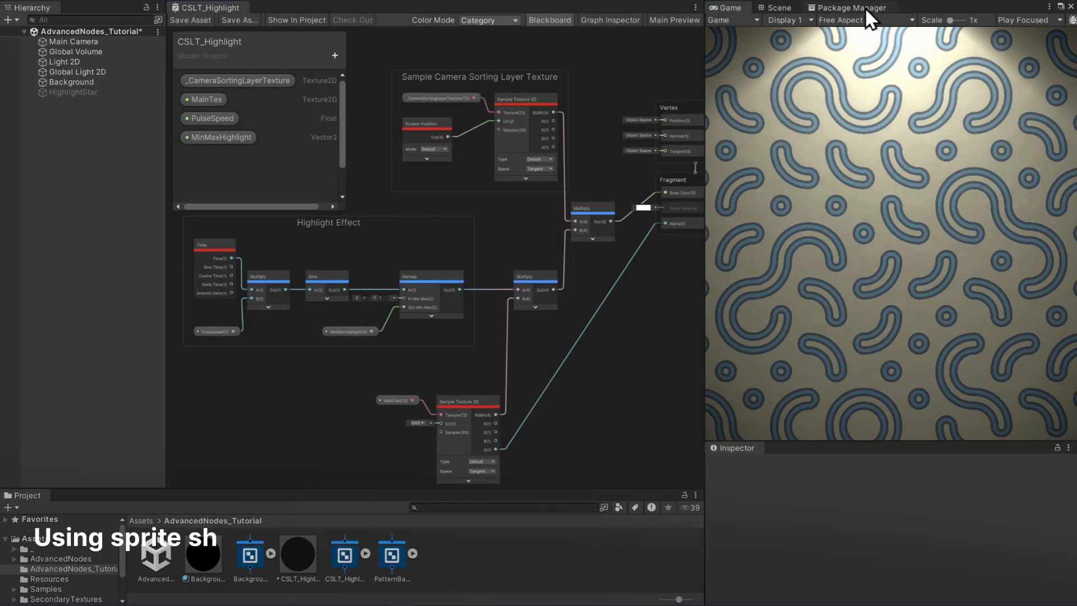
- Find the Visual Effect Graph package among the Unity Registry packages and show its details
click(865, 8)
click(803, 19)
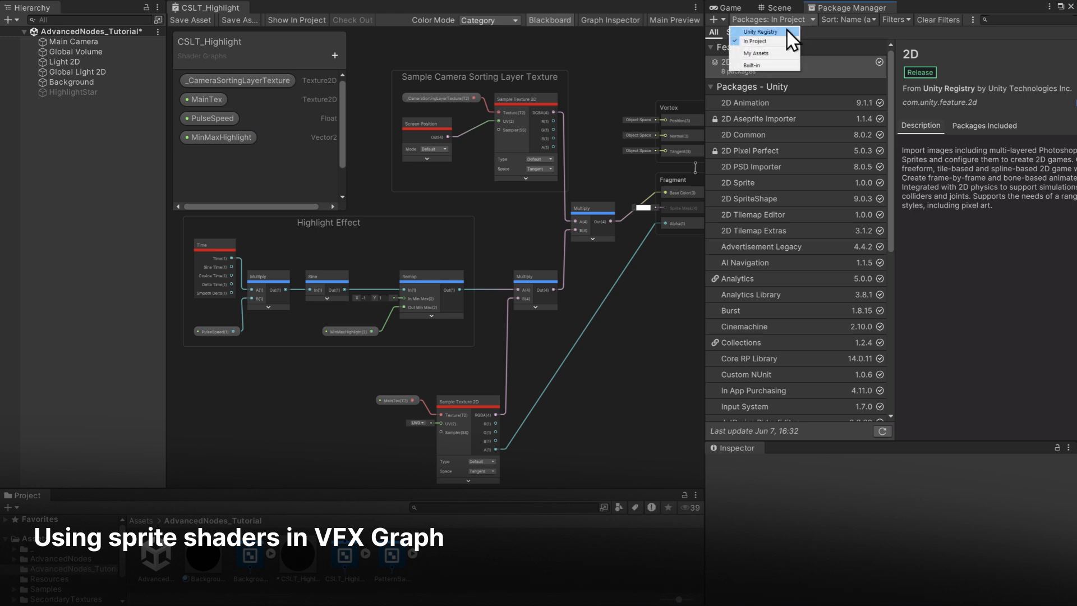
click(785, 32)
scroll(817, 169, down, 10)
scroll(819, 175, down, 15)
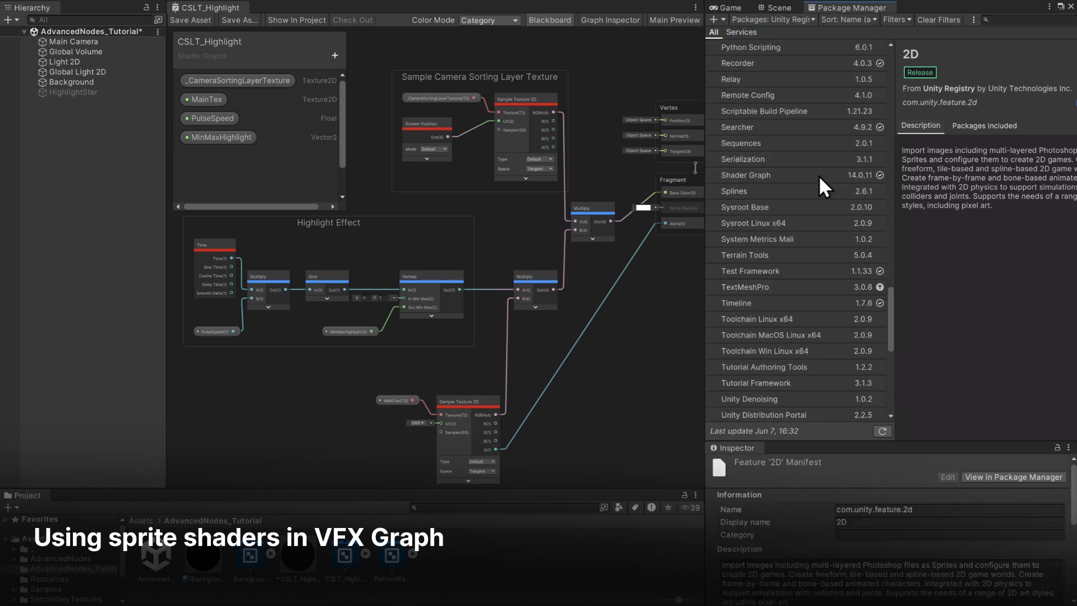
click(786, 367)
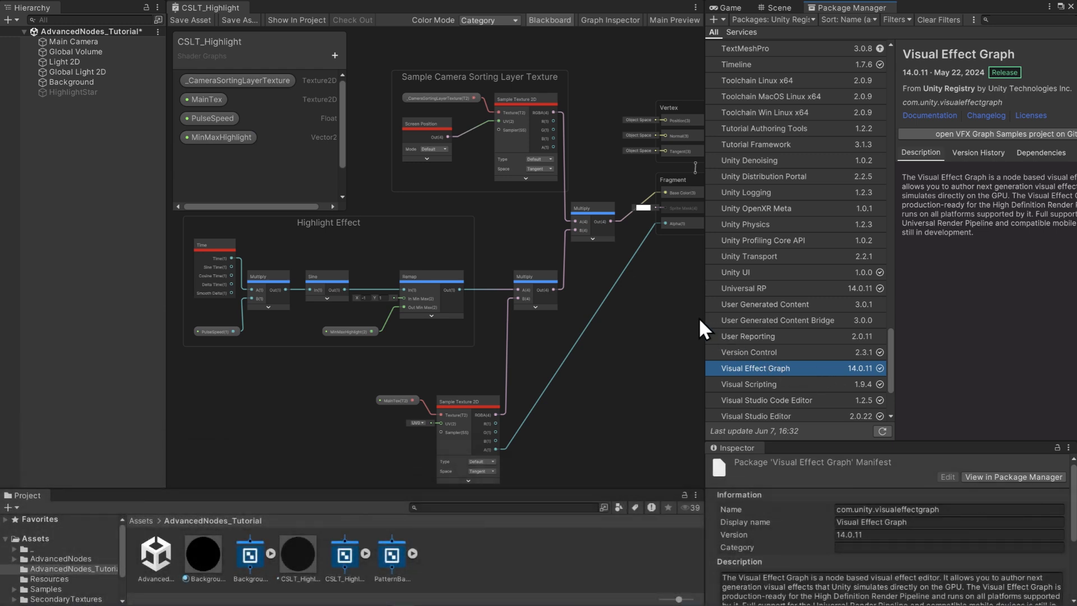
- Check the Support VFX Graph option in the CSLT_Highlight shader's graph settings
click(607, 22)
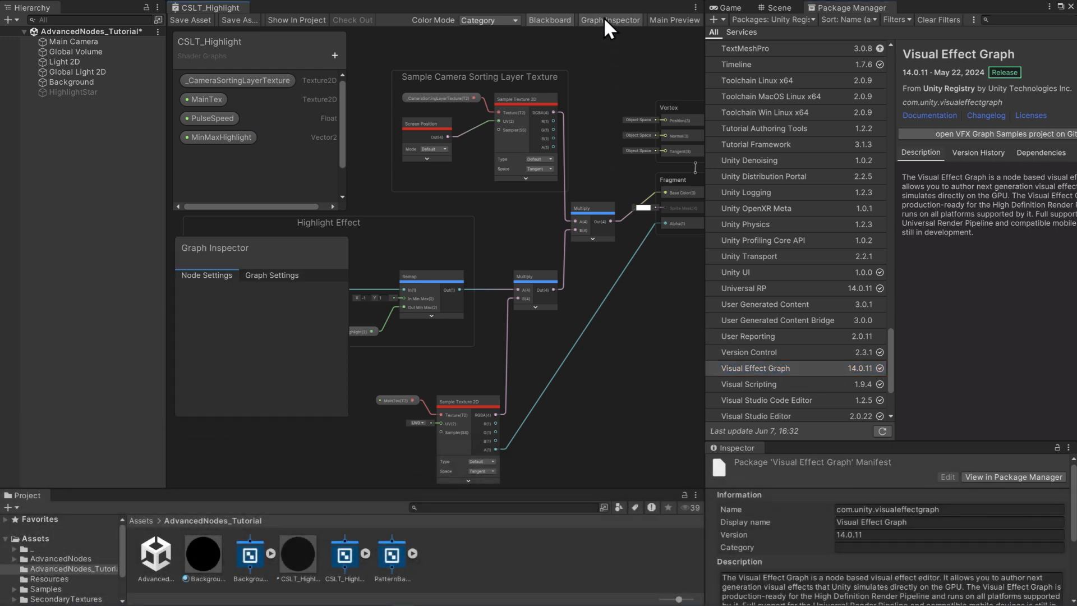
click(278, 274)
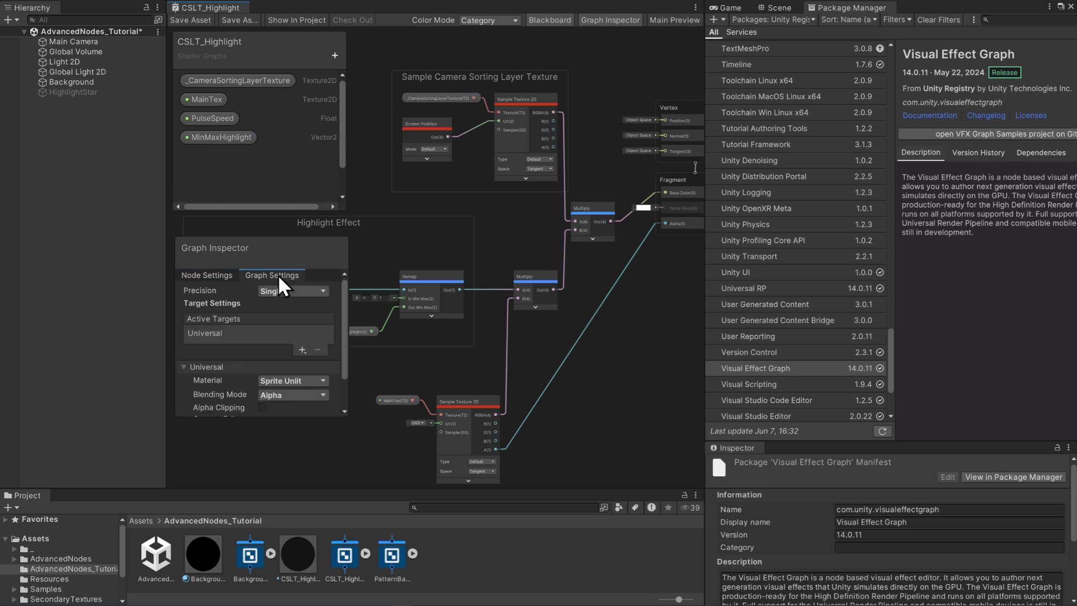
scroll(295, 313, down, 2)
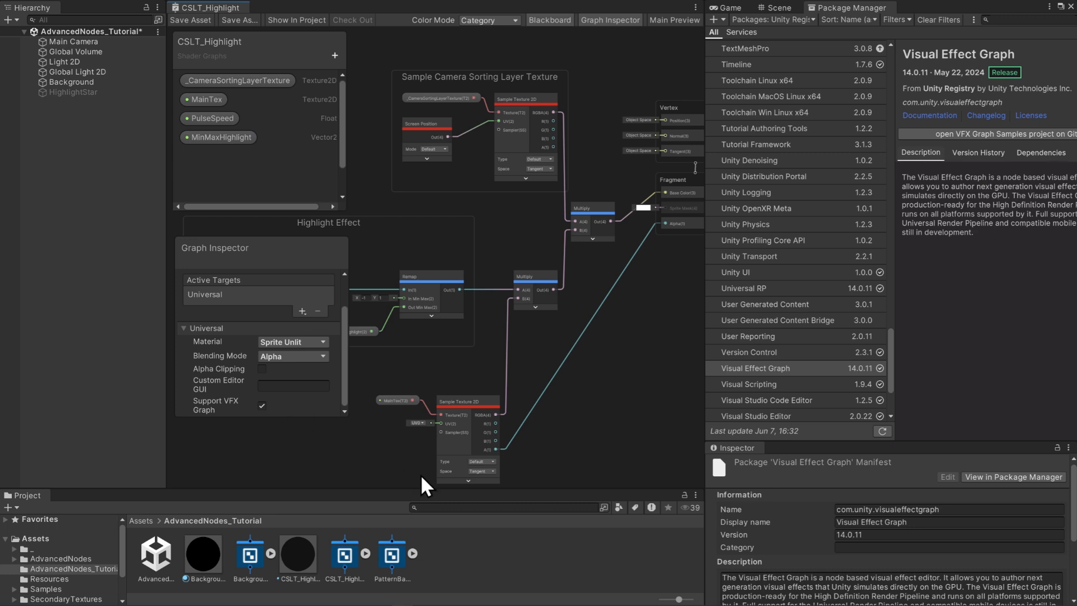
- Create a Visual Effect Graph asset named StarsVFX in the AdvancedNodes_Tutorial folder
right_click(459, 557)
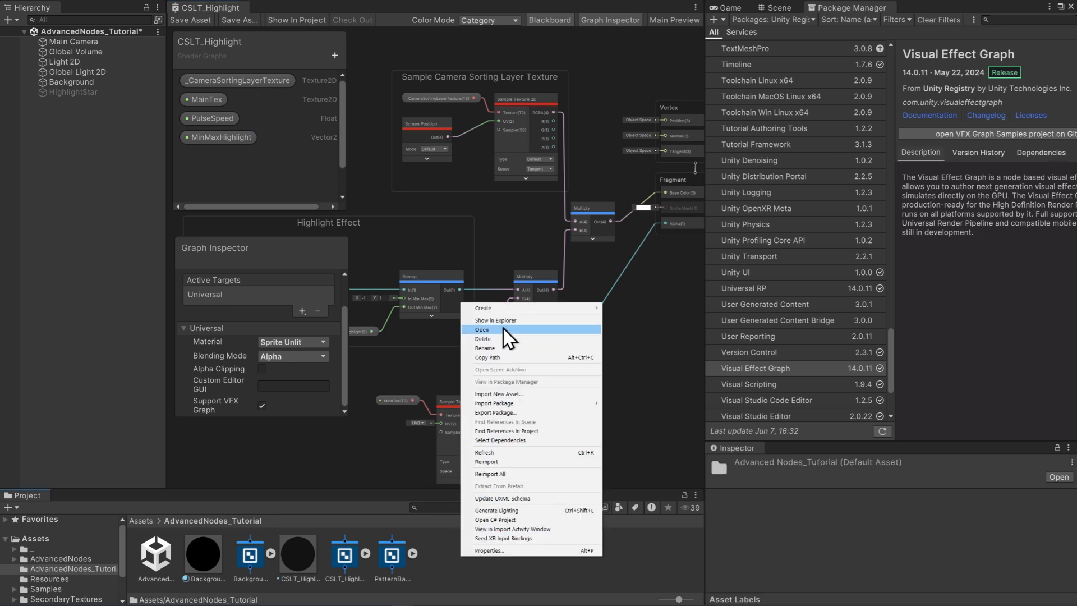
mouse_move(509, 311)
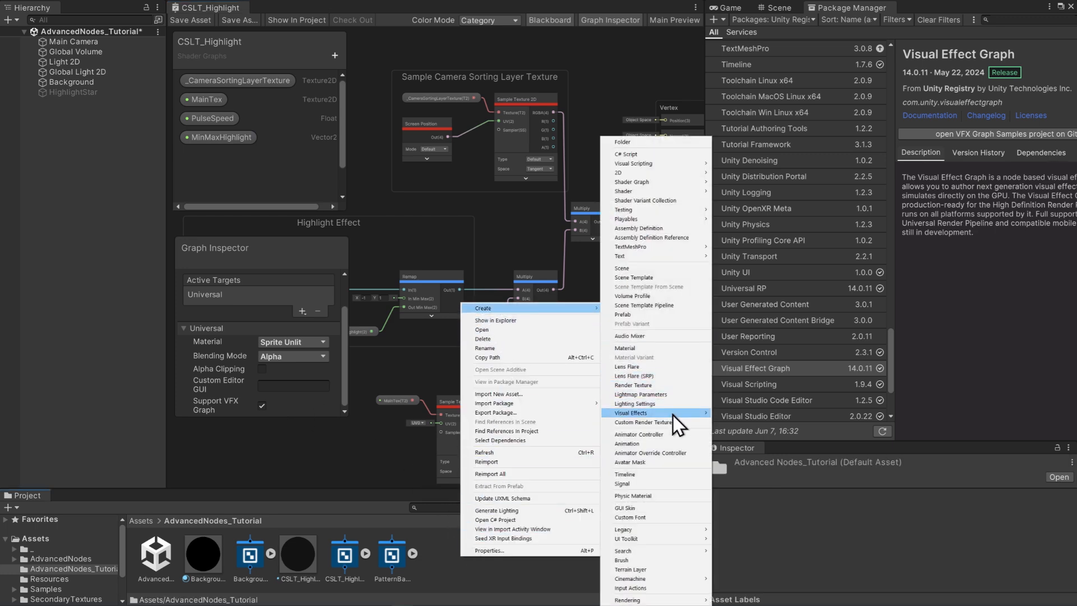
mouse_move(671, 415)
click(735, 413)
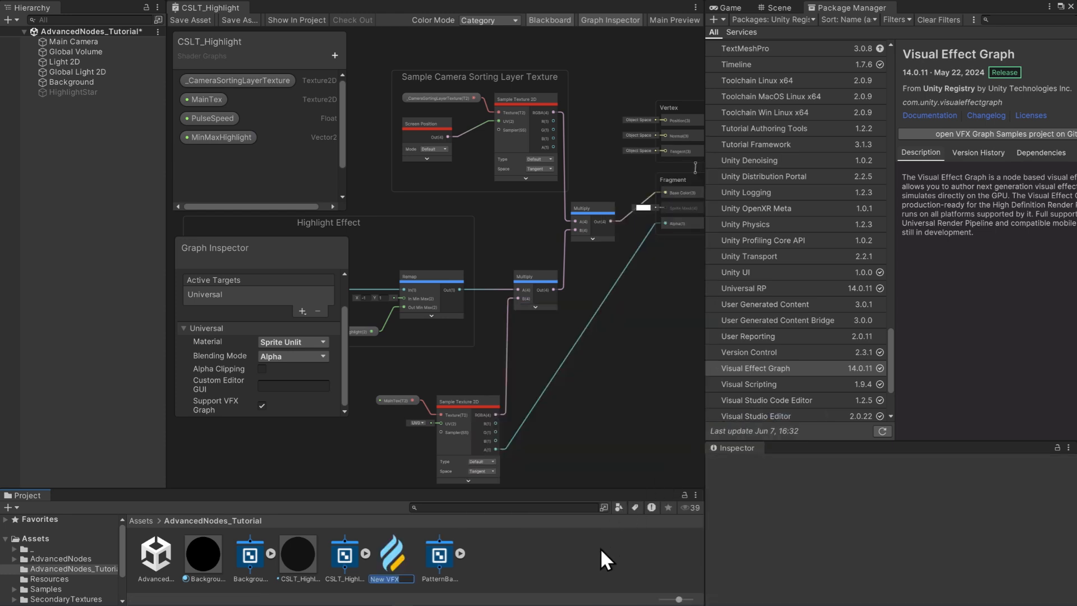
text(StarsVFX)
key(Return)
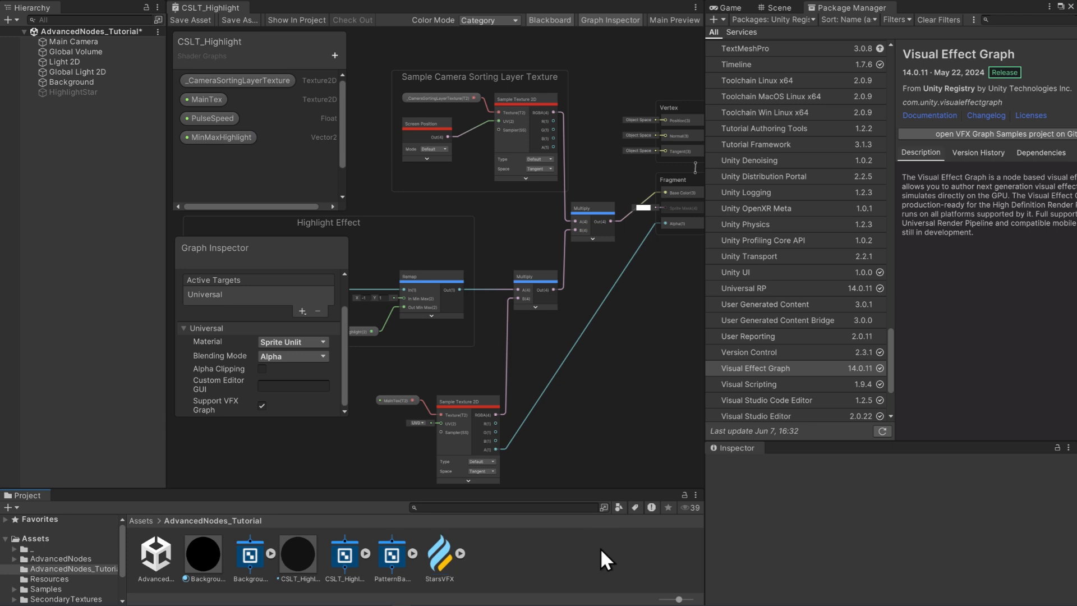
- Add the StarsVFX effect to the scene and set its Sorting Layer to CSLT Effects
drag(449, 543, 91, 205)
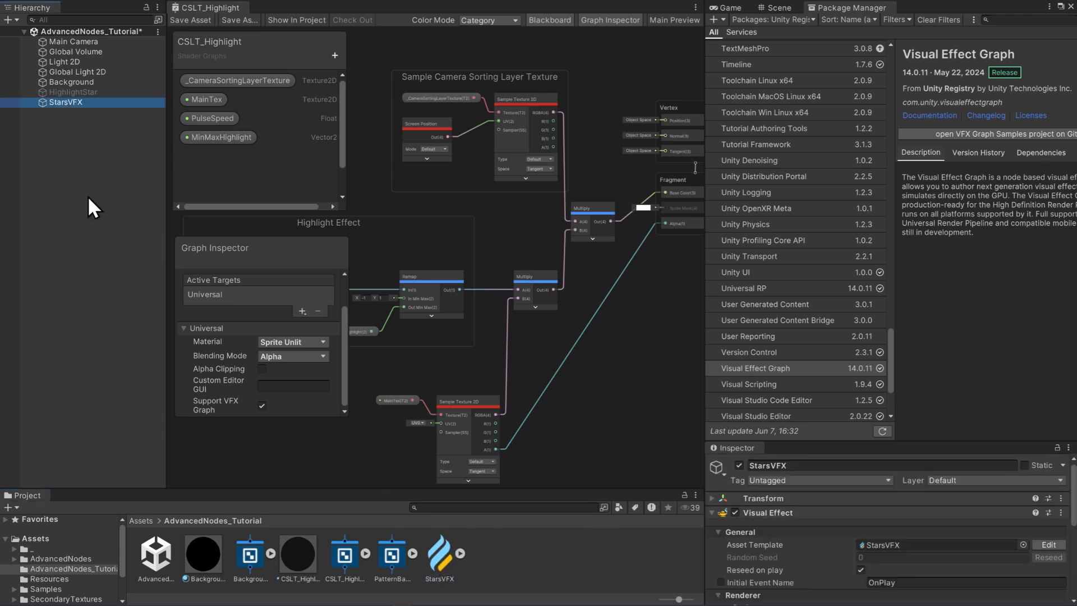
click(729, 7)
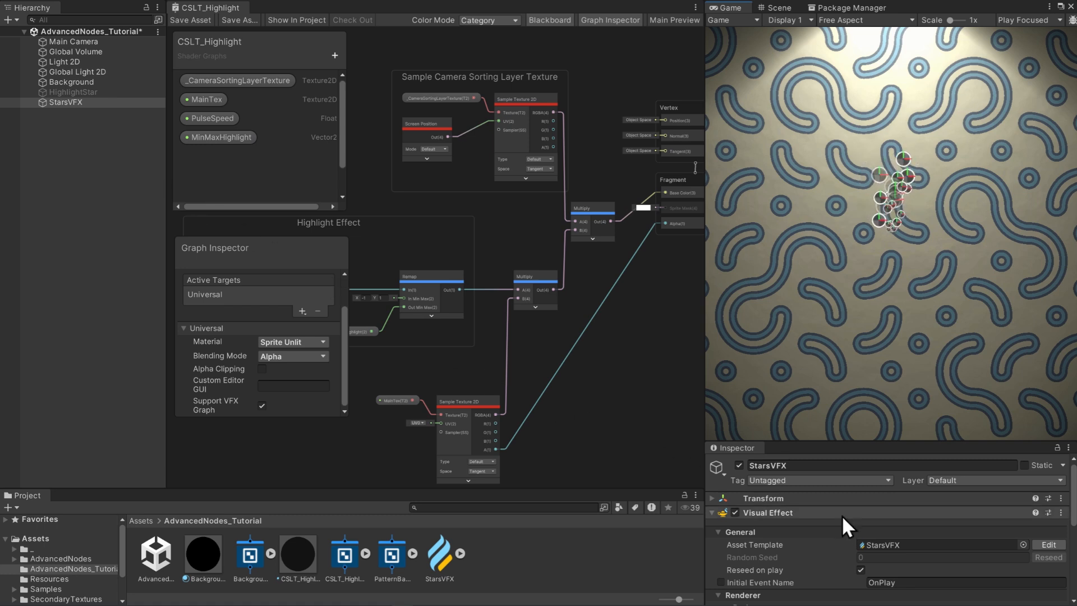
scroll(844, 516, down, 4)
scroll(851, 513, down, 2)
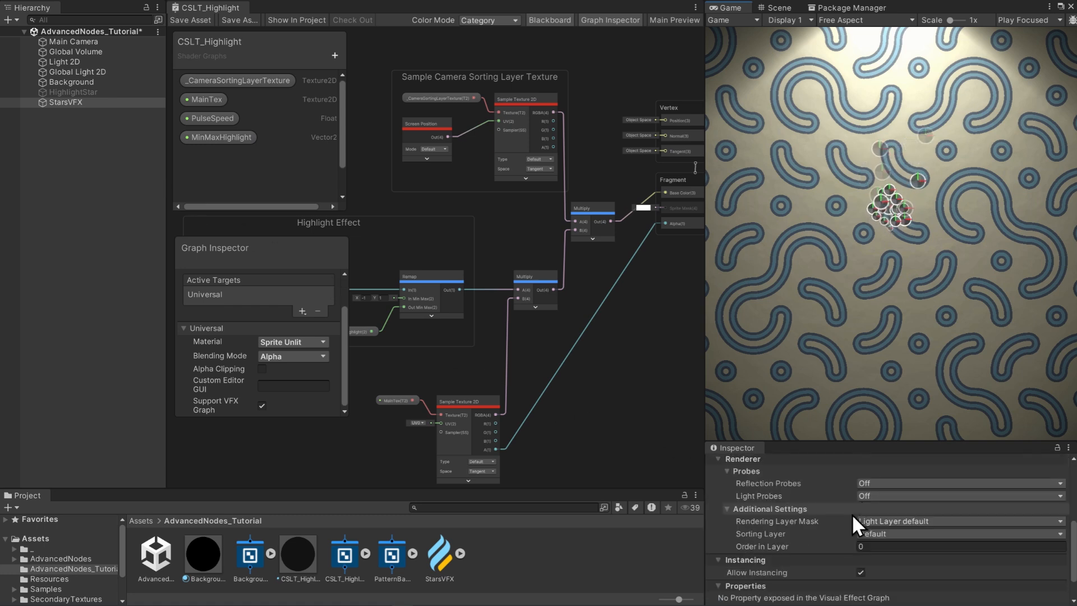
click(884, 533)
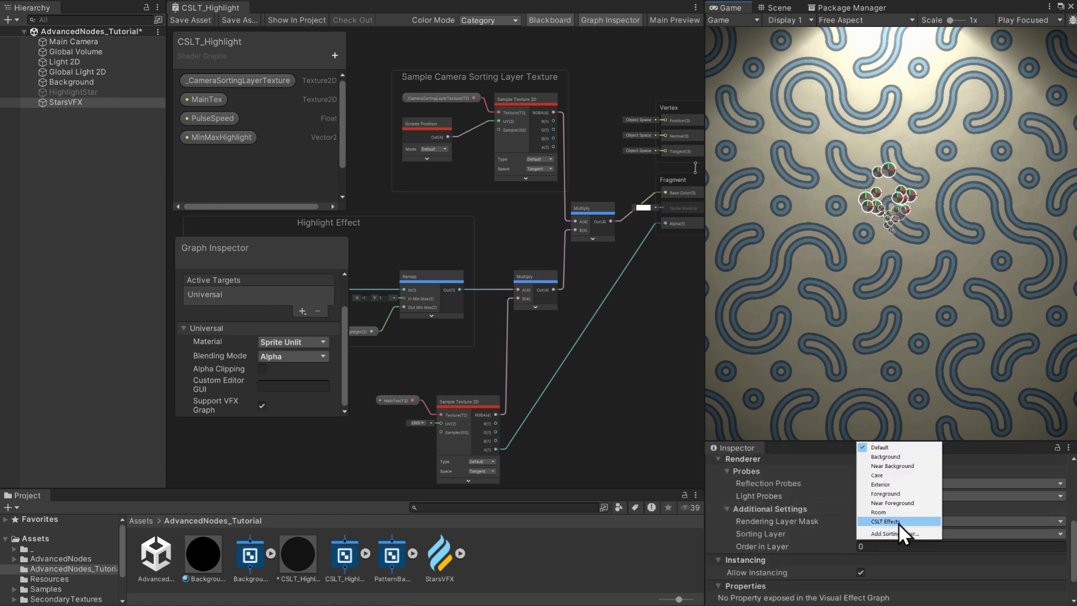
click(897, 521)
scroll(904, 538, up, 3)
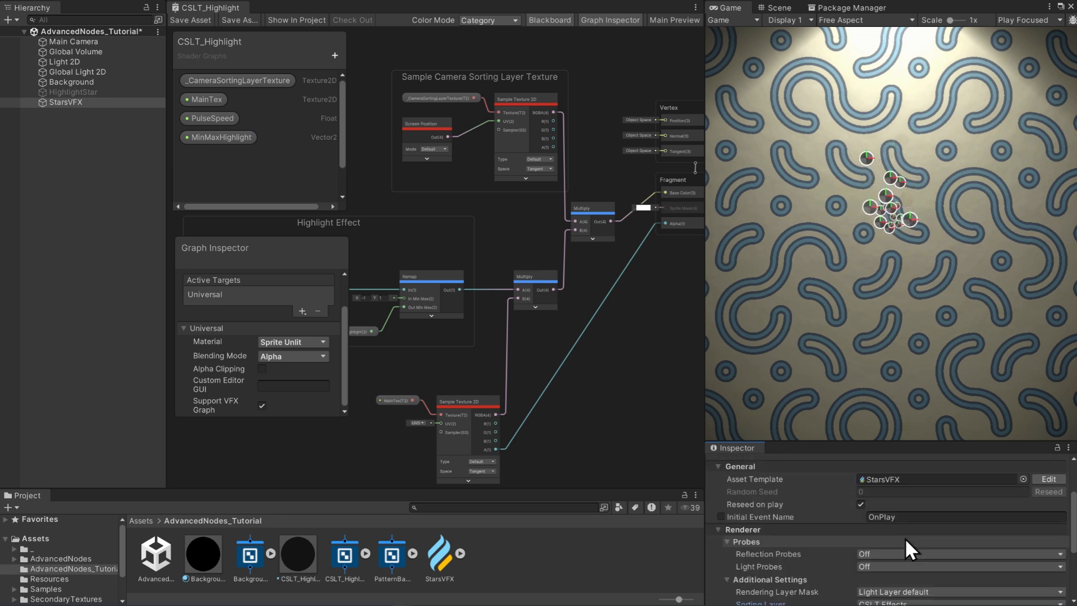
- Open the StarsVFX graph for editing and dock its window beside the CSLT_Highlight shader graph
scroll(904, 537, up, 2)
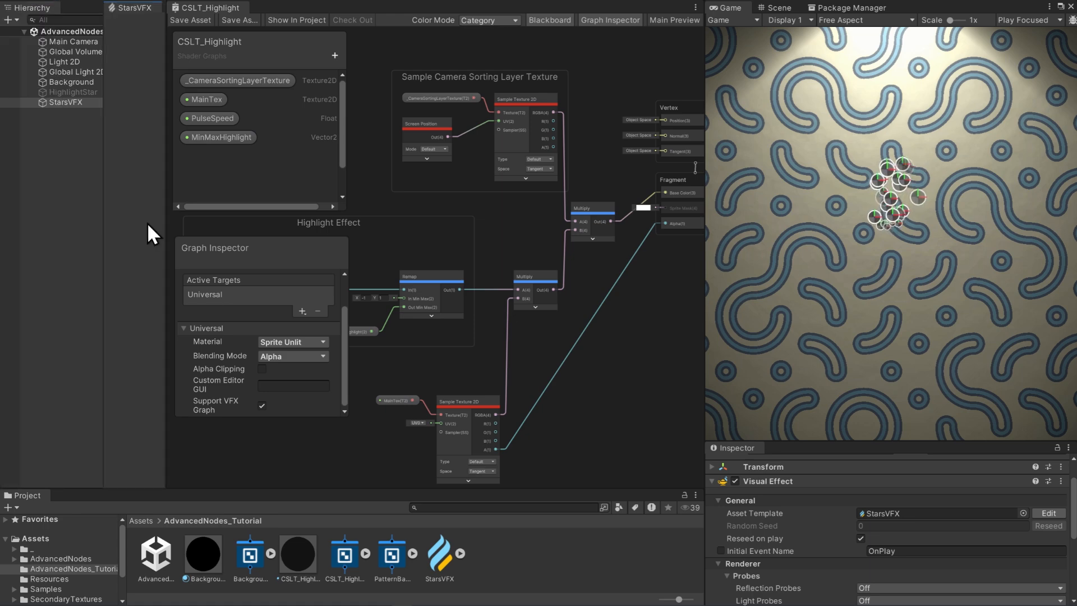
drag(134, 7, 355, 13)
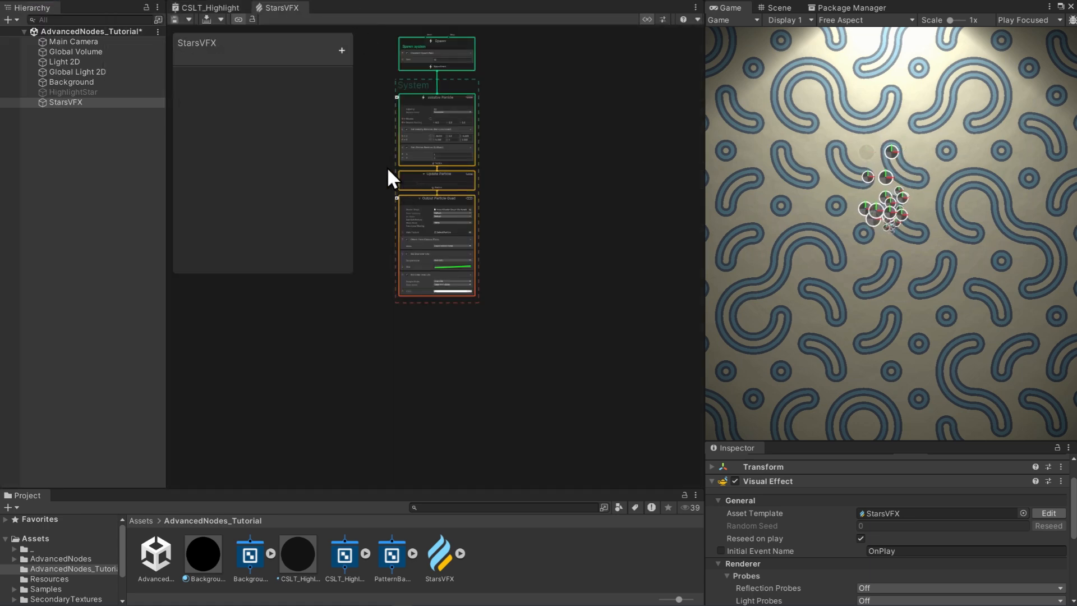
scroll(387, 175, up, 5)
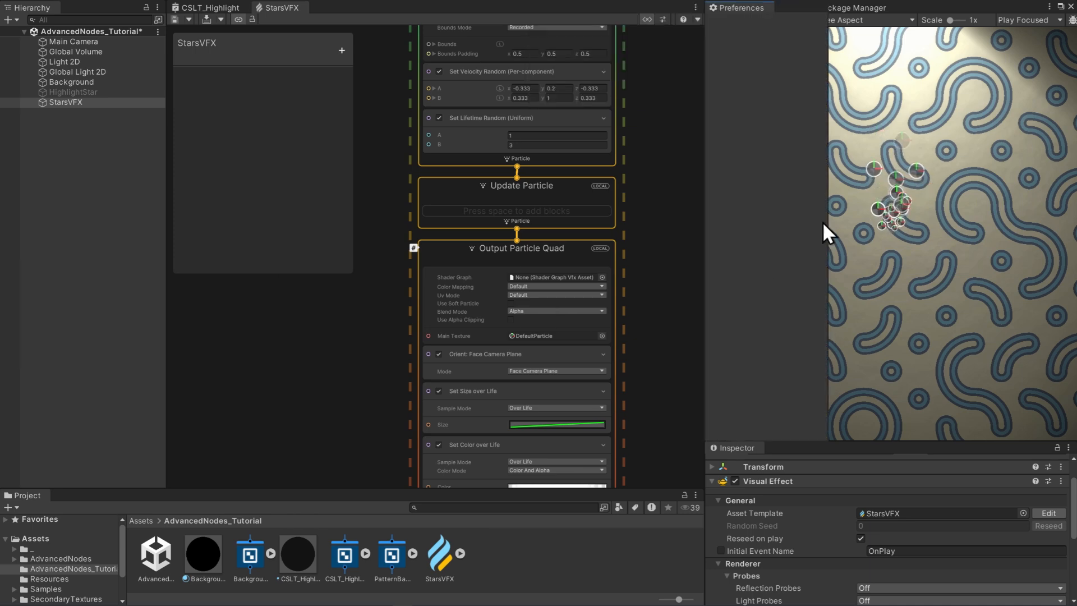
- Dock the Preferences window beside the Package Manager and show the Visual Effects preferences
drag(822, 221, 913, 5)
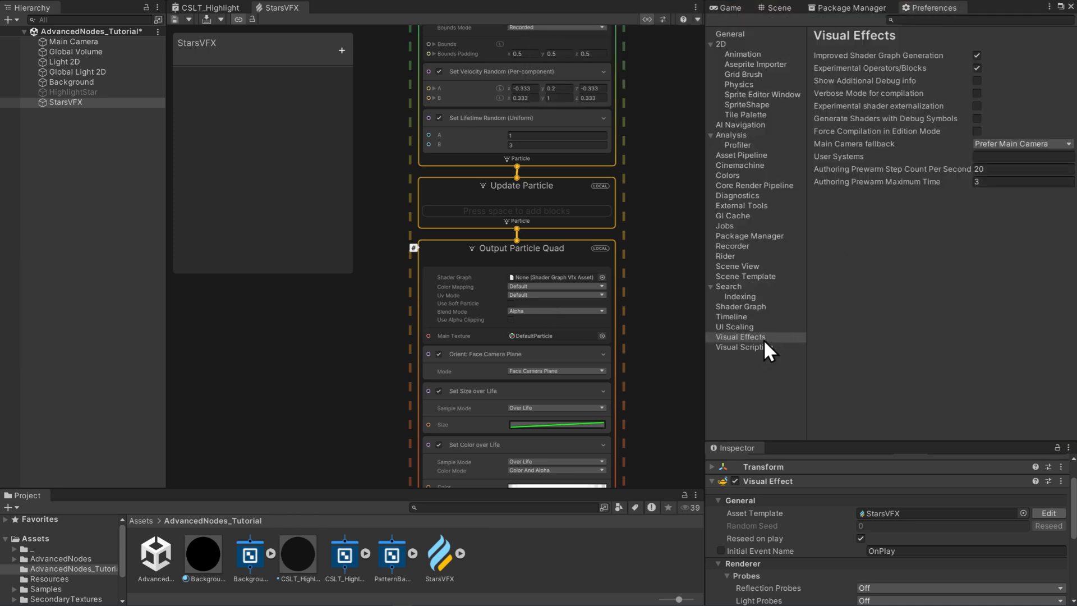
click(763, 338)
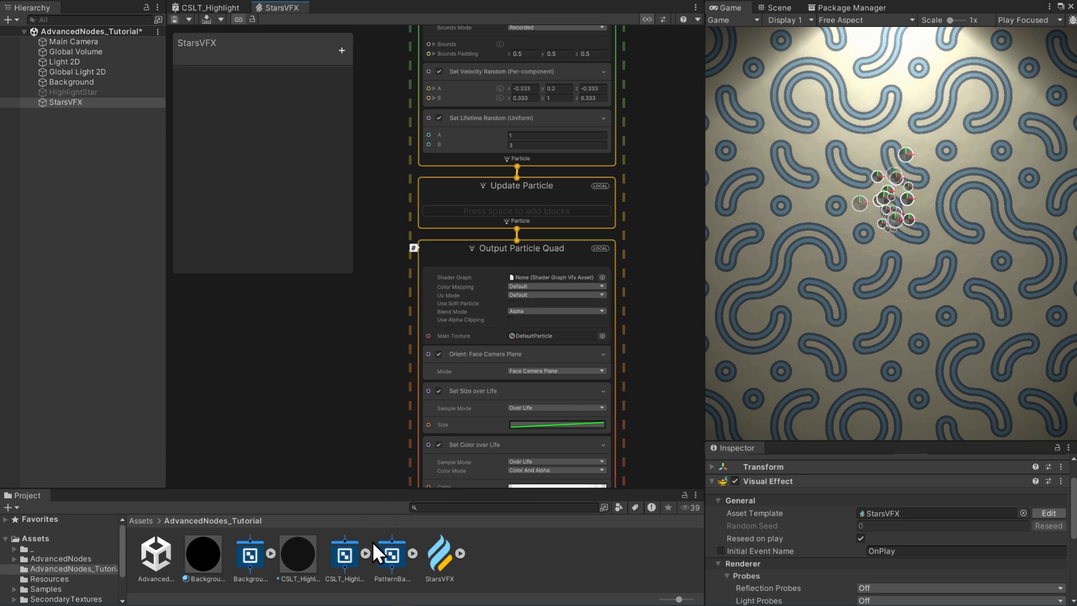
- Assign CSLT_Highlight's Shader Graph Vfx Asset as the Shader Graph of the Output Particle Quad context
click(366, 553)
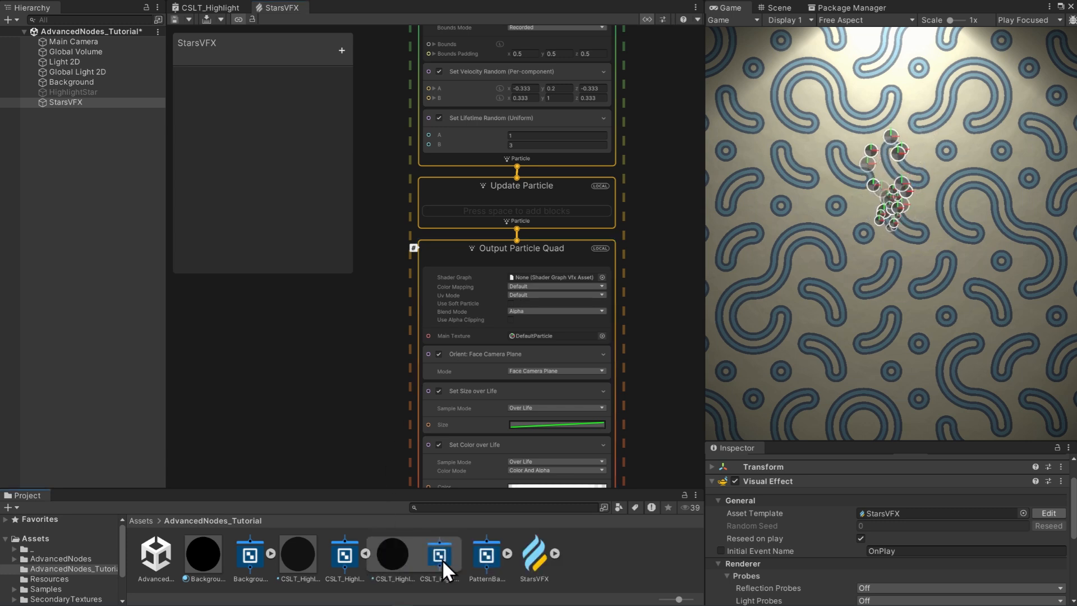
drag(442, 560, 546, 277)
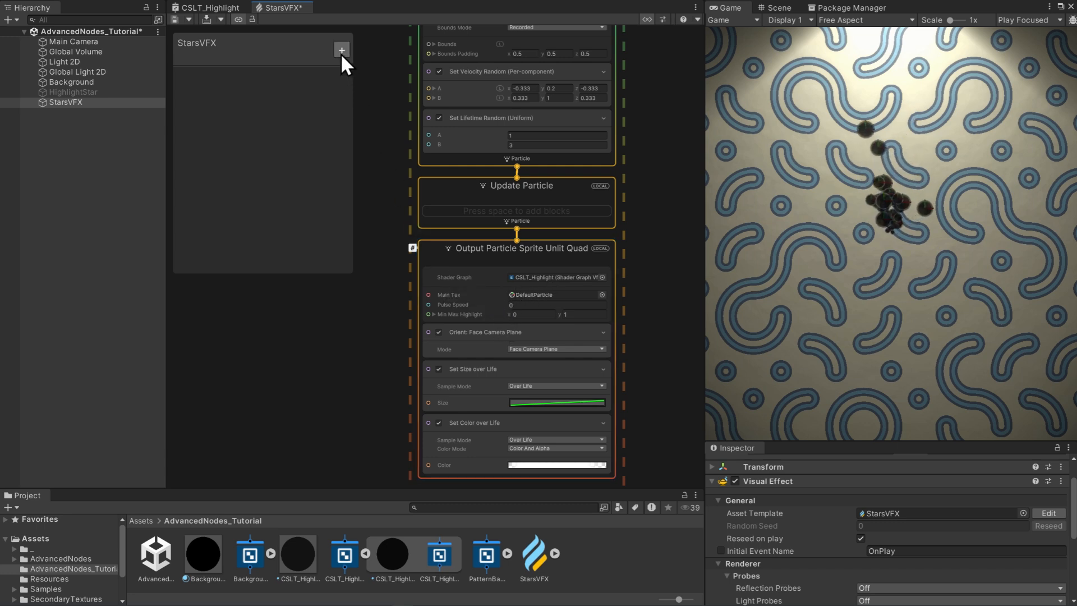
- Add a Texture2D property named VFXMainTex to the StarsVFX blackboard
click(647, 21)
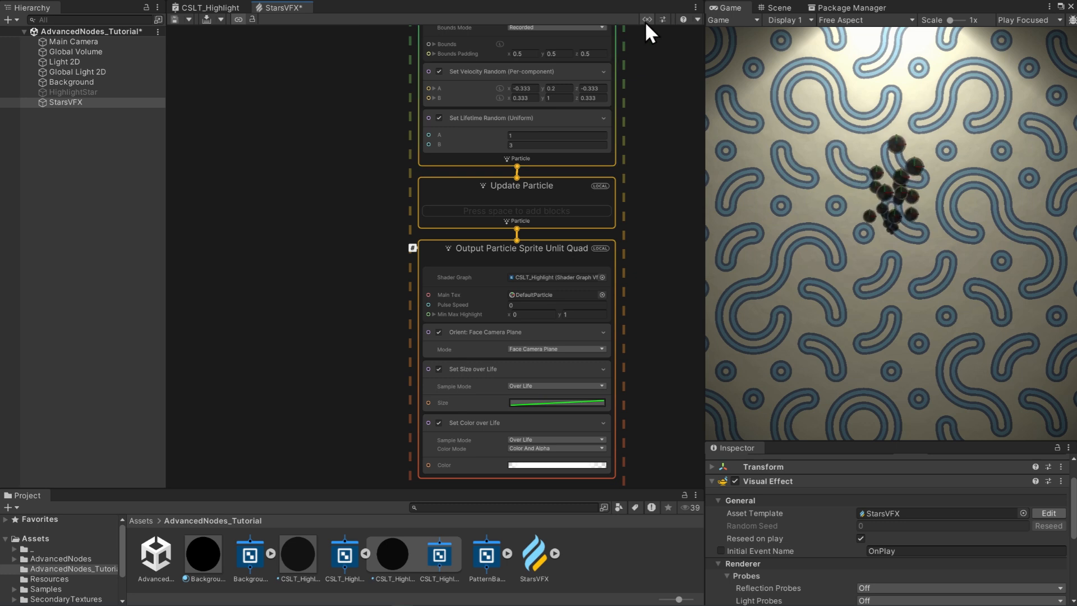
click(646, 21)
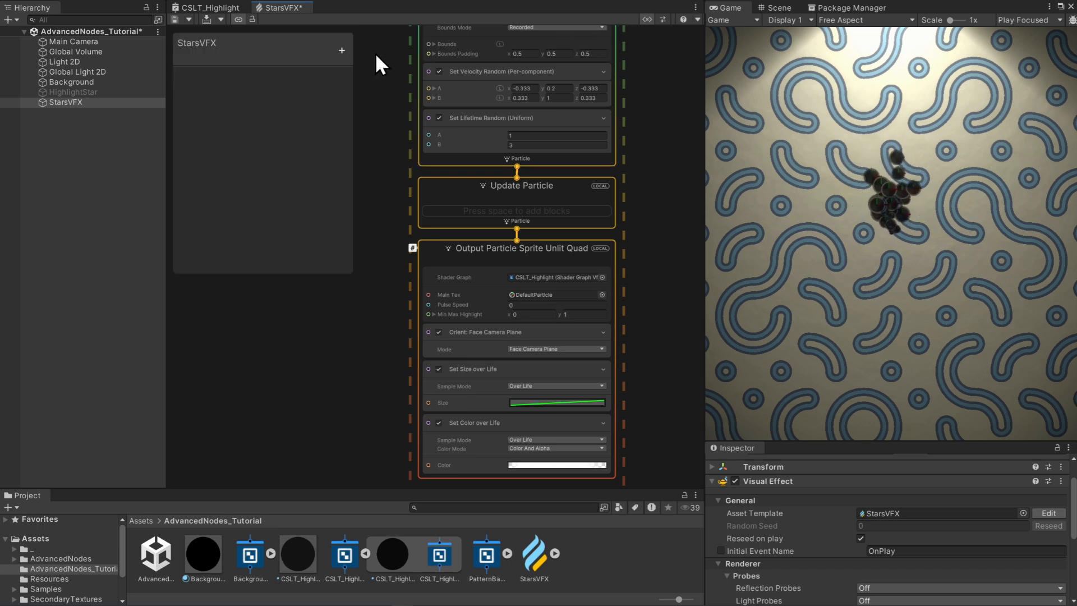
click(342, 50)
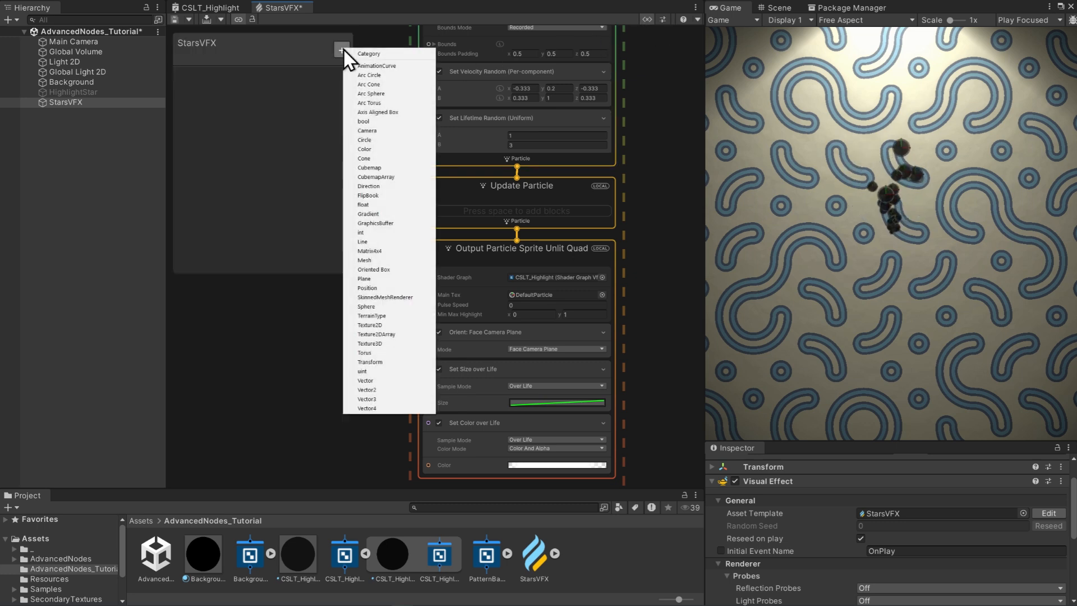
click(382, 326)
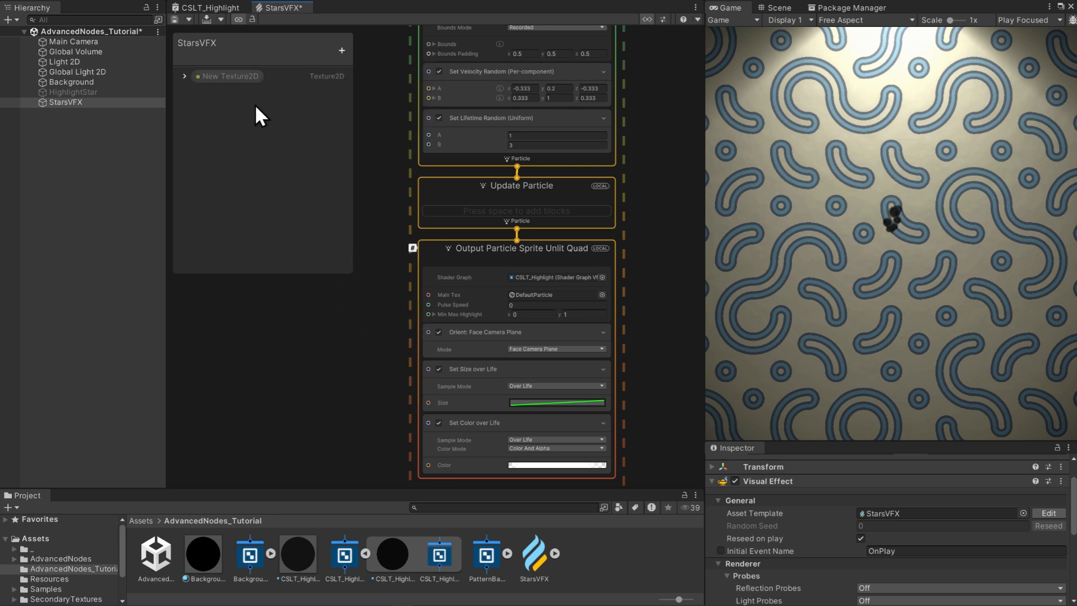
click(237, 76)
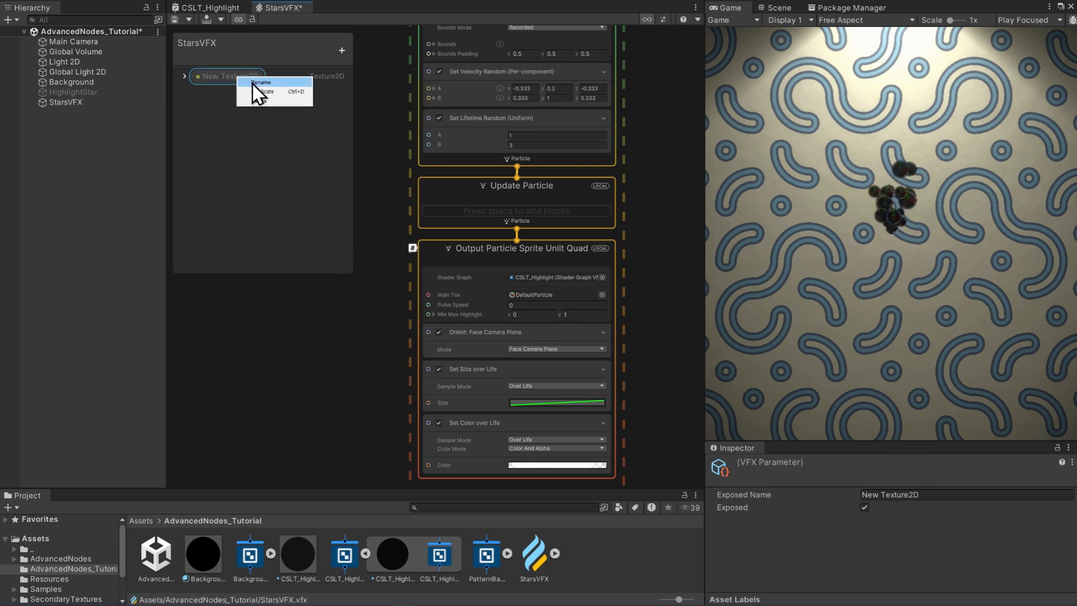
click(251, 83)
text(VFXMainTex)
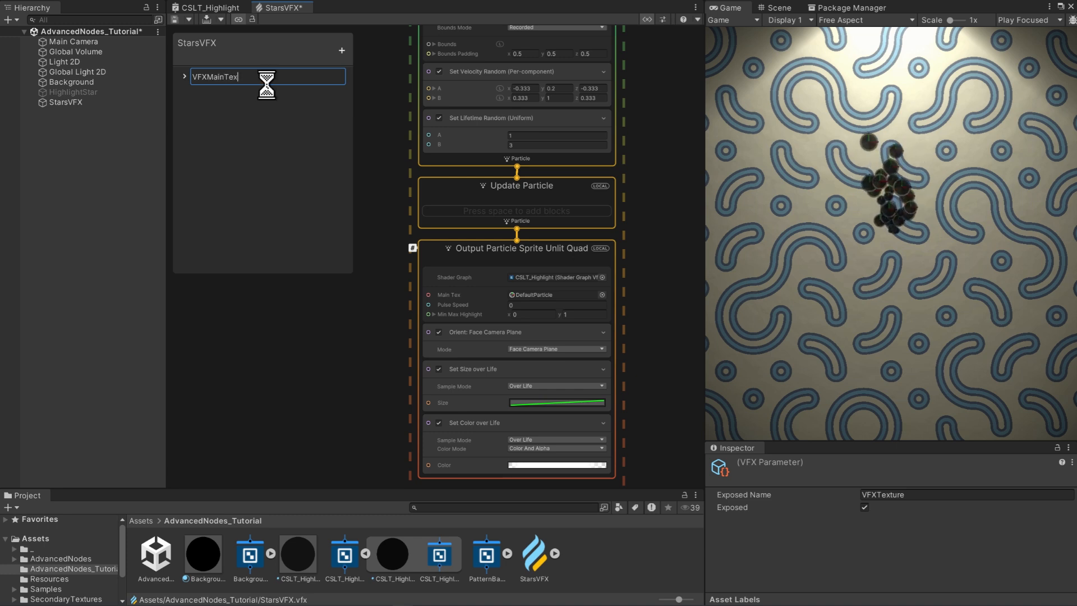
key(Return)
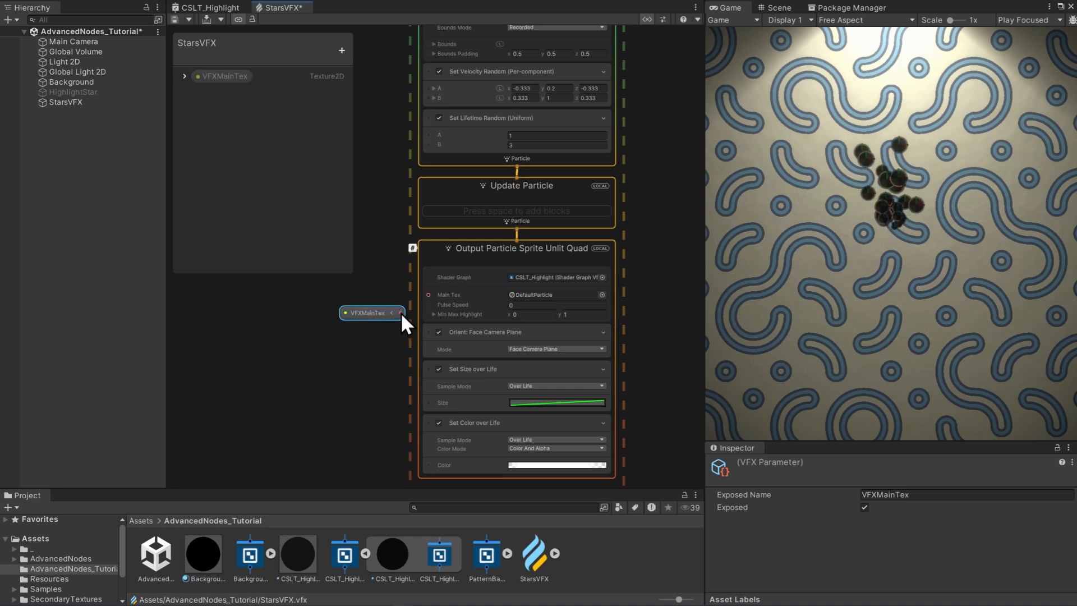
- Place a VFXMainTex node in the graph and connect it to the output context's Main Tex input
drag(399, 313, 375, 312)
click(215, 126)
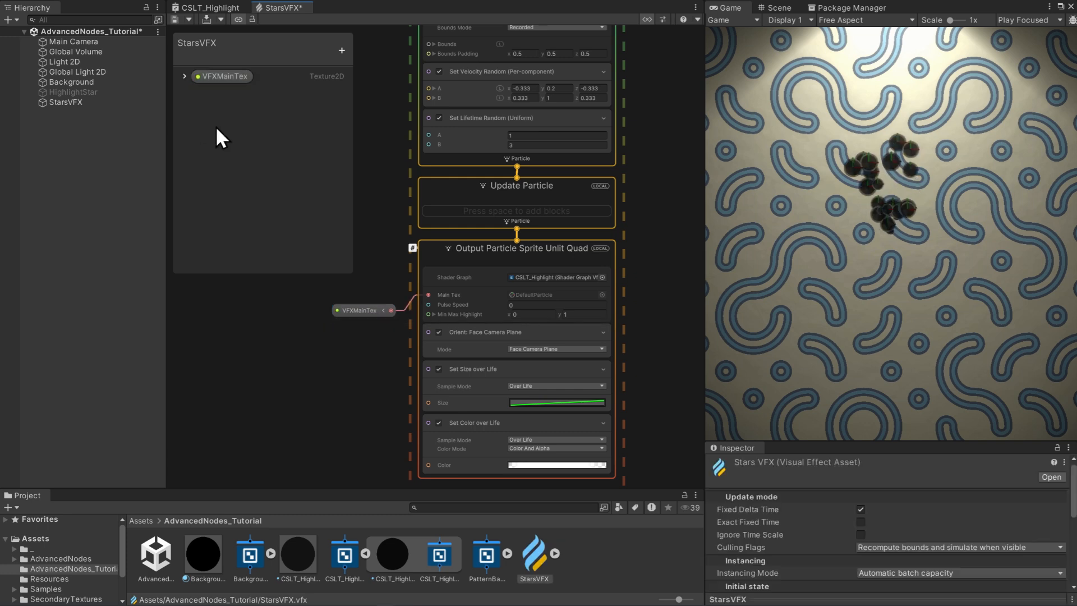
- Search the textures for "star" and set the VFXMainTex property's value to RoundedStar
click(232, 82)
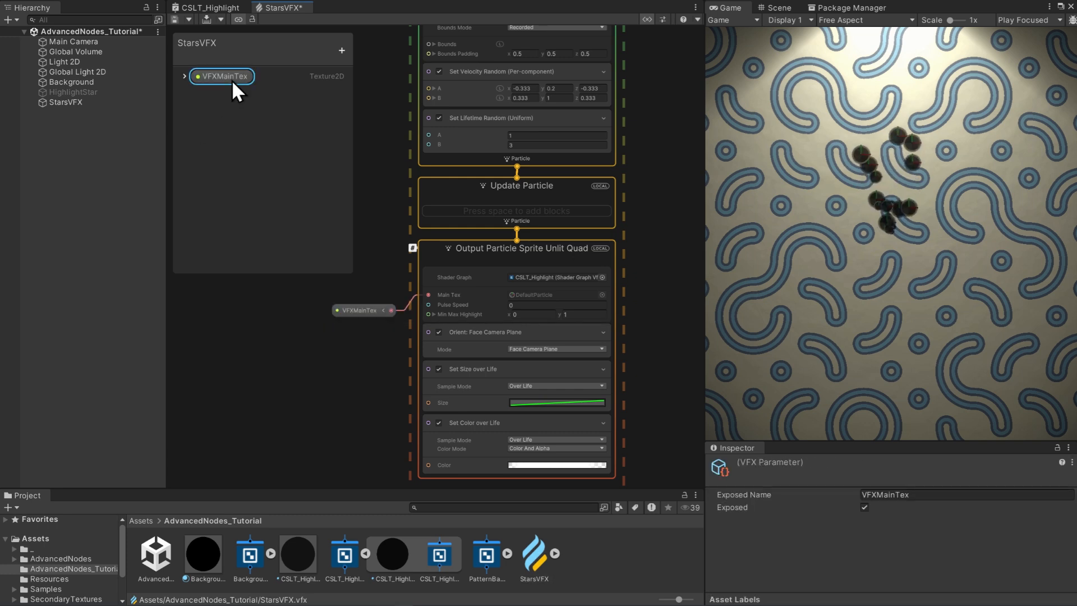
click(185, 76)
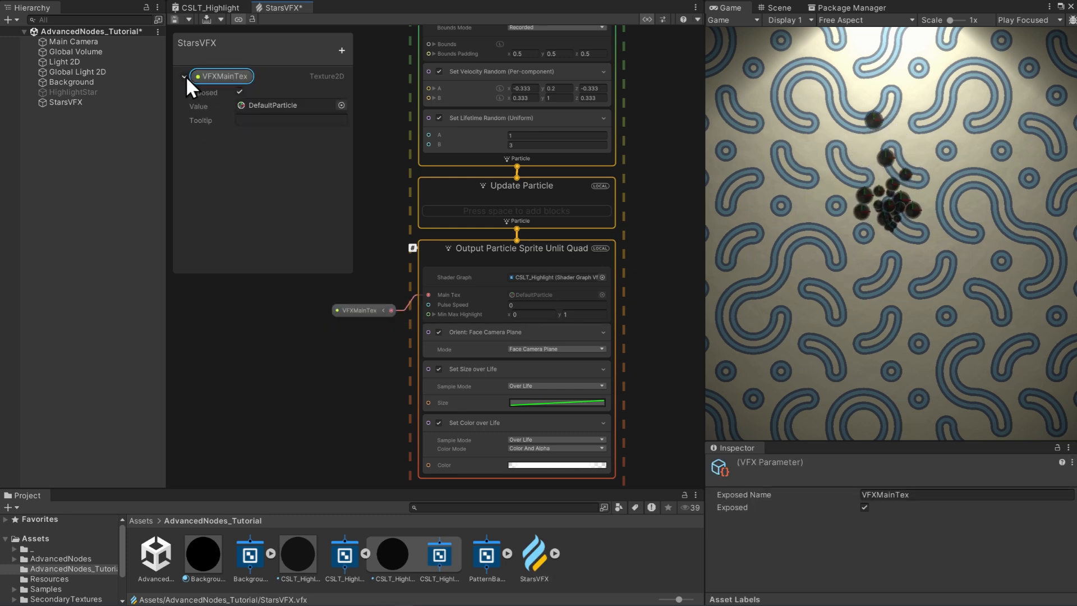
click(341, 105)
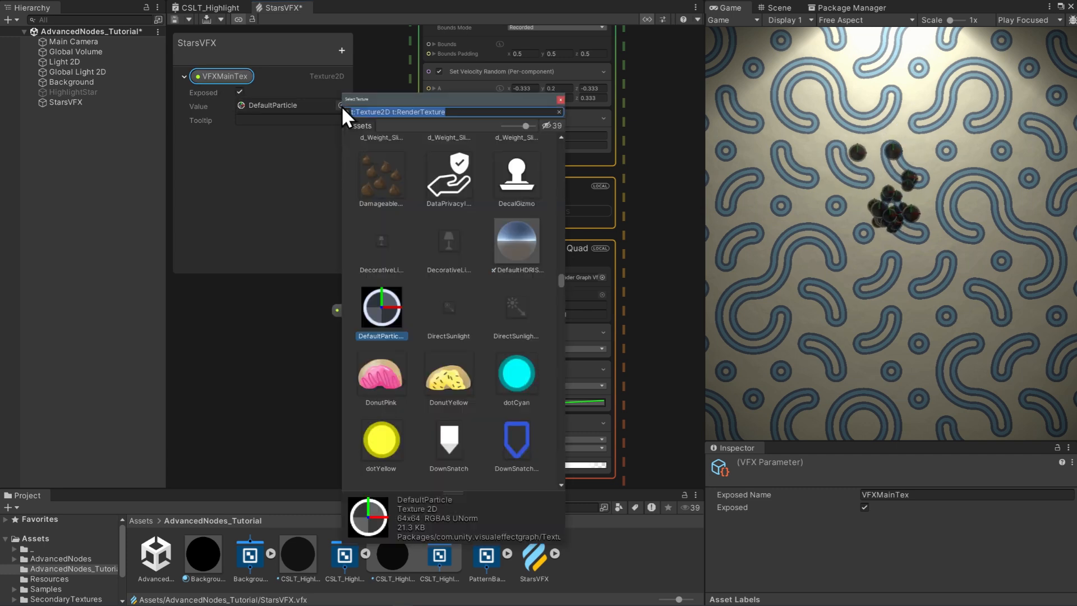
text(star)
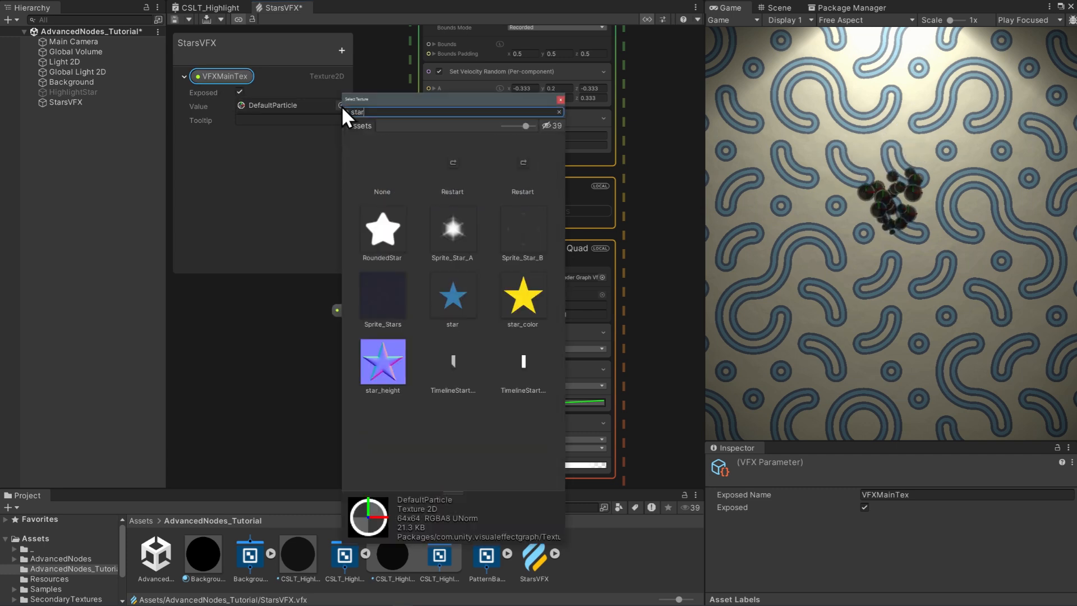
double_click(382, 227)
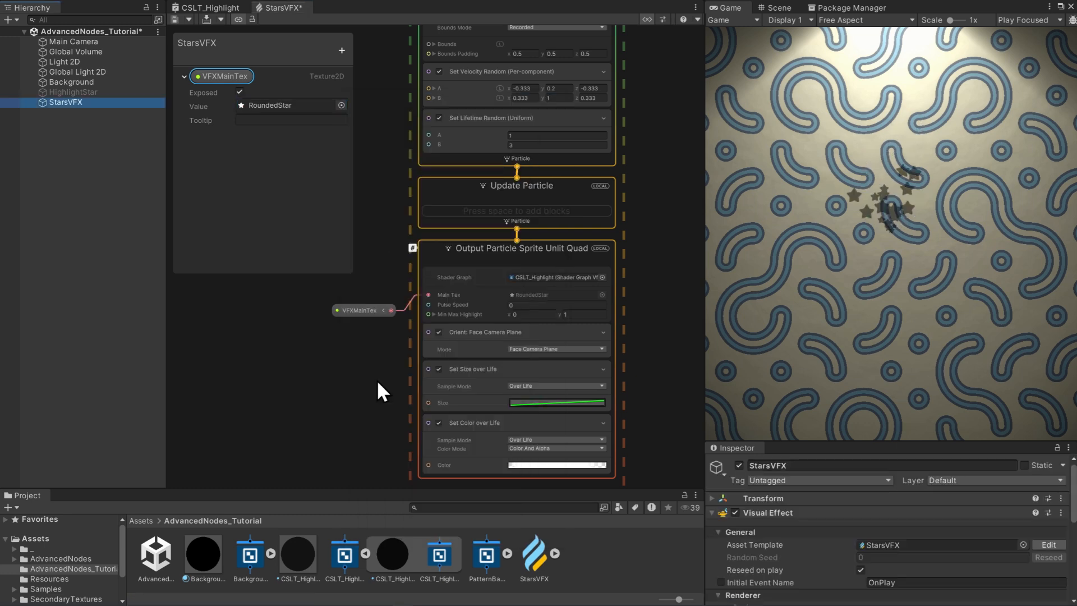
- Set Min Max Highlight in the Output Particle Sprite Unlit Quad context to X 1 and Y 2
click(521, 314)
text(1)
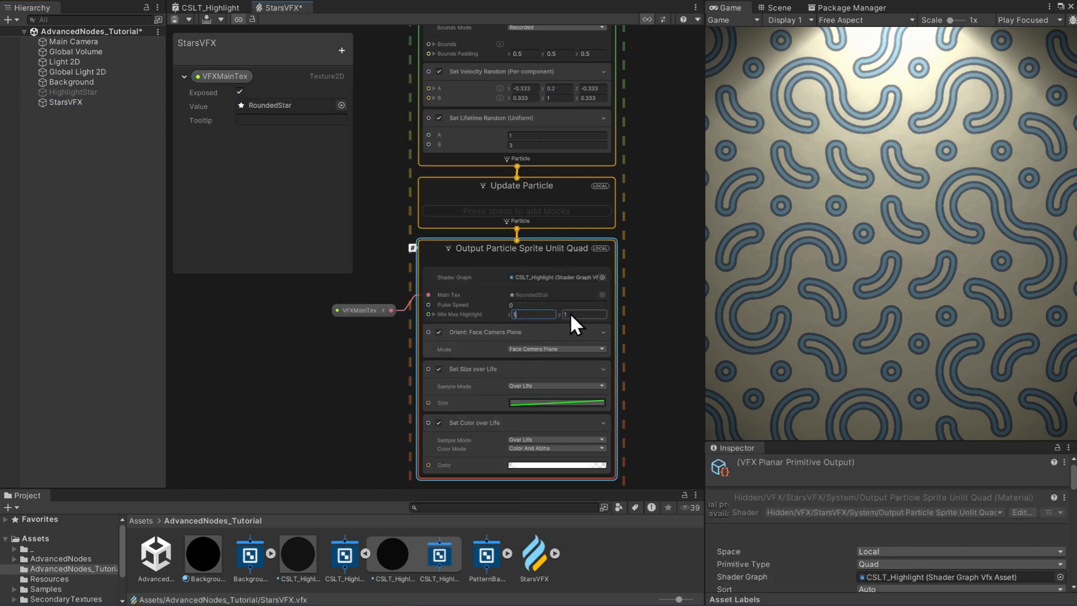
click(571, 312)
text(2)
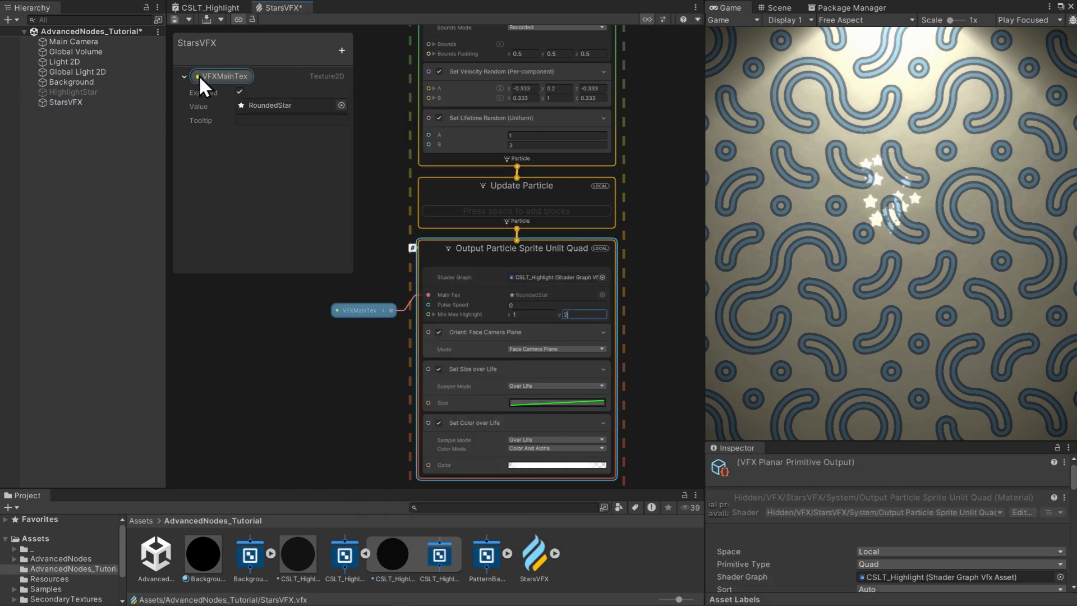
- Collapse the VFXMainTex property and add a Random Number node feeding the output context's Pulse Speed input
click(185, 77)
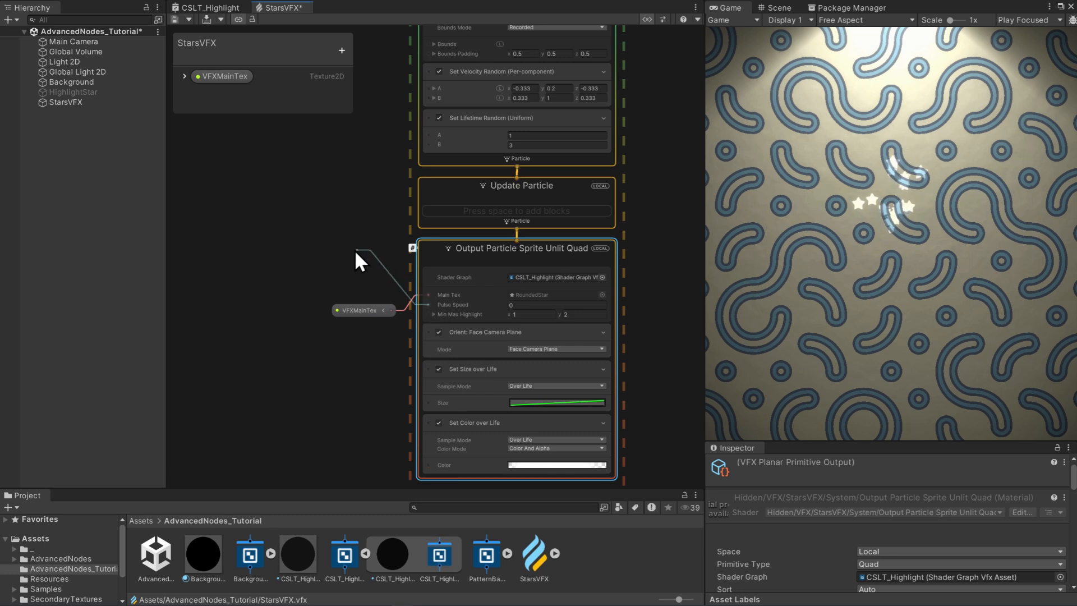
key(space)
text(random)
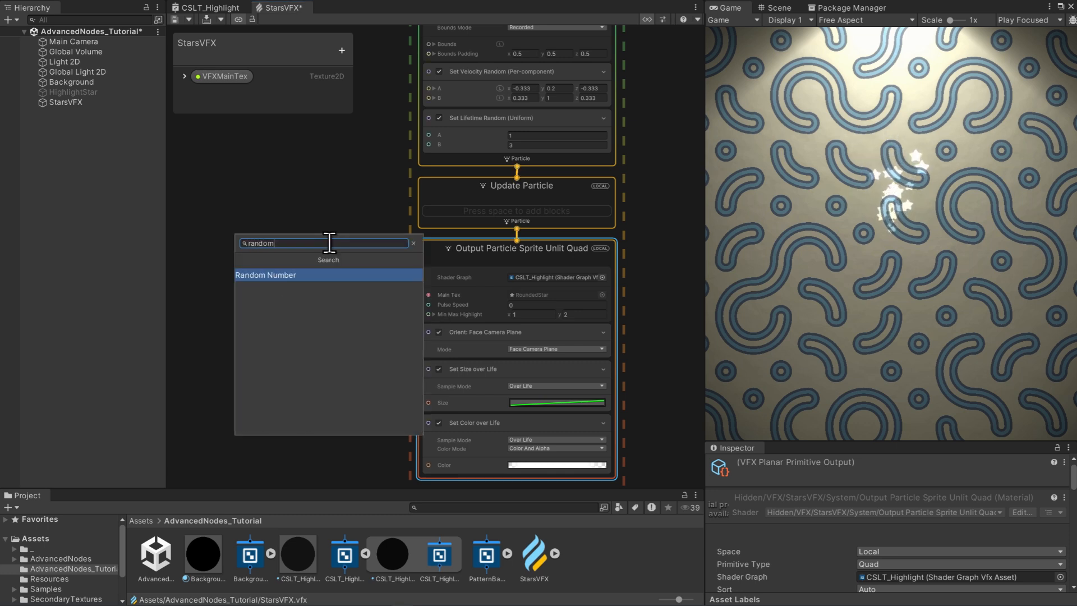
click(299, 274)
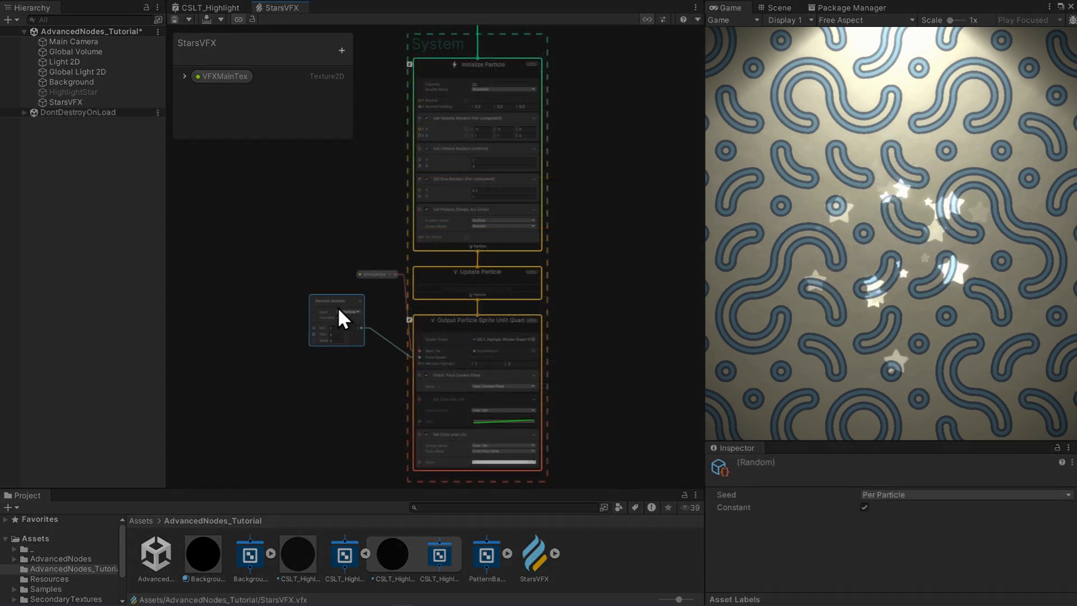
- Arrange the VFXMainTex and Random Number nodes neatly beside the output context
drag(339, 308, 358, 332)
scroll(365, 404, up, 3)
drag(387, 215, 355, 244)
drag(351, 293, 356, 325)
drag(353, 241, 379, 273)
- Try a Min Max Highlight Y value of 3 and set it back to 2
click(593, 344)
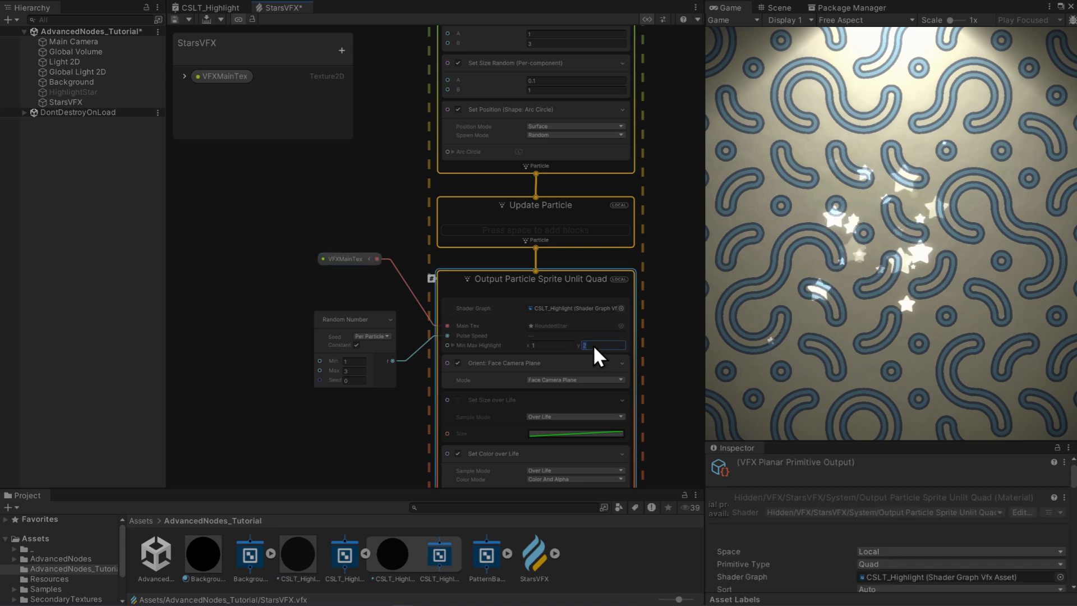
text(3)
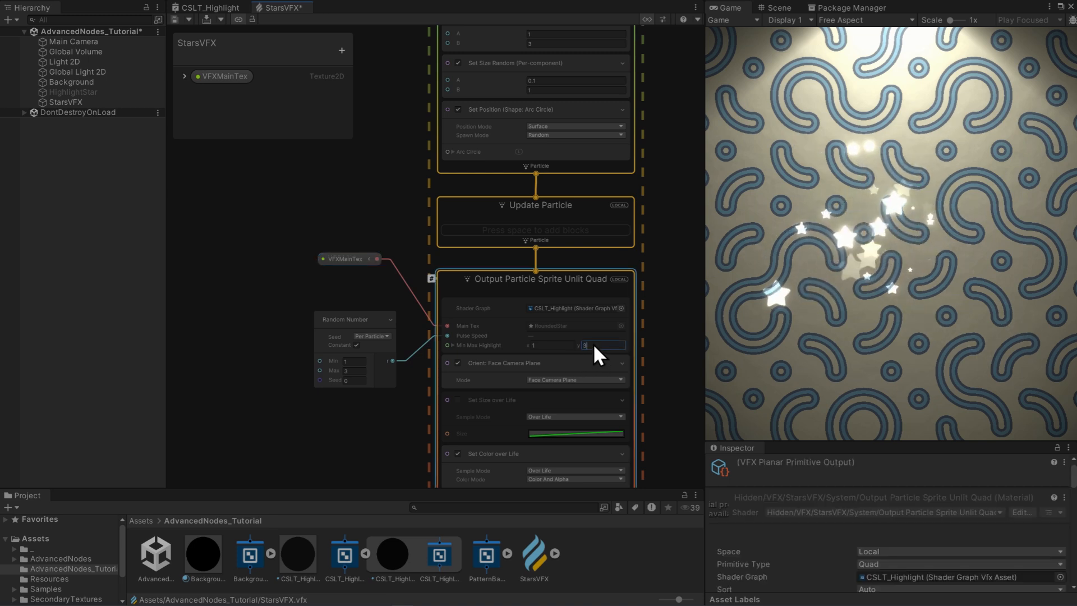
drag(594, 343, 581, 344)
text(2)
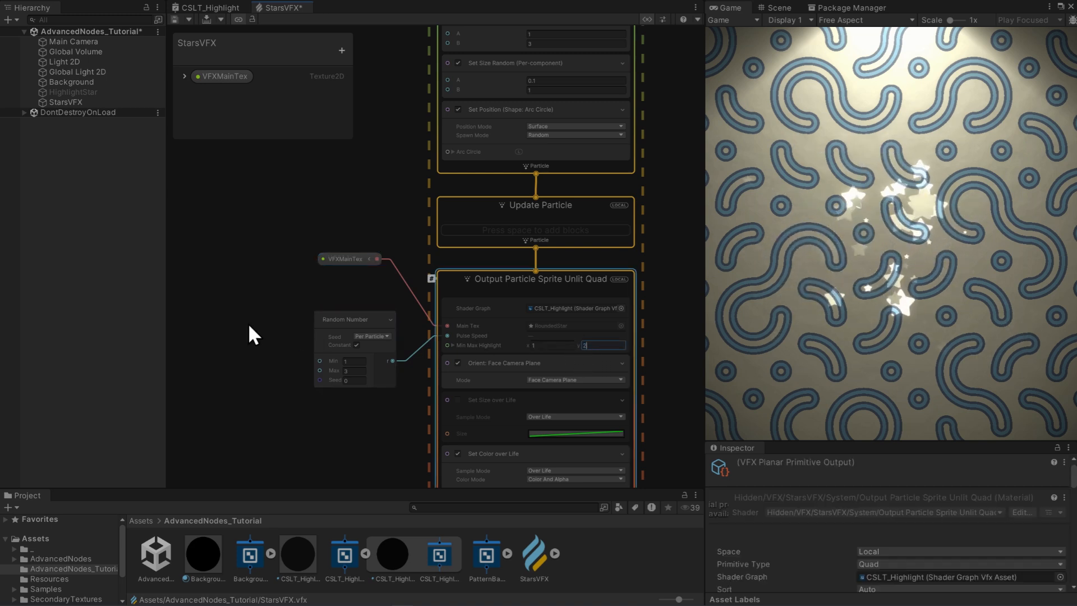
- Apply the cyan-magenta-red-yellow gradient preset to the Set Color over Life block and save the StarsVFX graph
middle_drag(266, 372, 274, 304)
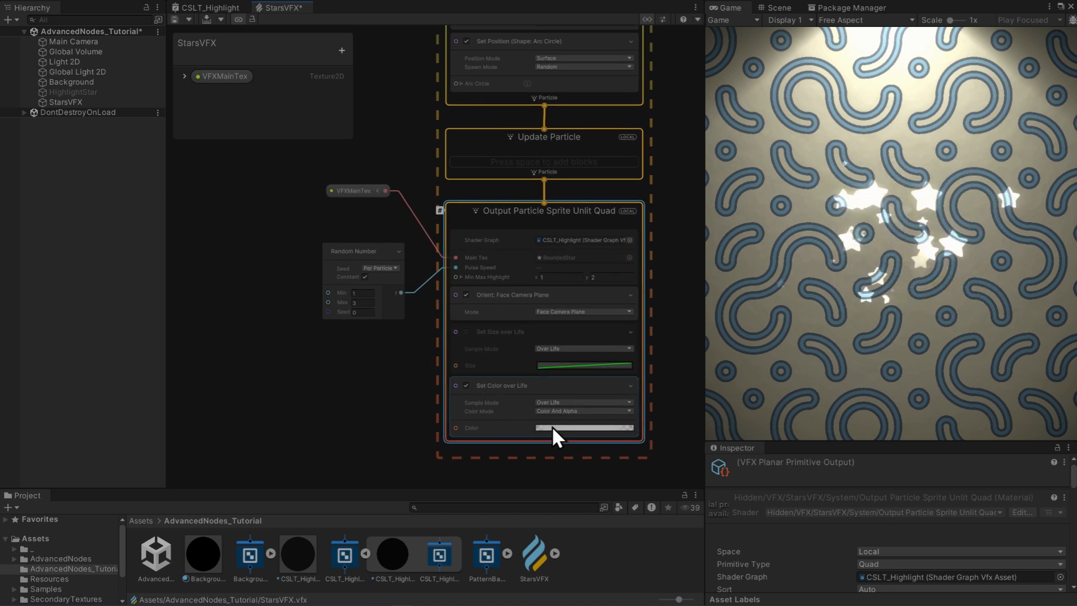
click(580, 428)
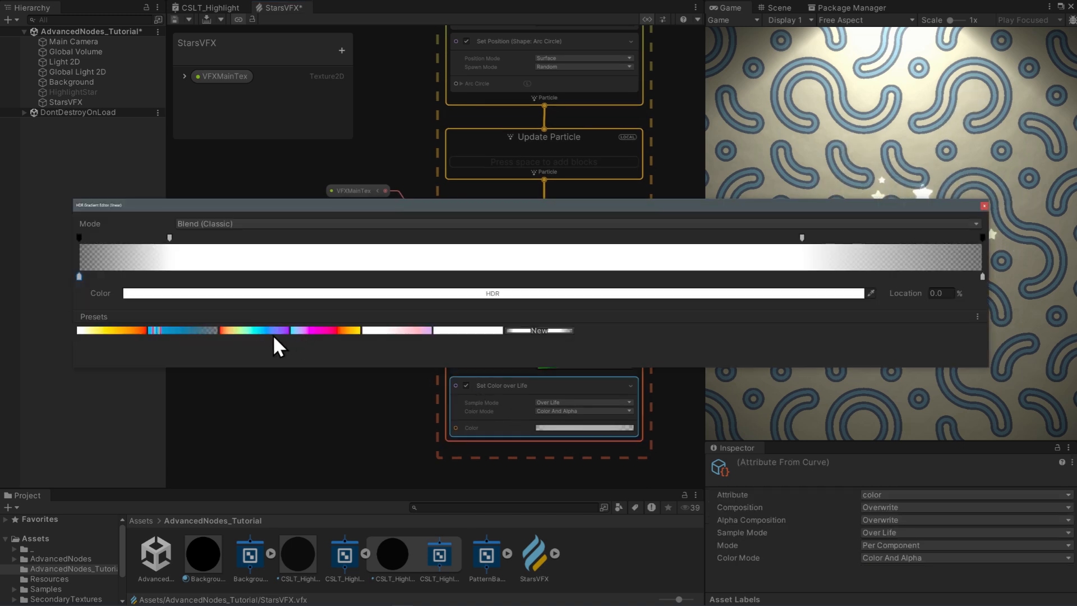
click(328, 332)
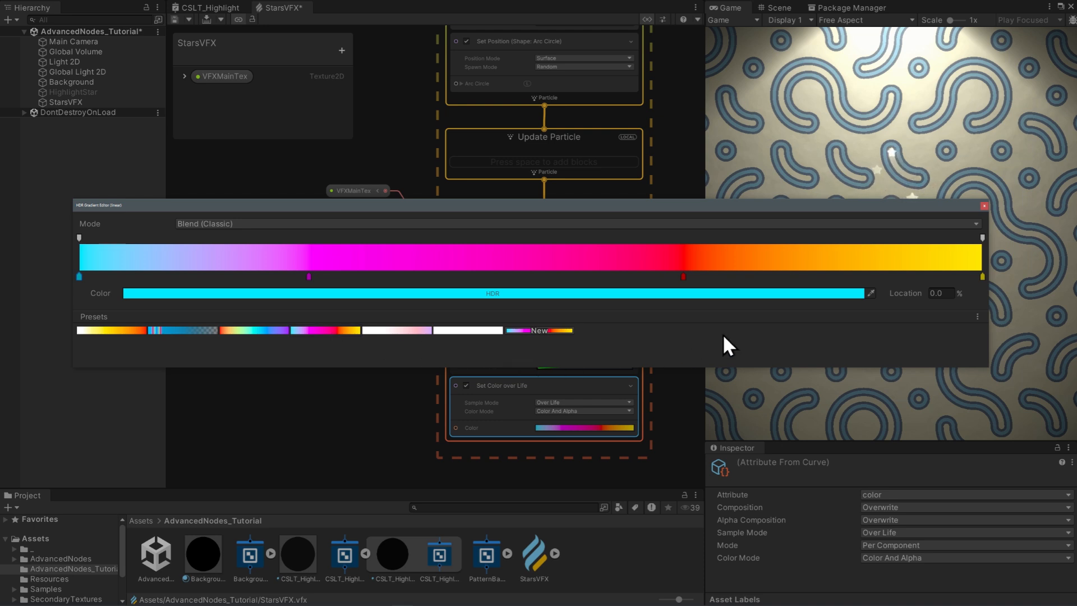
click(983, 206)
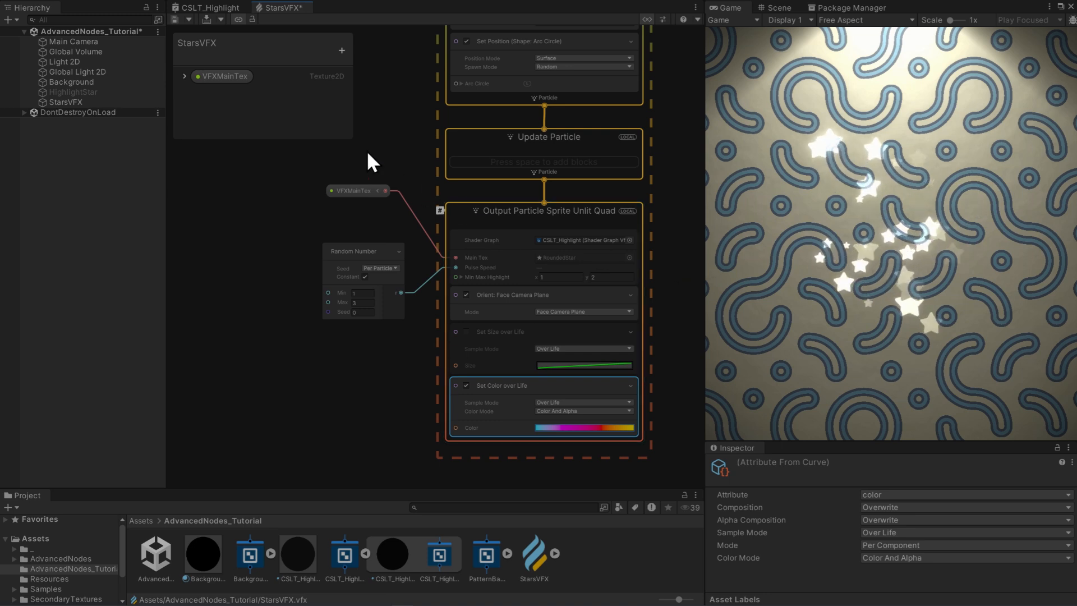
click(174, 22)
- Switch to the CSLT_Highlight shader graph and add a Color property to its blackboard
click(206, 7)
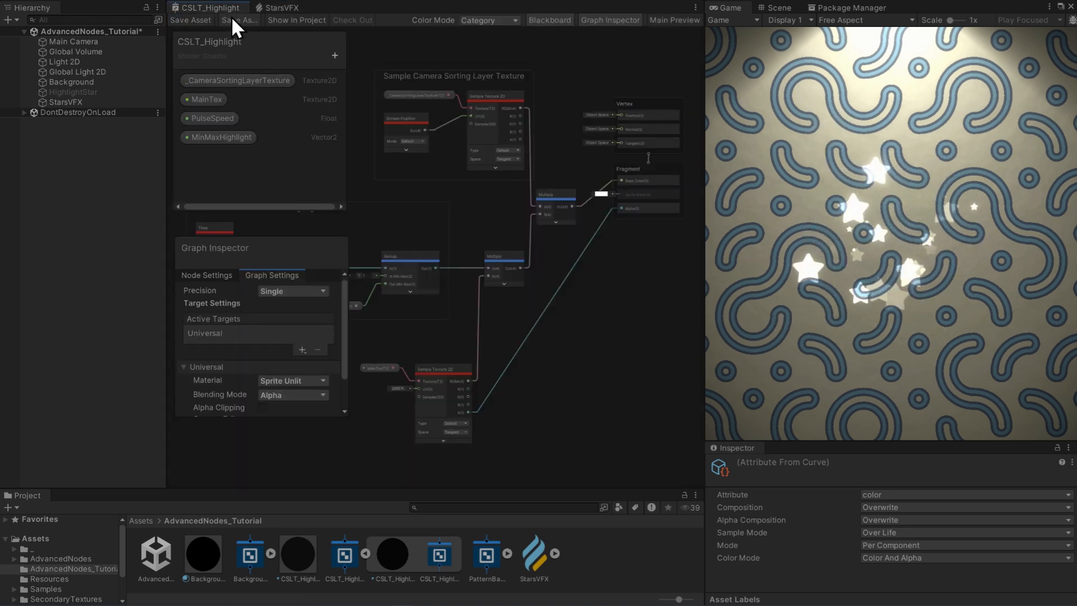
click(334, 56)
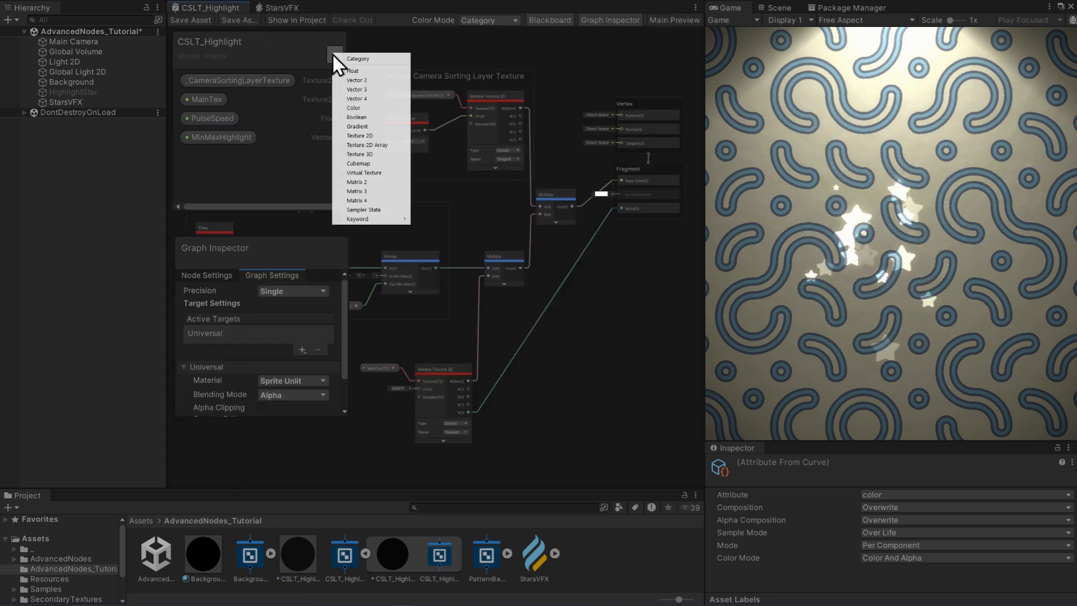
click(372, 113)
click(308, 177)
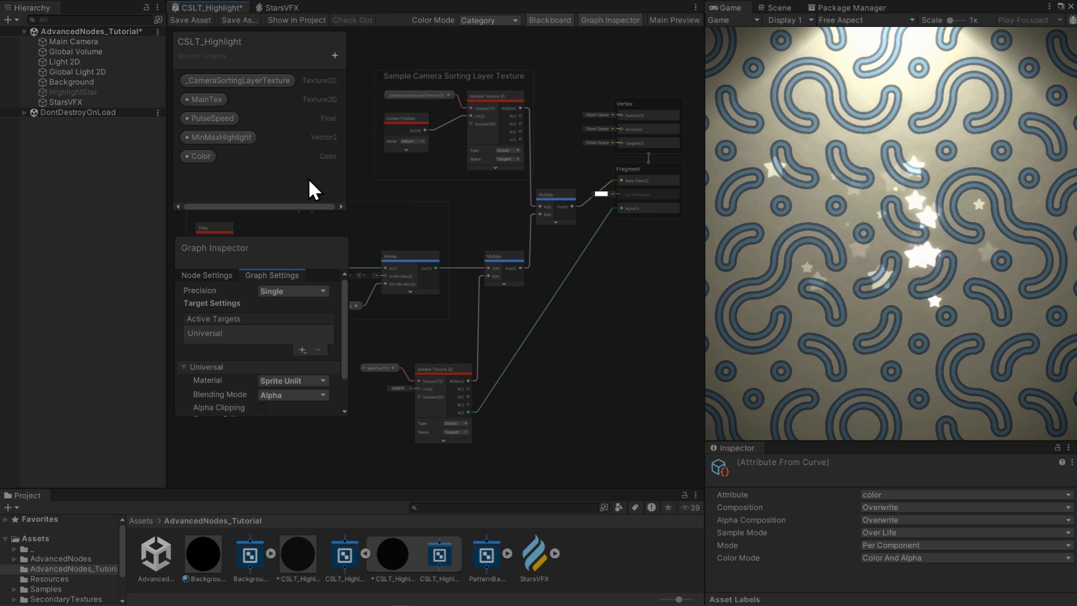
- Place the Color property in the graph, feed it into the lower Multiply node's second input, and save the shader
drag(209, 157, 490, 276)
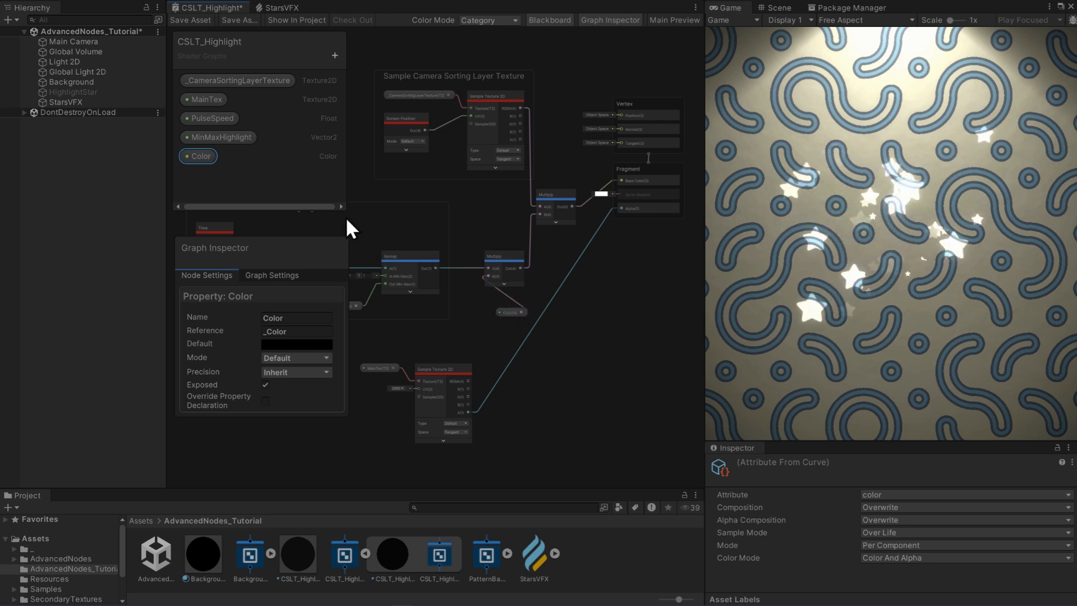
key(ctrl+s)
drag(500, 313, 471, 319)
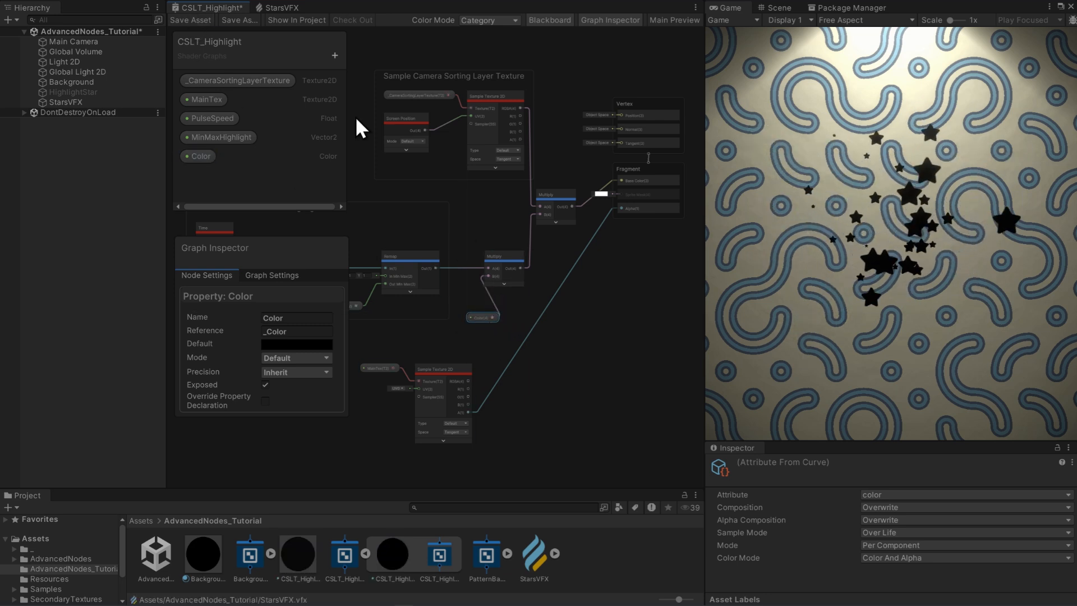
- Switch to the StarsVFX graph and feed the output context's Color input from a Get Attribute: color node placed below Random Number
click(280, 8)
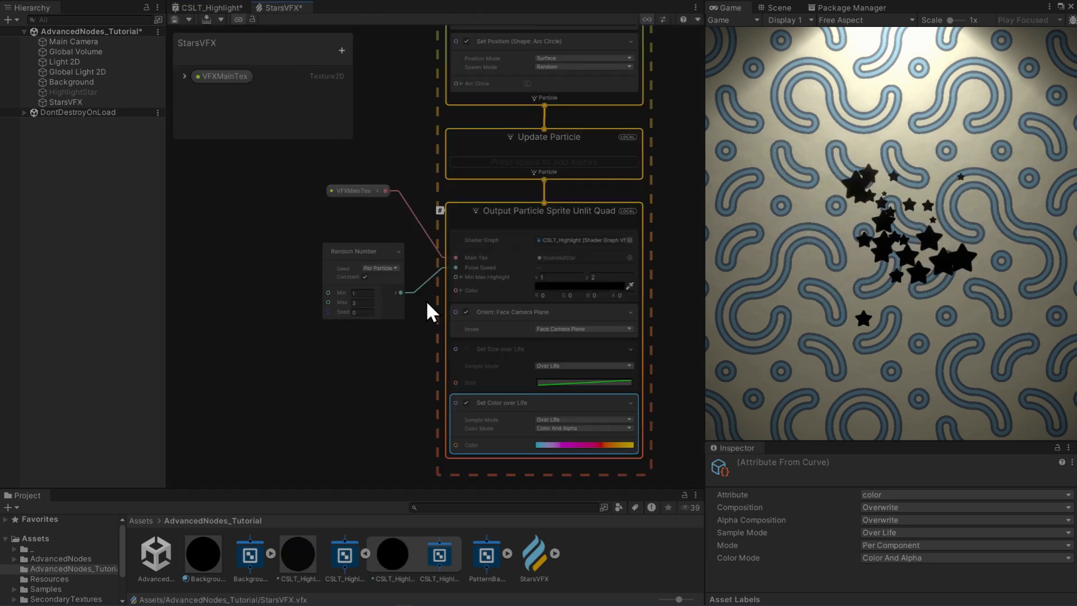
drag(378, 250, 316, 218)
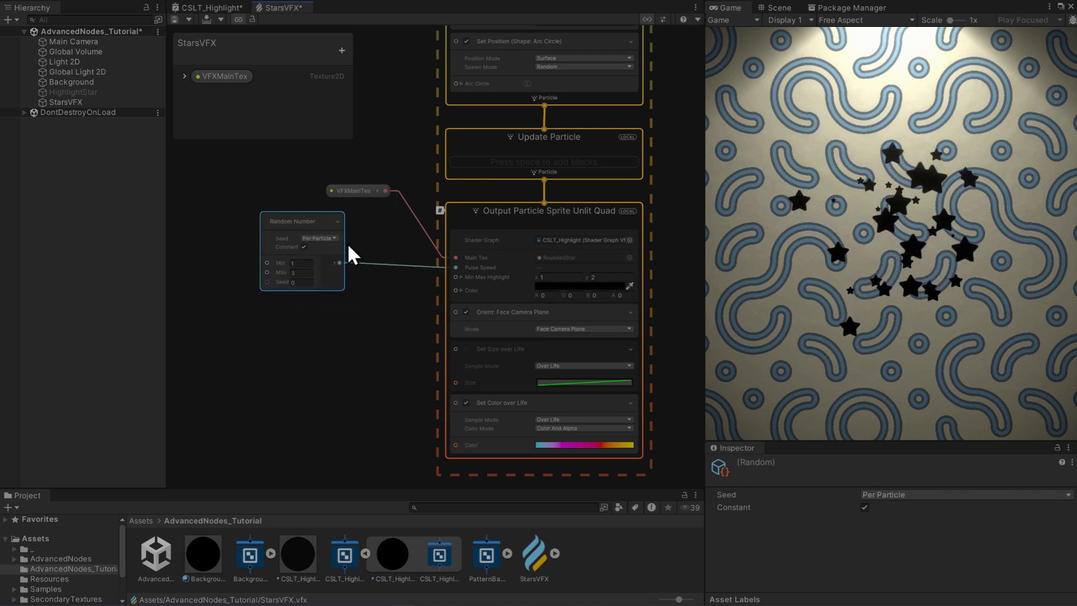
drag(454, 291, 362, 325)
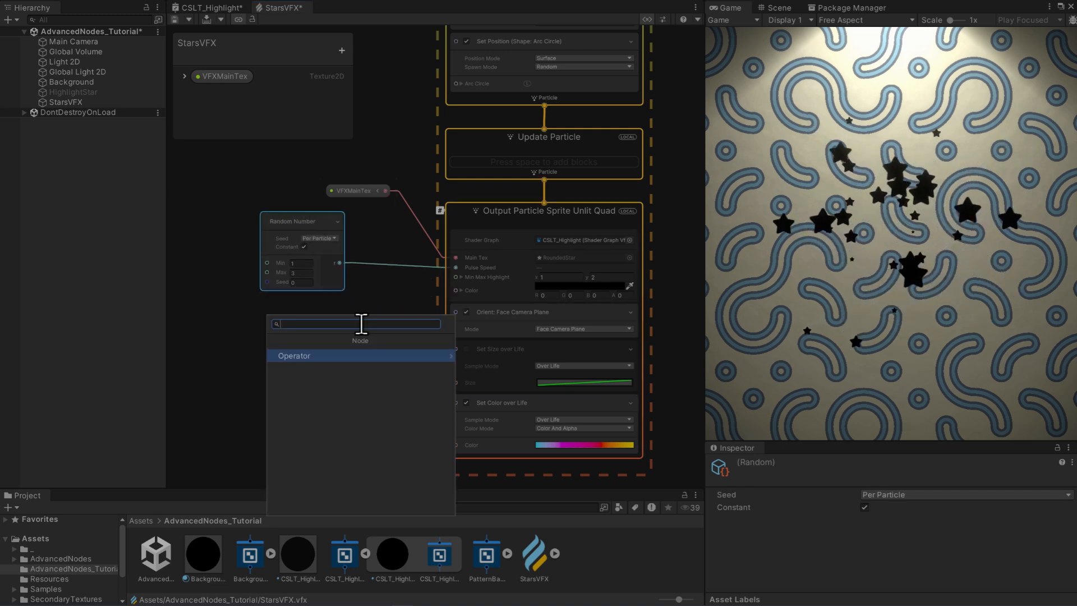
text(get)
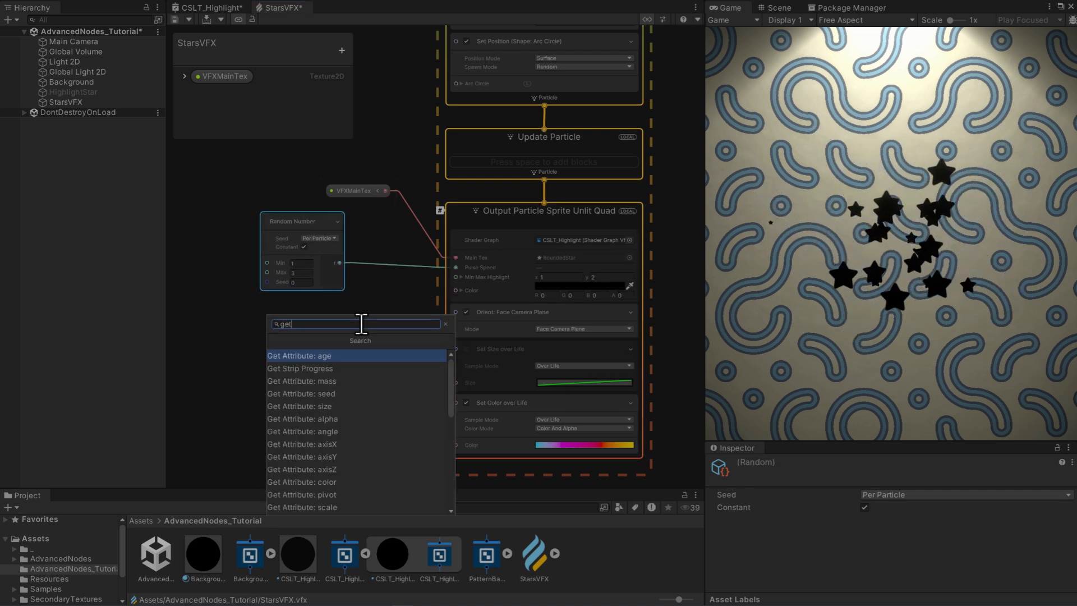
text( at)
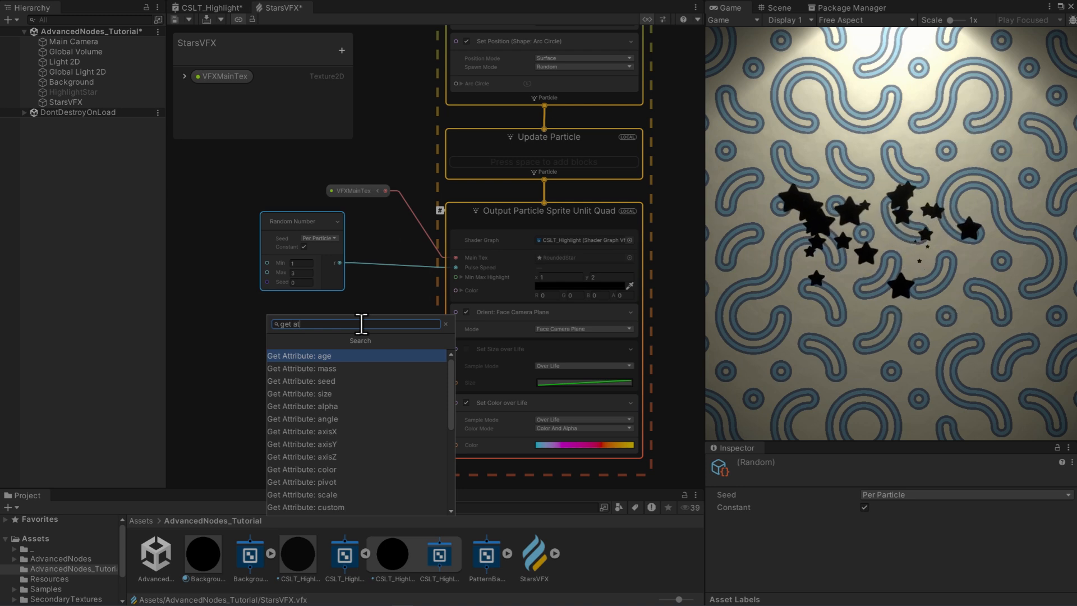
click(334, 470)
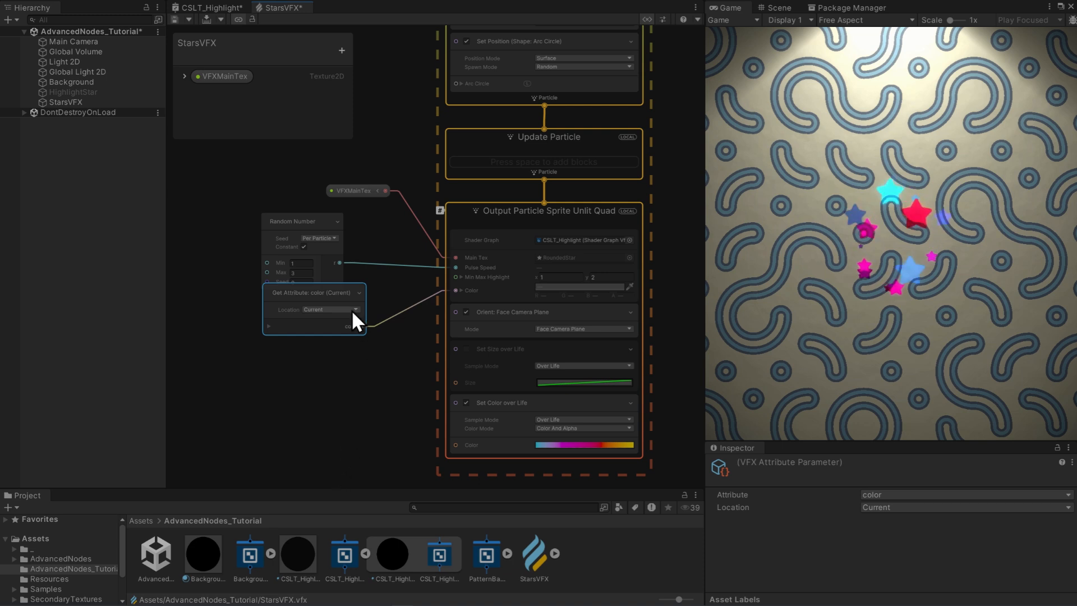
drag(343, 293, 348, 321)
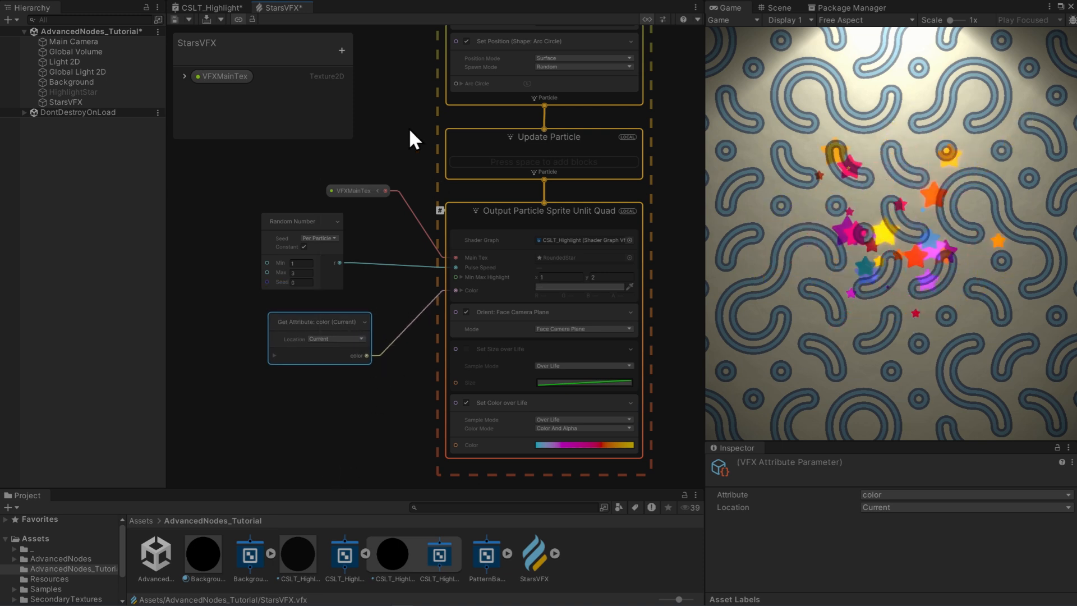
- Disable the Set Velocity Random and Set Position (Shape: Arc Circle) blocks in the Initialize Particle context
middle_drag(409, 127, 369, 378)
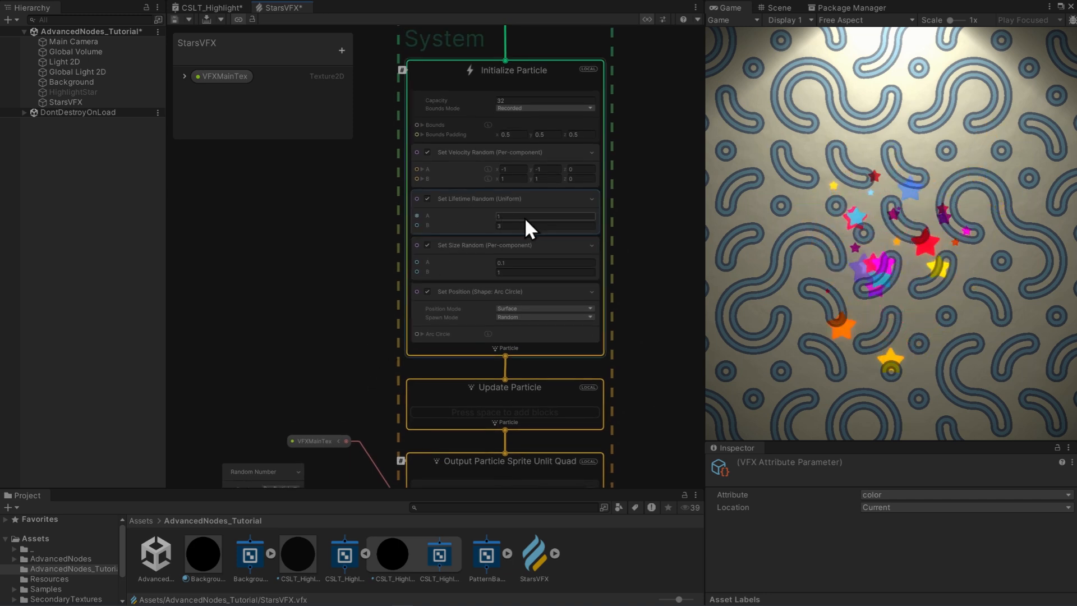
click(428, 152)
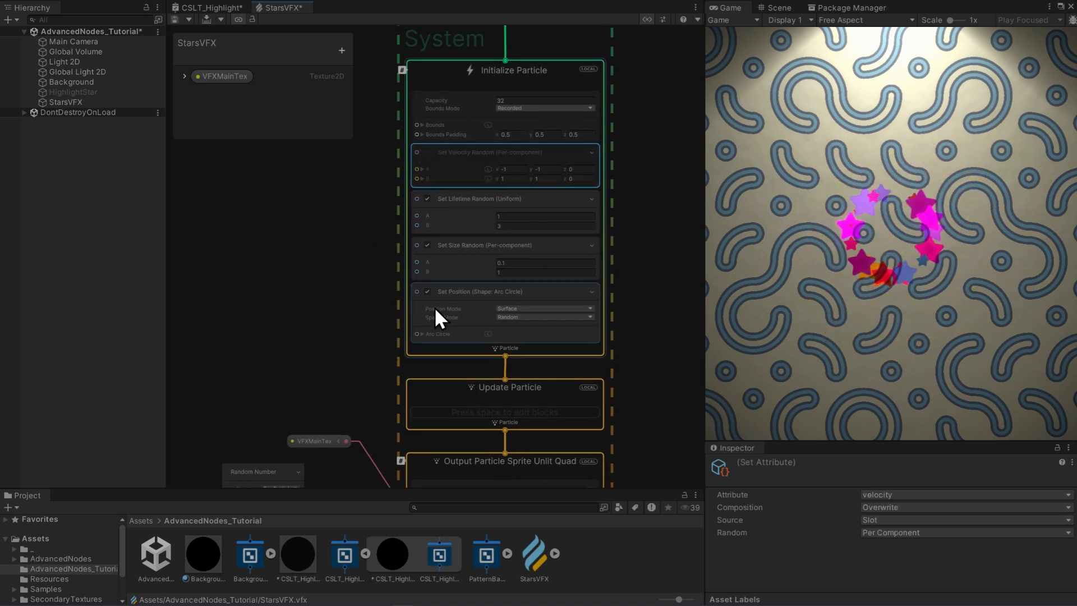
click(427, 291)
- Set the Set Size Random block's range to A 0.2 and B 3
click(515, 273)
text(3)
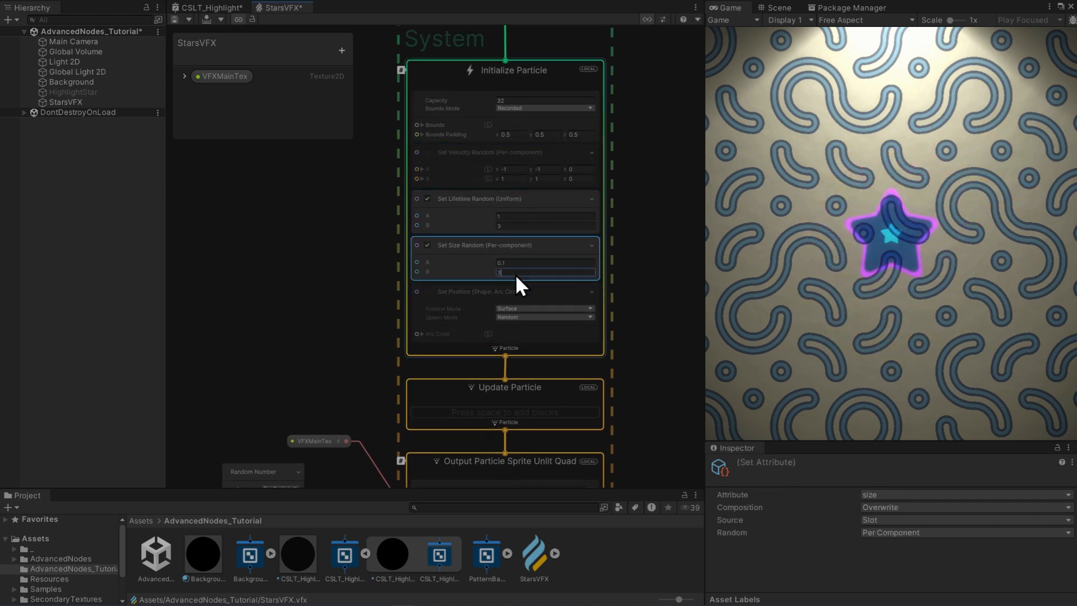
click(513, 261)
text(0.2)
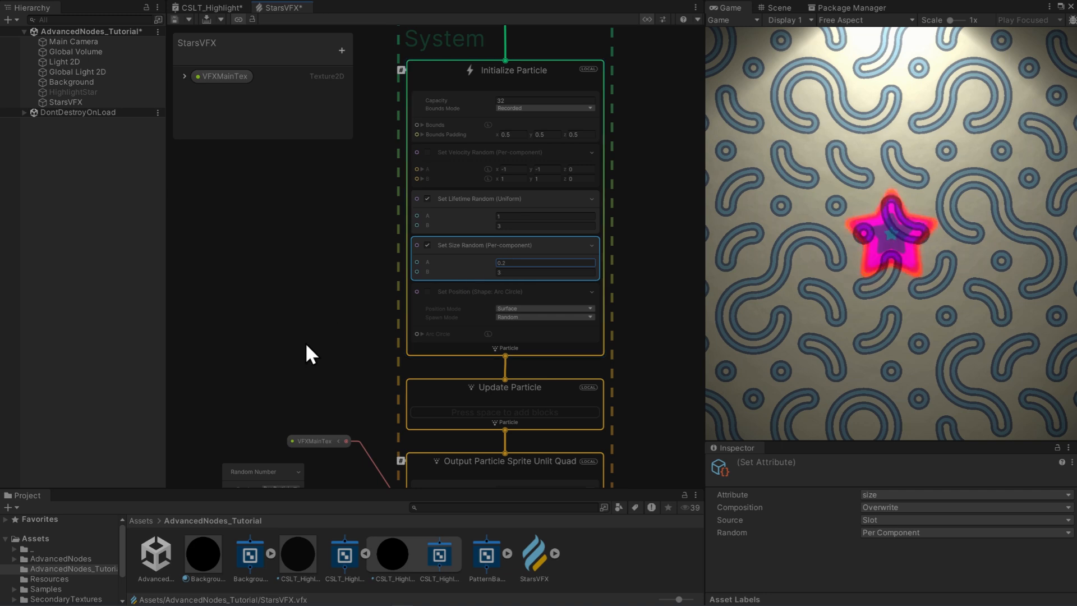
- Set the Initialize Particle context's capacity to 200
click(522, 101)
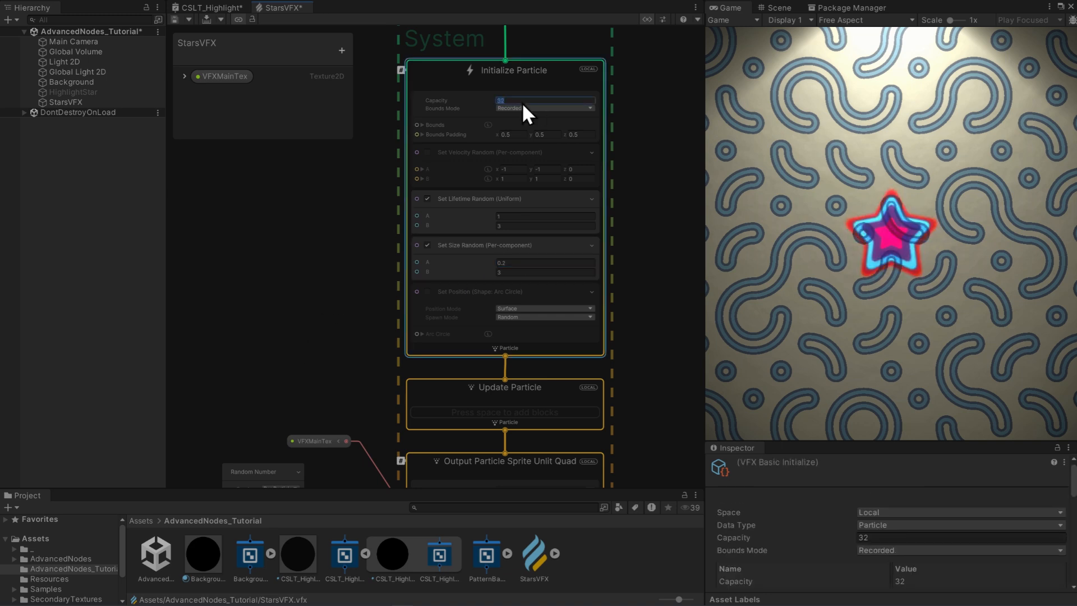
text(200)
key(Return)
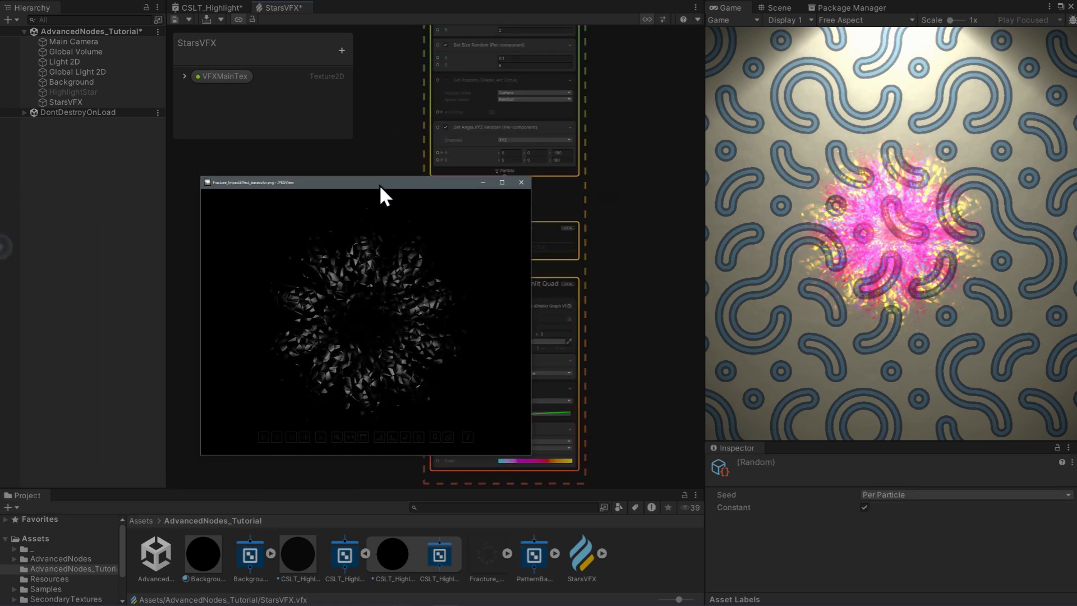
- Reposition the image viewer window to examine the fracture impact texture beside the particle effect
drag(380, 184, 465, 148)
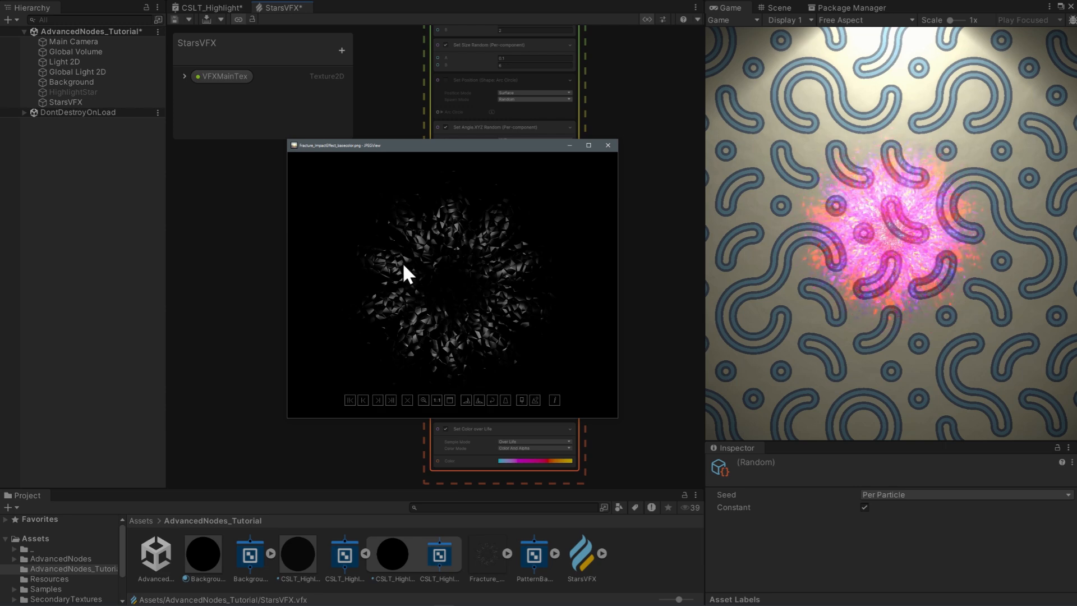